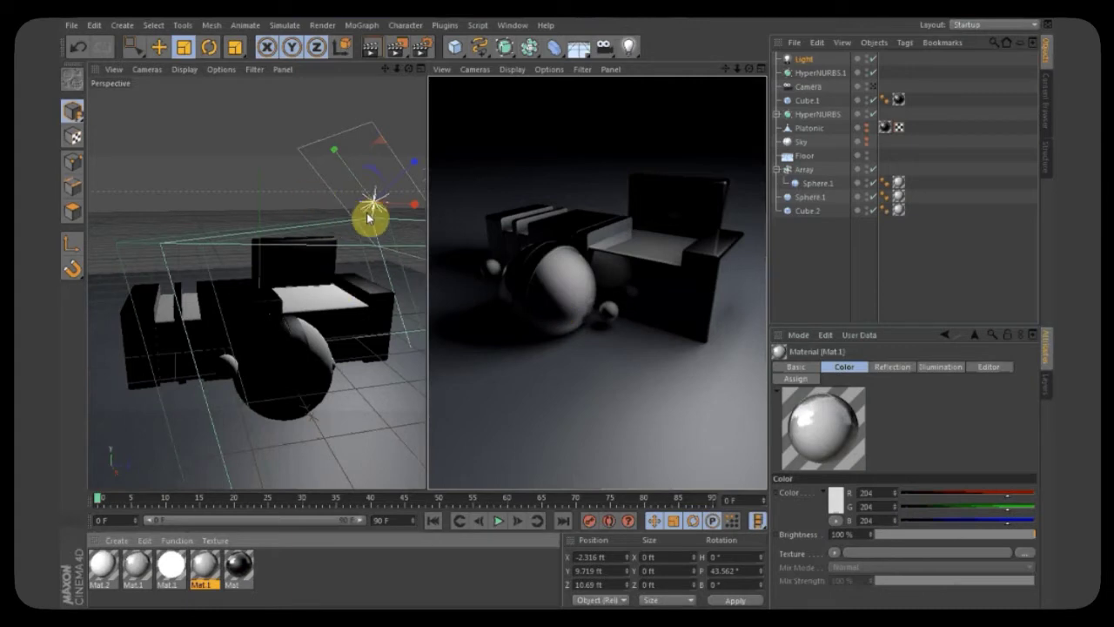
Set the Light's shadow to Raytraced (Hard), test-render it, and widen the right perspective viewport.
left_click(157, 47)
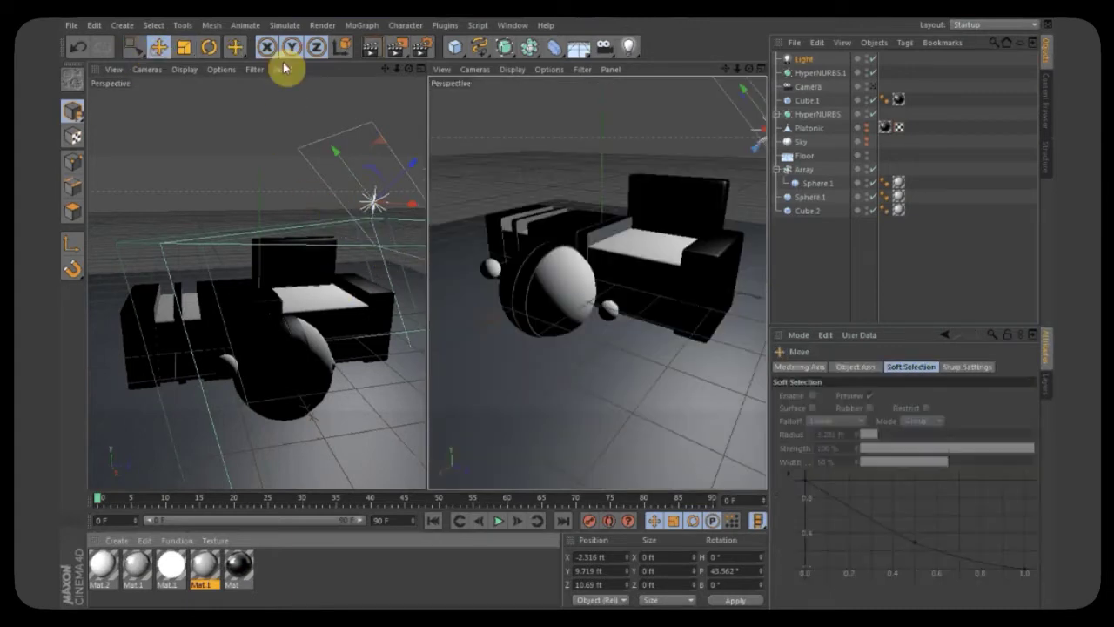
left_click(803, 59)
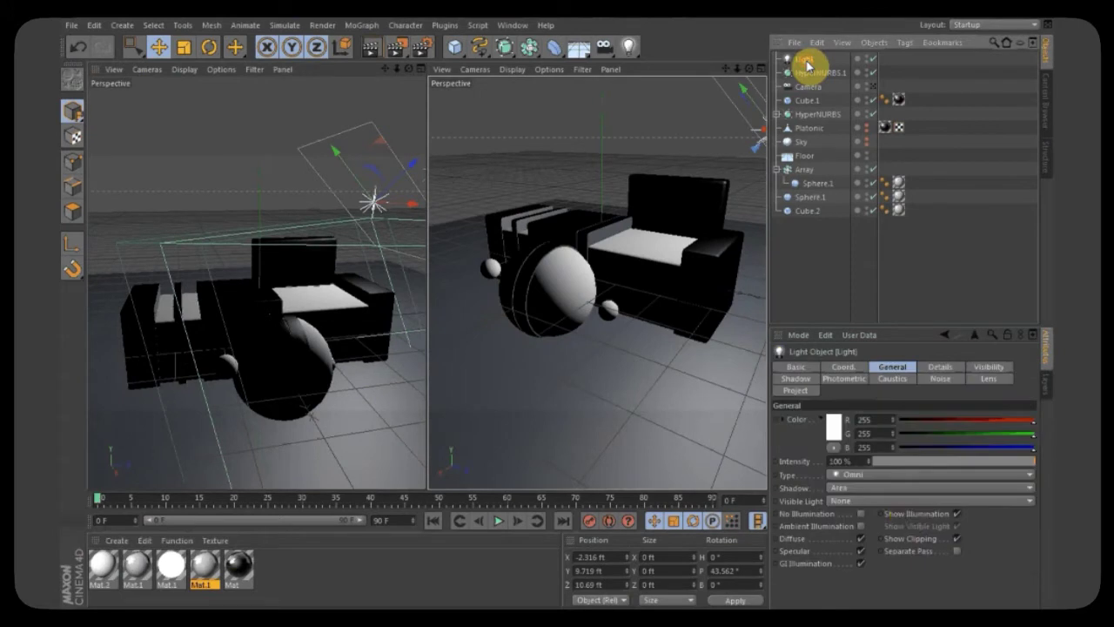
left_click(857, 489)
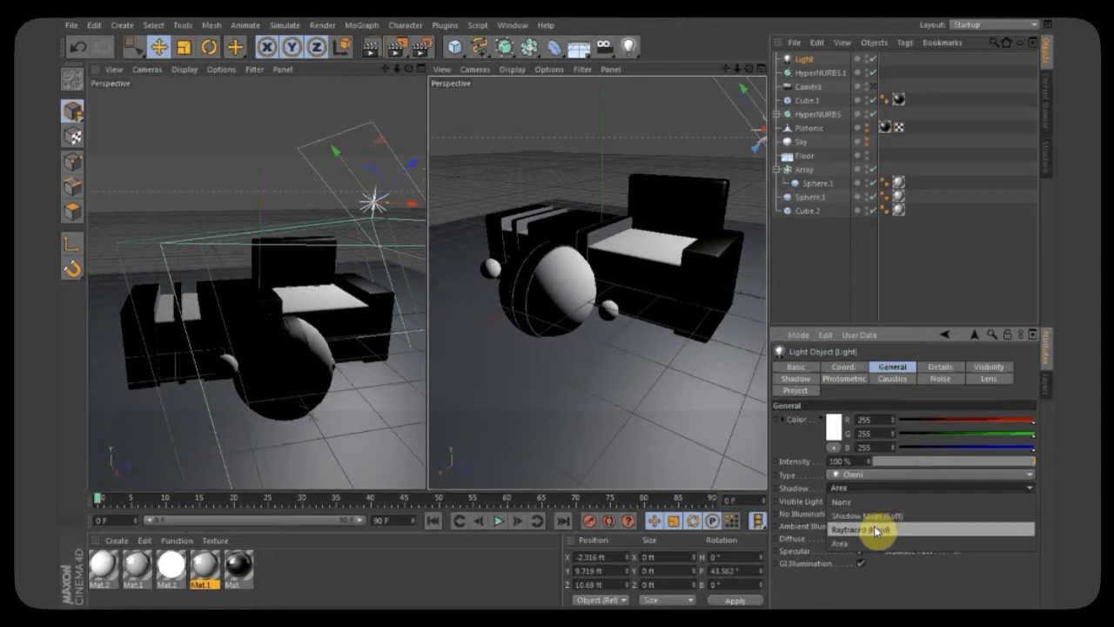
left_click(862, 530)
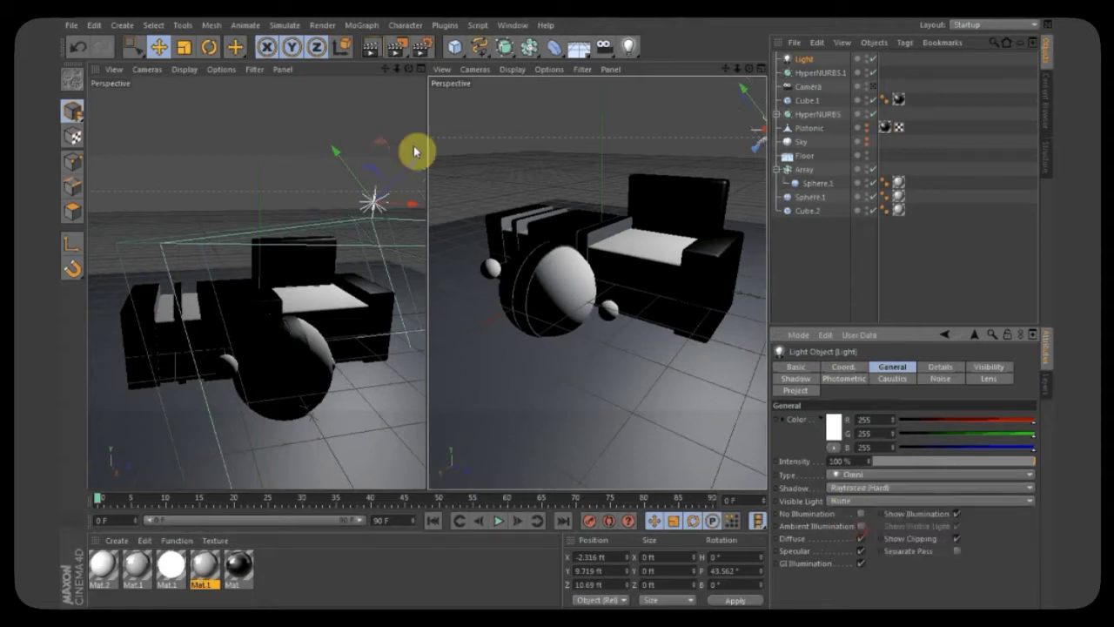
left_click(372, 49)
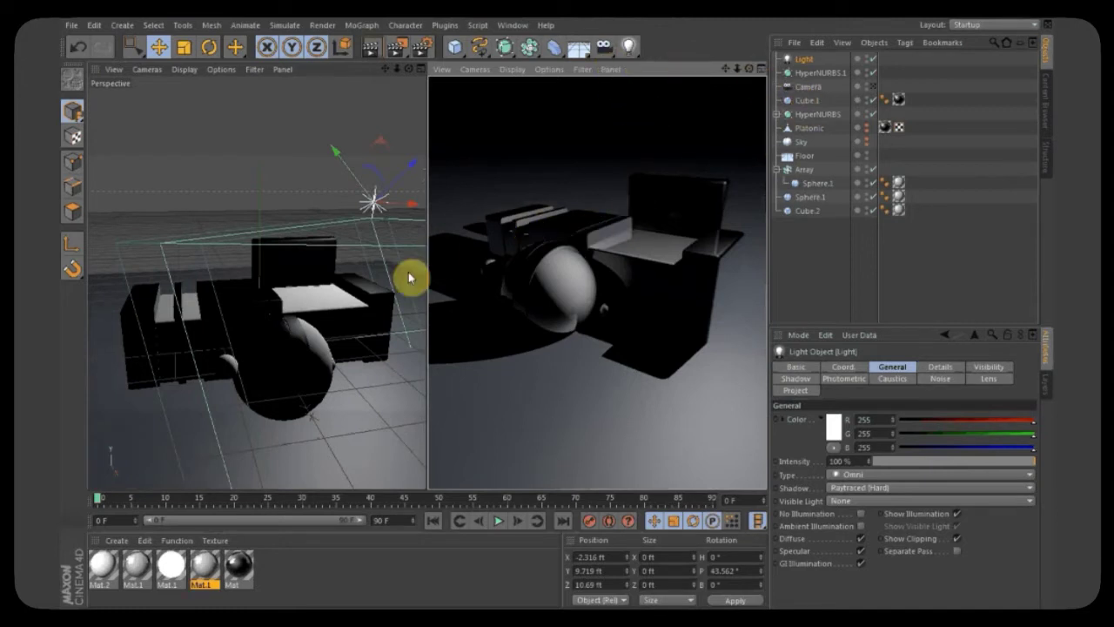
left_click_drag(425, 280, 340, 305)
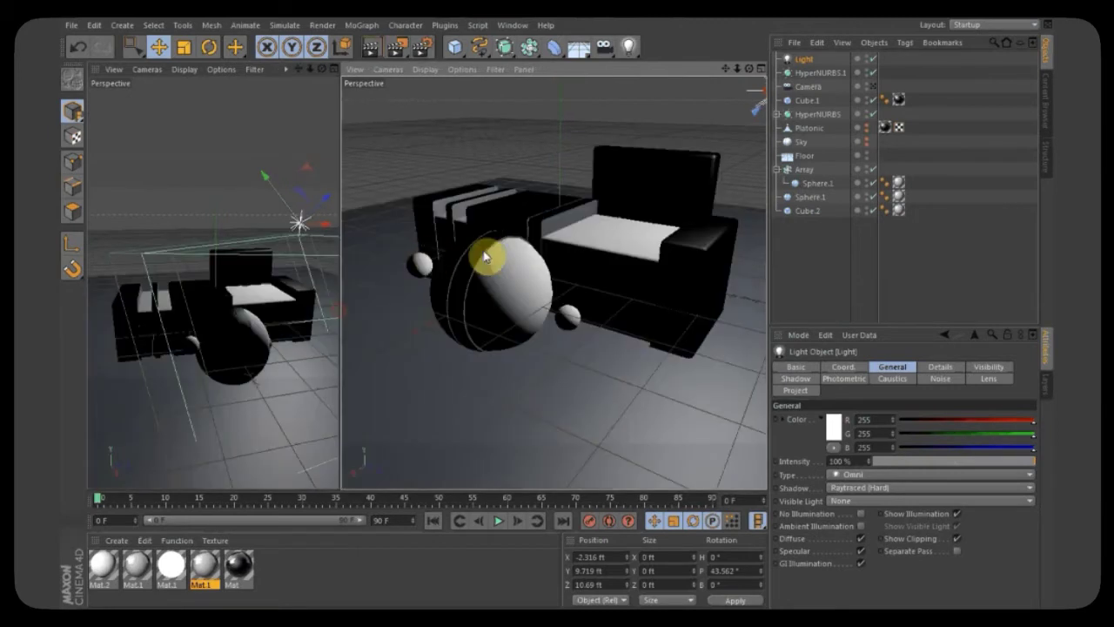
Delete the Light object and render the view without it.
double_click(800, 59)
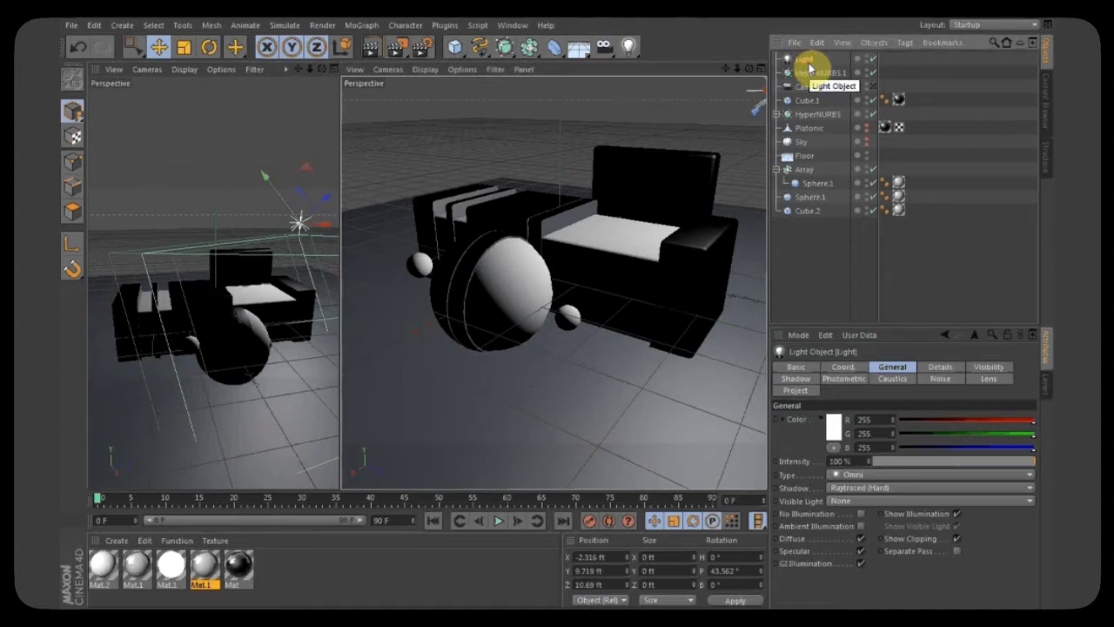
key("Delete")
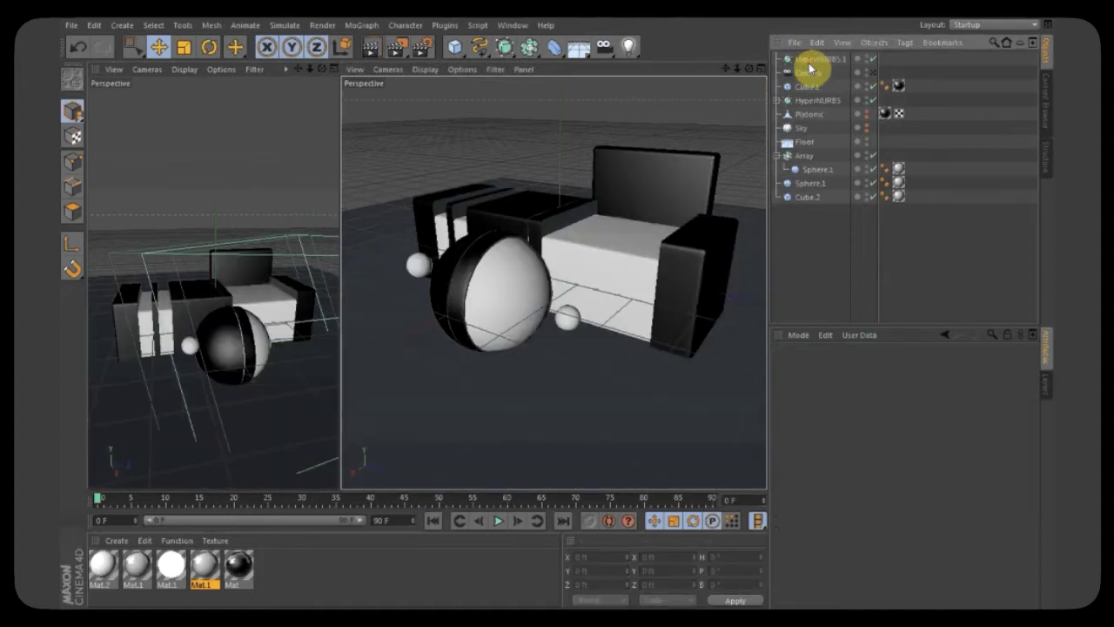
left_click(368, 53)
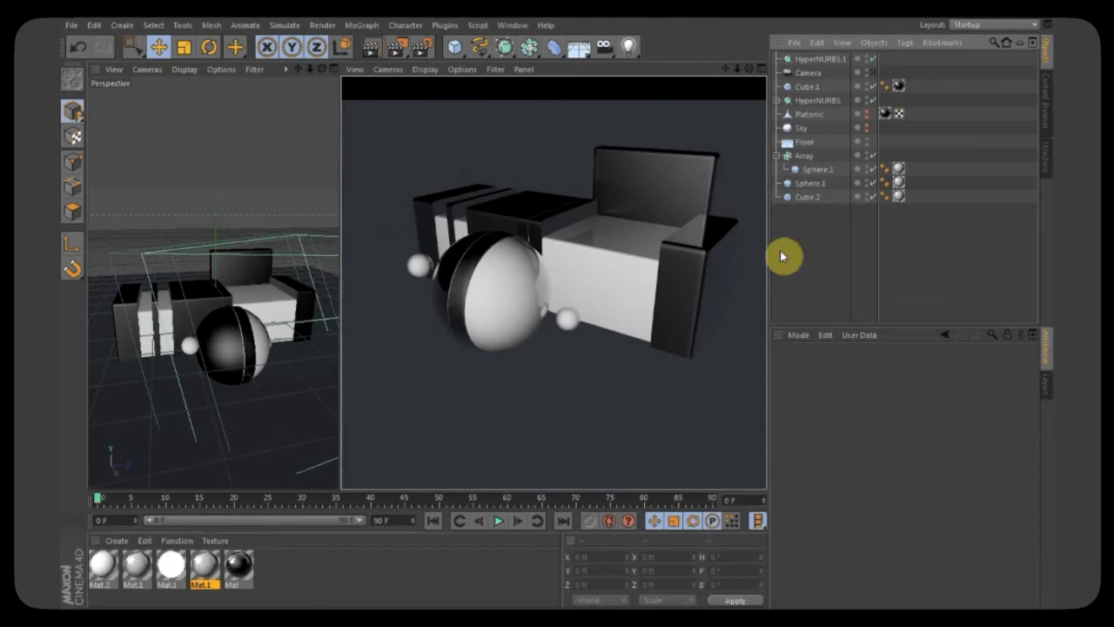
Add a Plane primitive with 1 width segment and 1 height segment.
left_click_drag(458, 46, 576, 87)
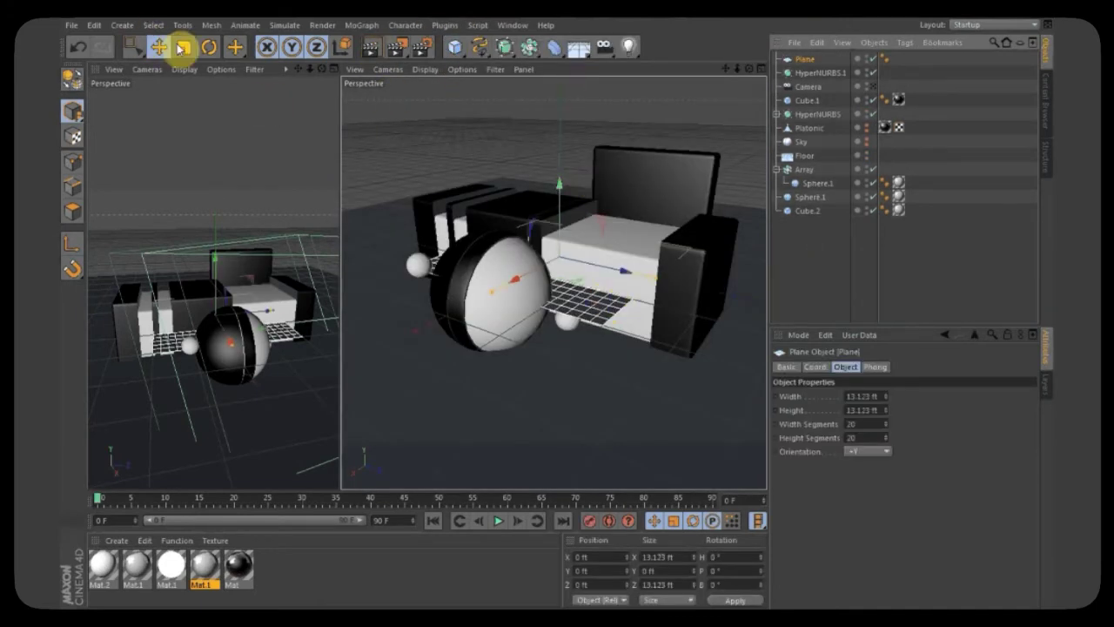
double_click(871, 396)
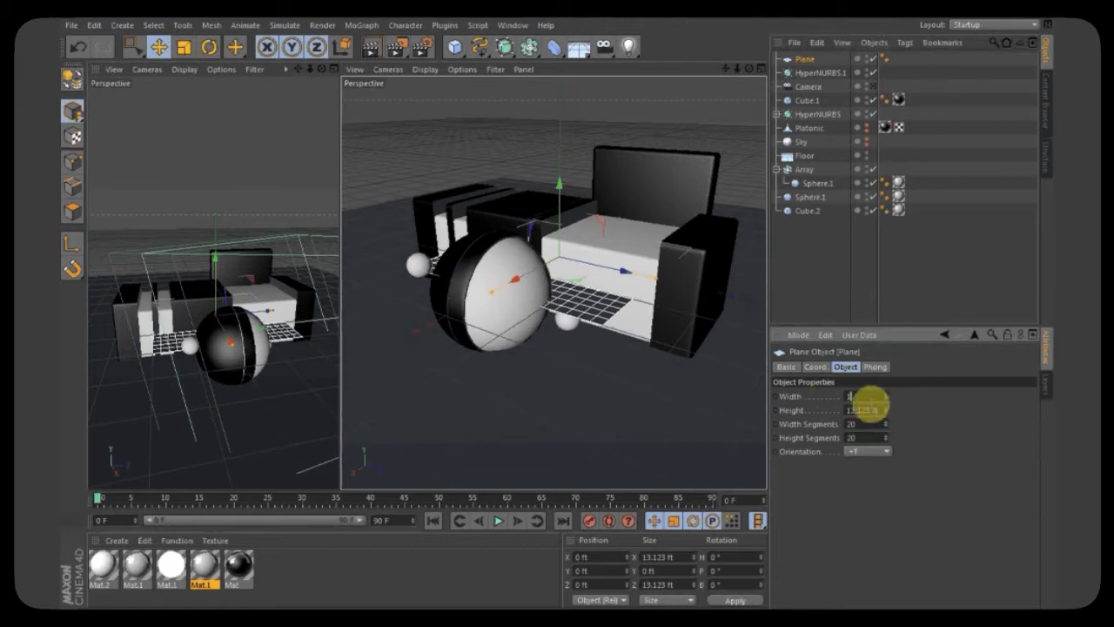
left_click(78, 46)
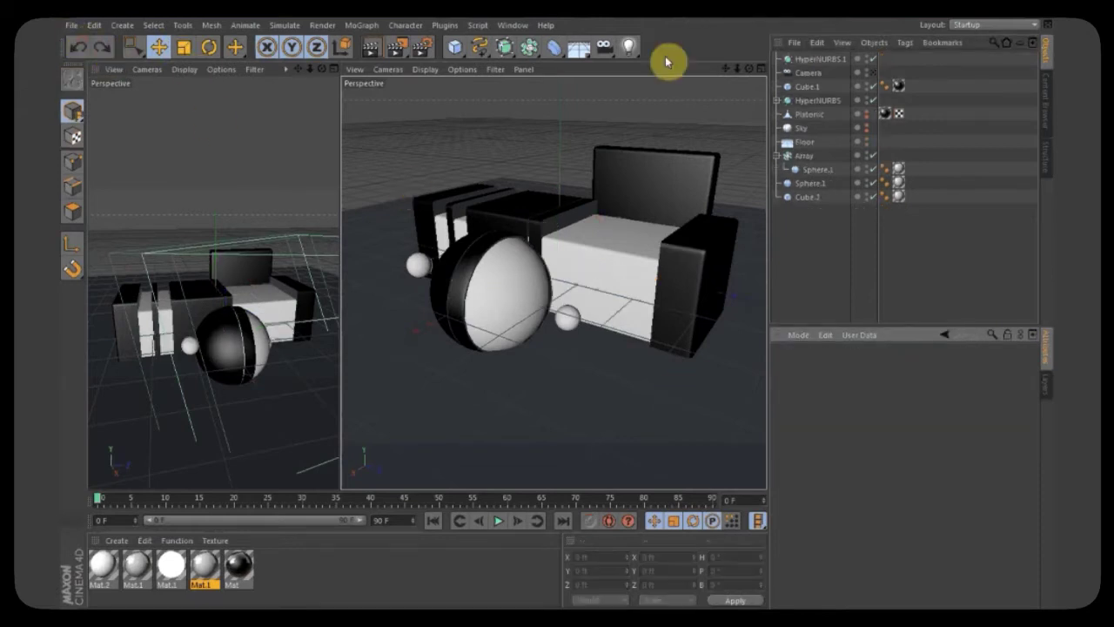
left_click(809, 61)
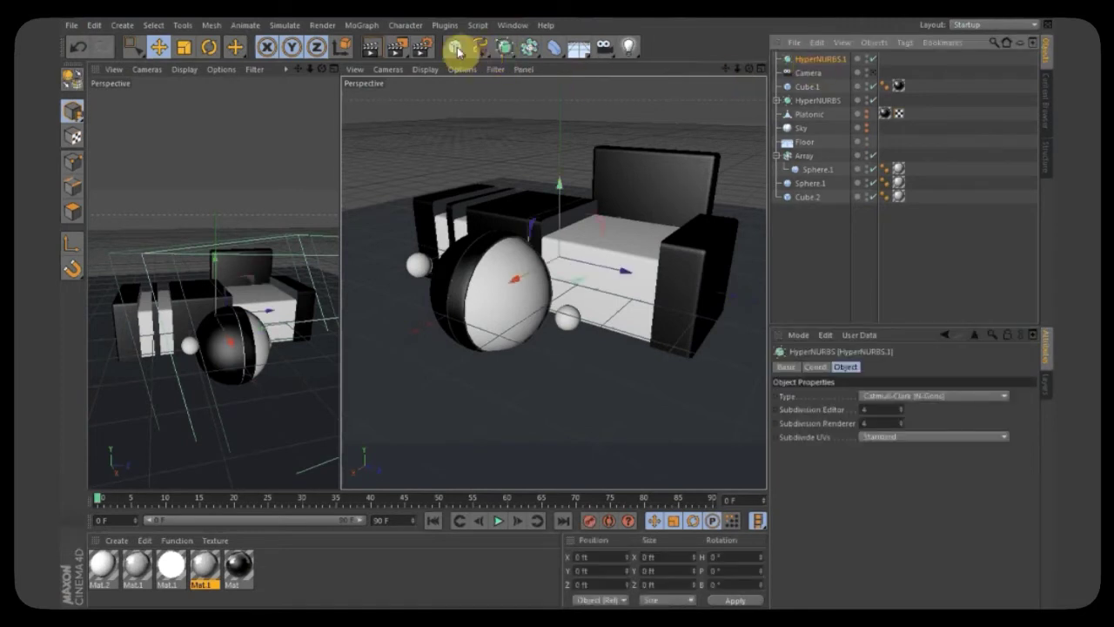
left_click_drag(460, 47, 562, 90)
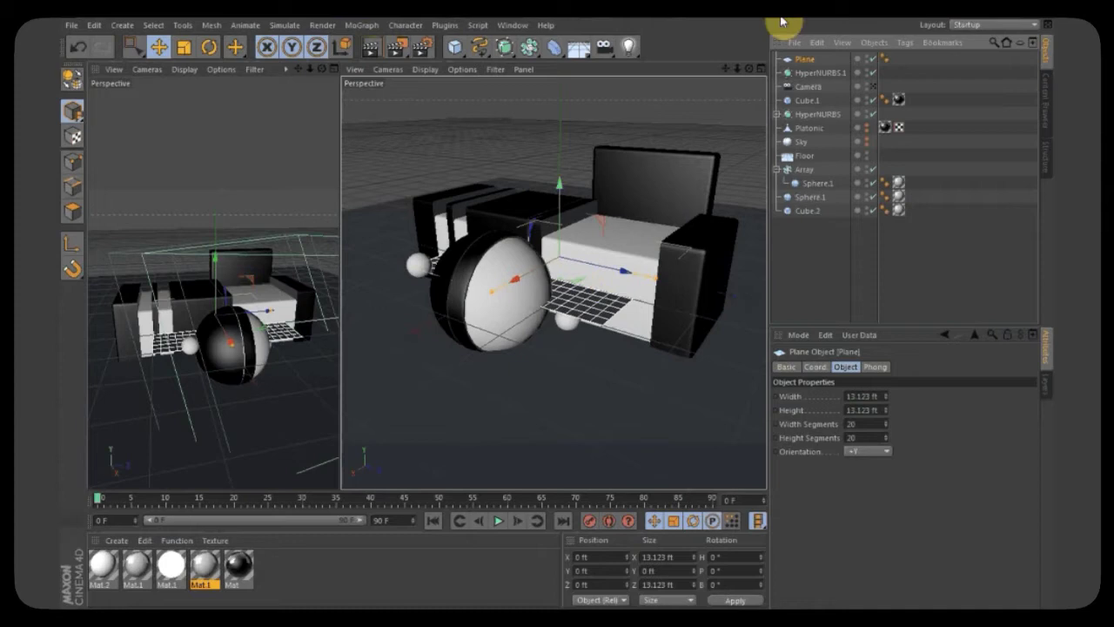
double_click(863, 424)
type("1")
key("Tab")
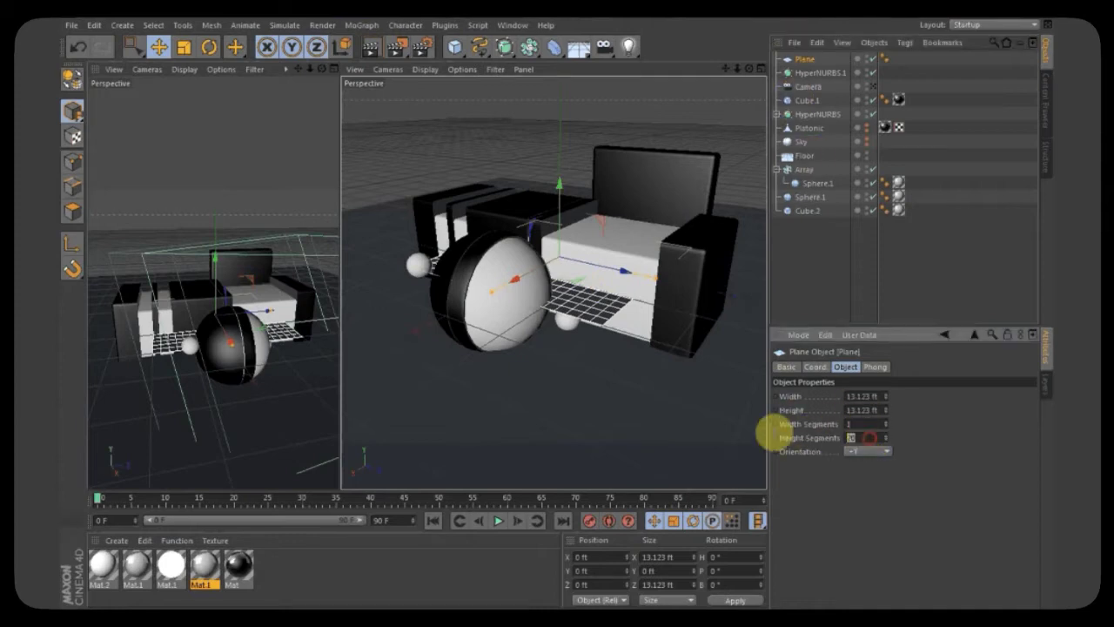
type("1")
key("Return")
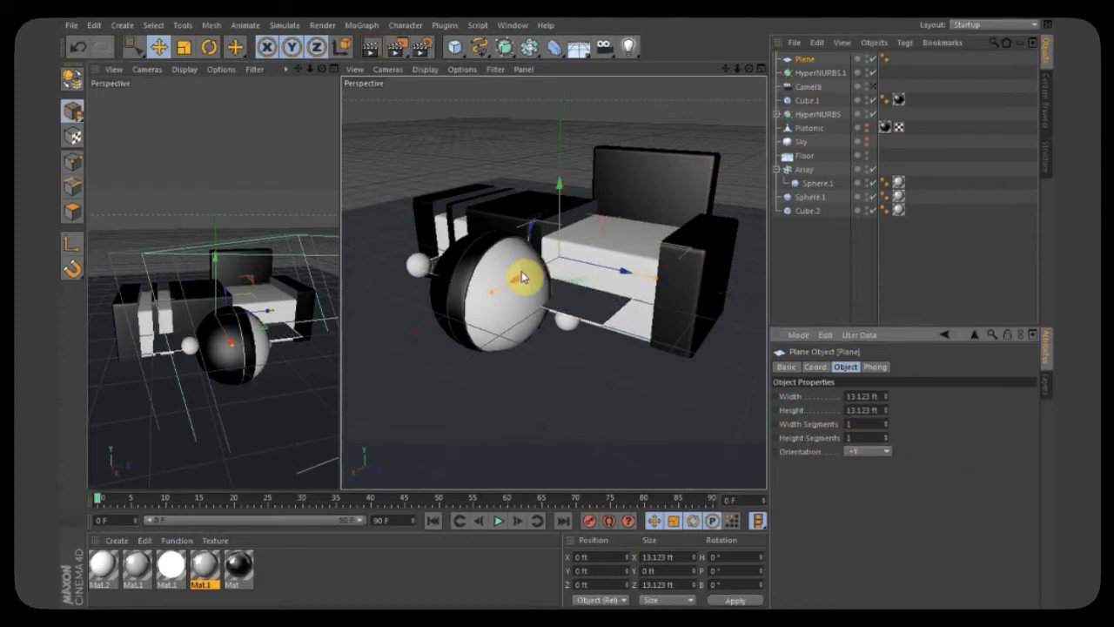
Move the plane up above the armchair to about Y 5.595 ft.
left_click_drag(517, 275, 482, 400)
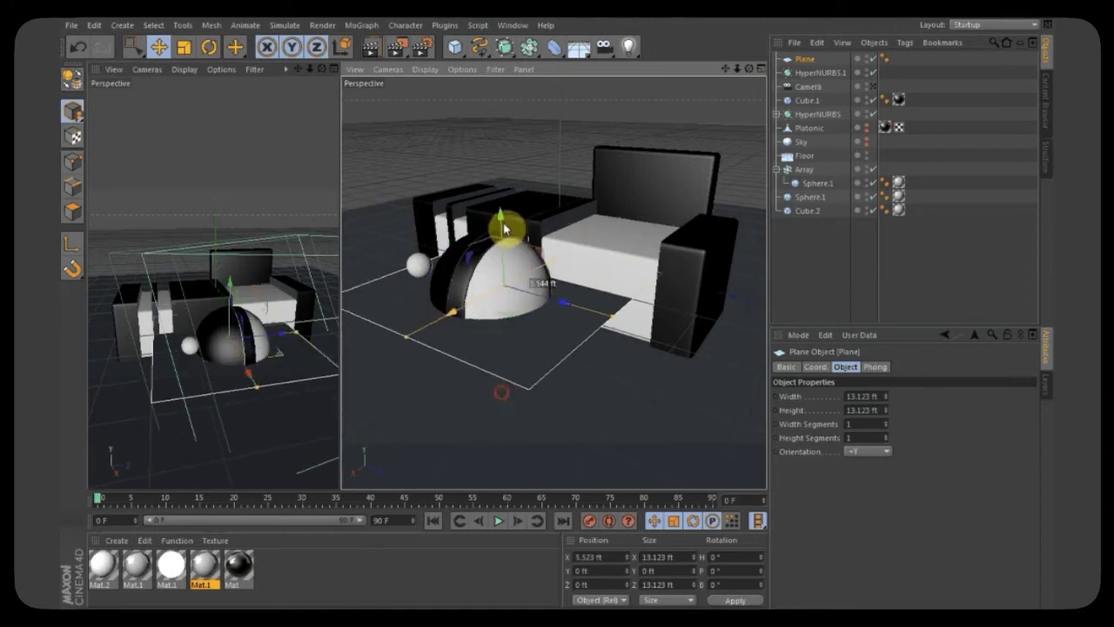
left_click_drag(505, 224, 507, 109)
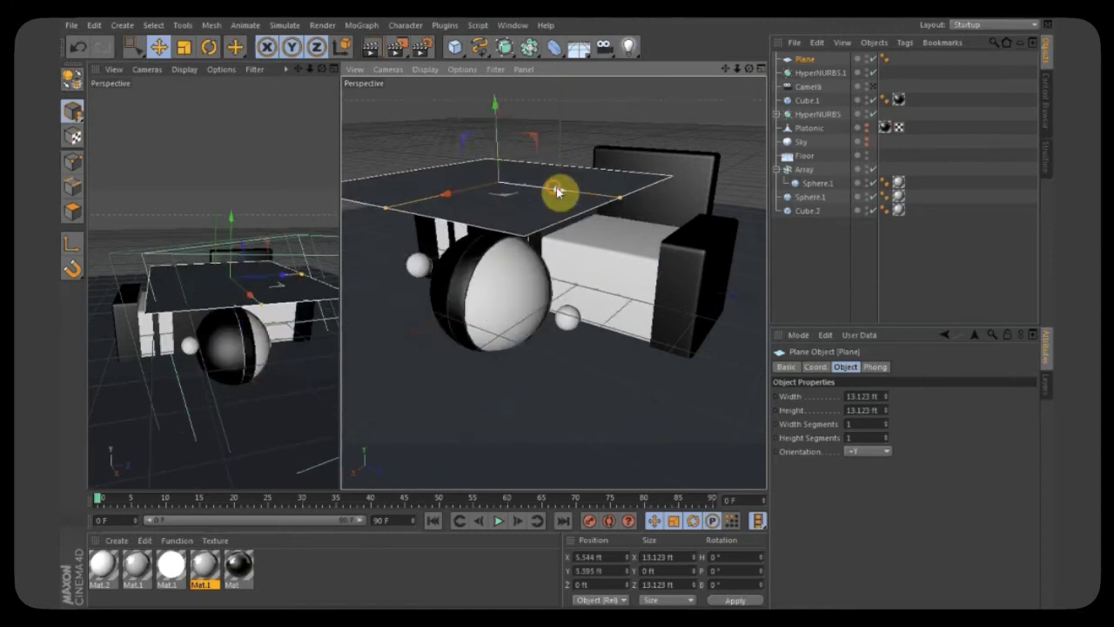
left_click_drag(560, 192, 614, 219)
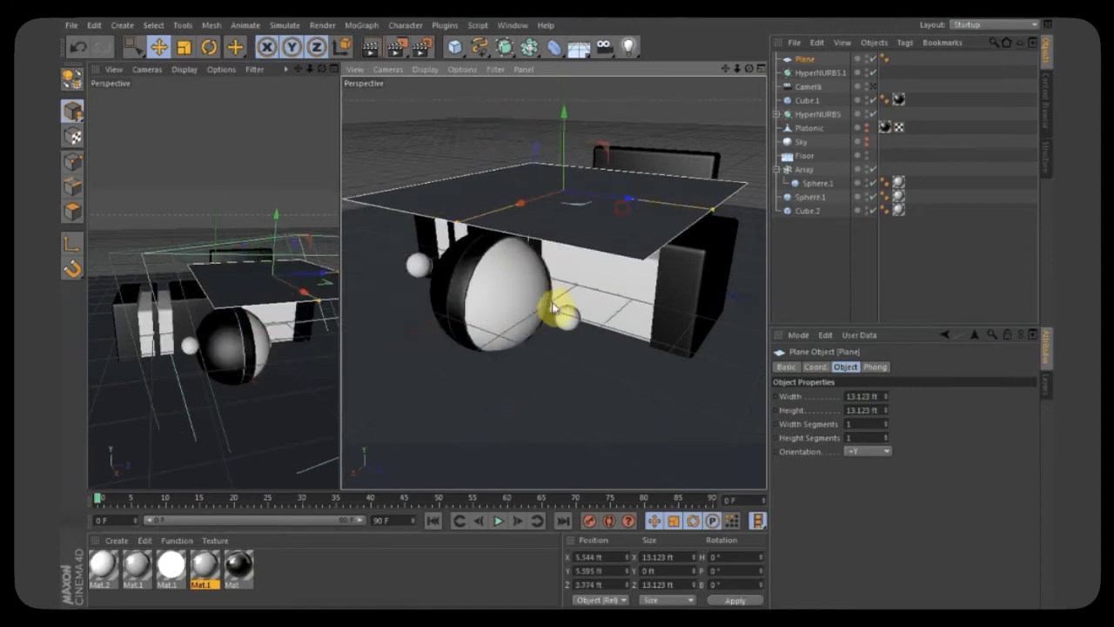
Make the plane editable and subdivide its polygon into four quads.
left_click(71, 80)
left_click(72, 211)
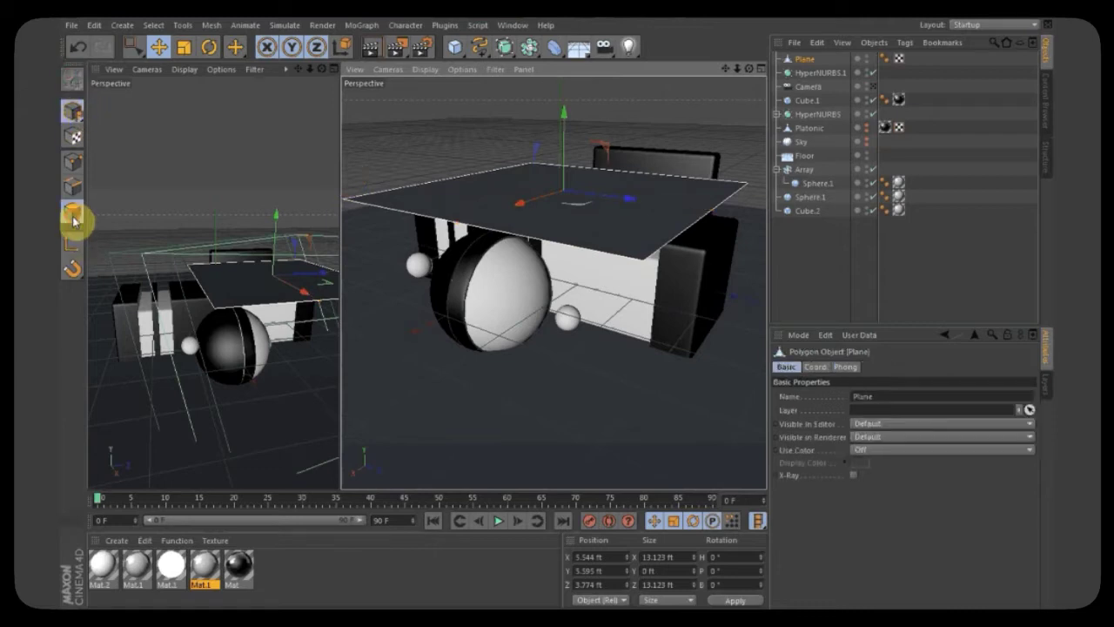
left_click(652, 238)
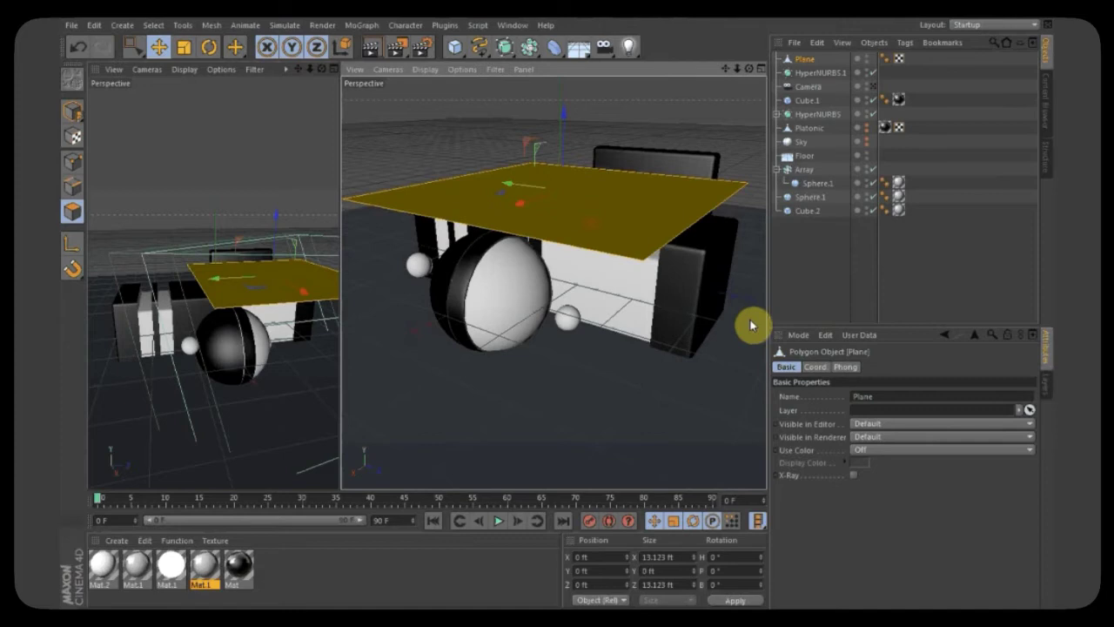
right_click(607, 399)
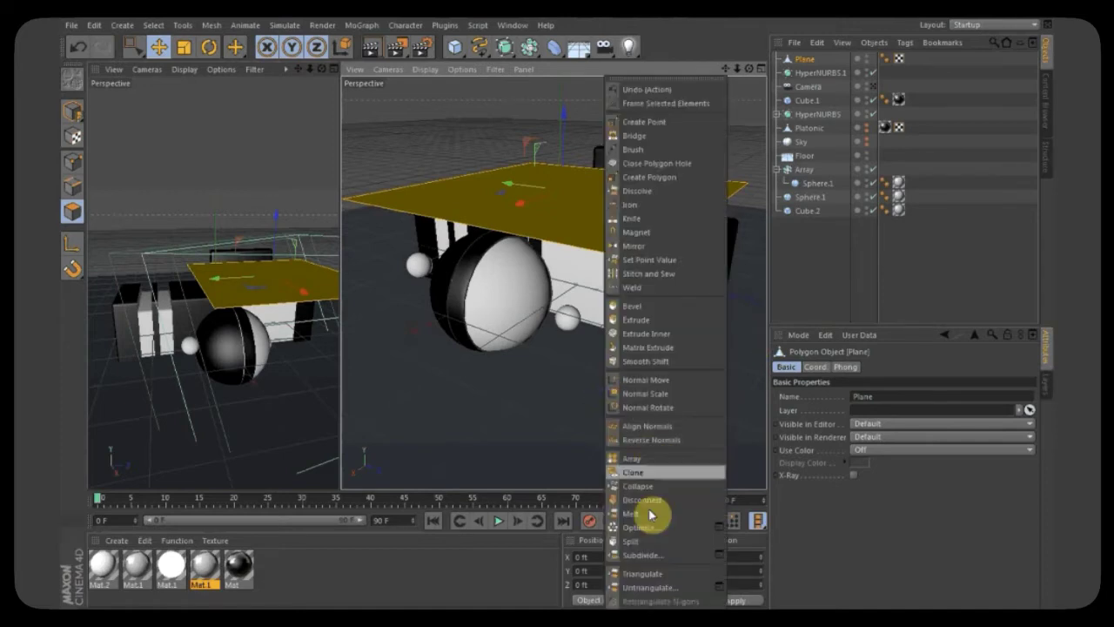
left_click(641, 563)
Select the plane's back-edge points and raise them along Y into a vertical backdrop wall.
left_click(123, 50)
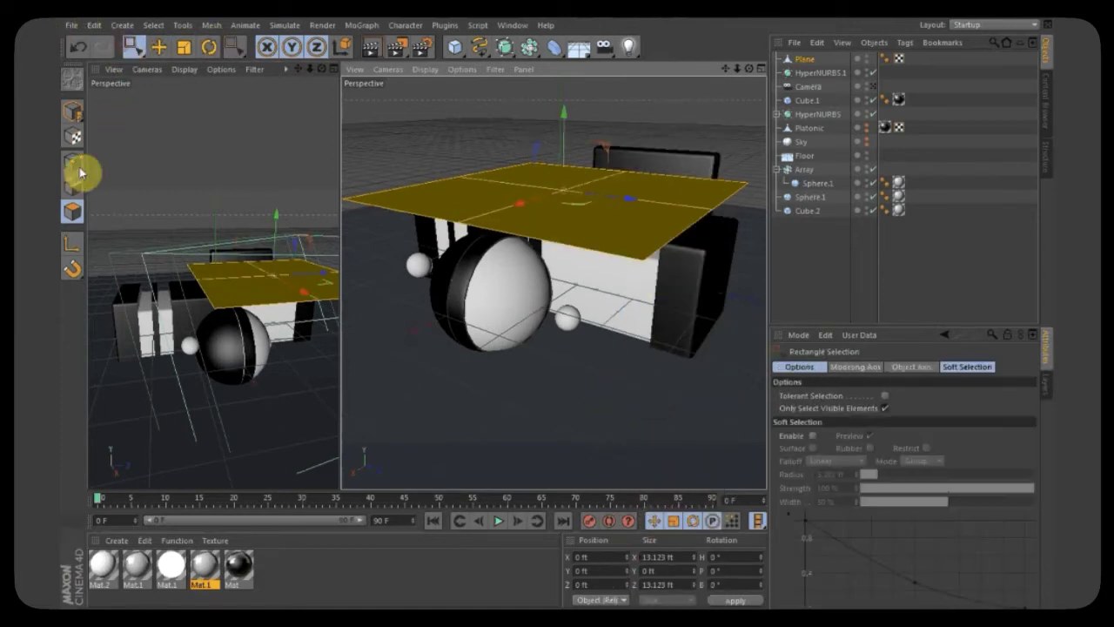
left_click(73, 164)
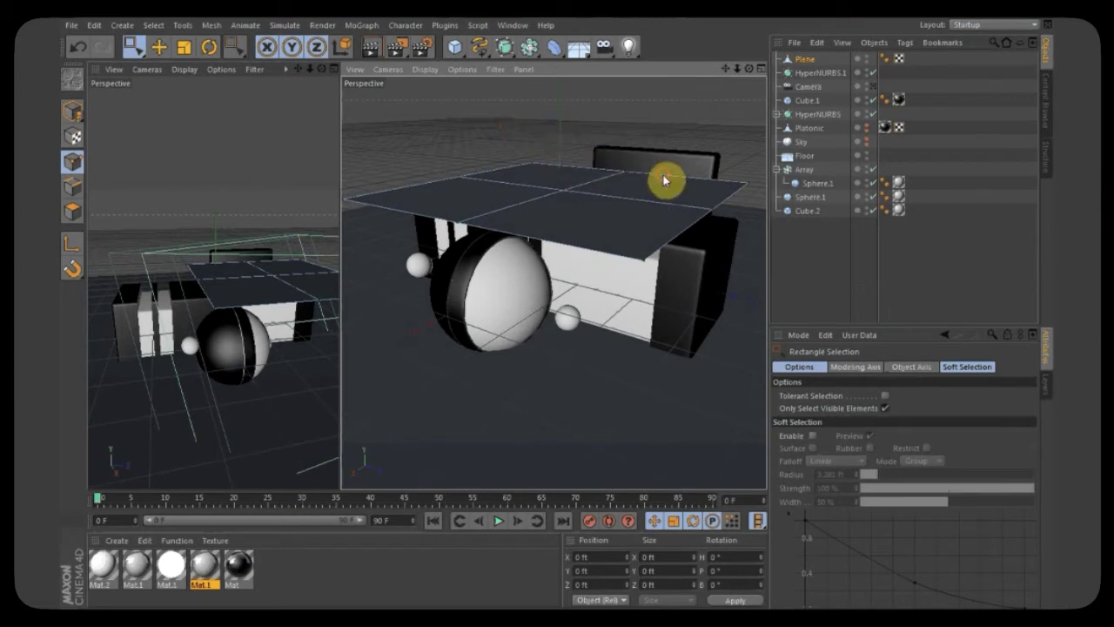
left_click_drag(728, 165, 764, 187)
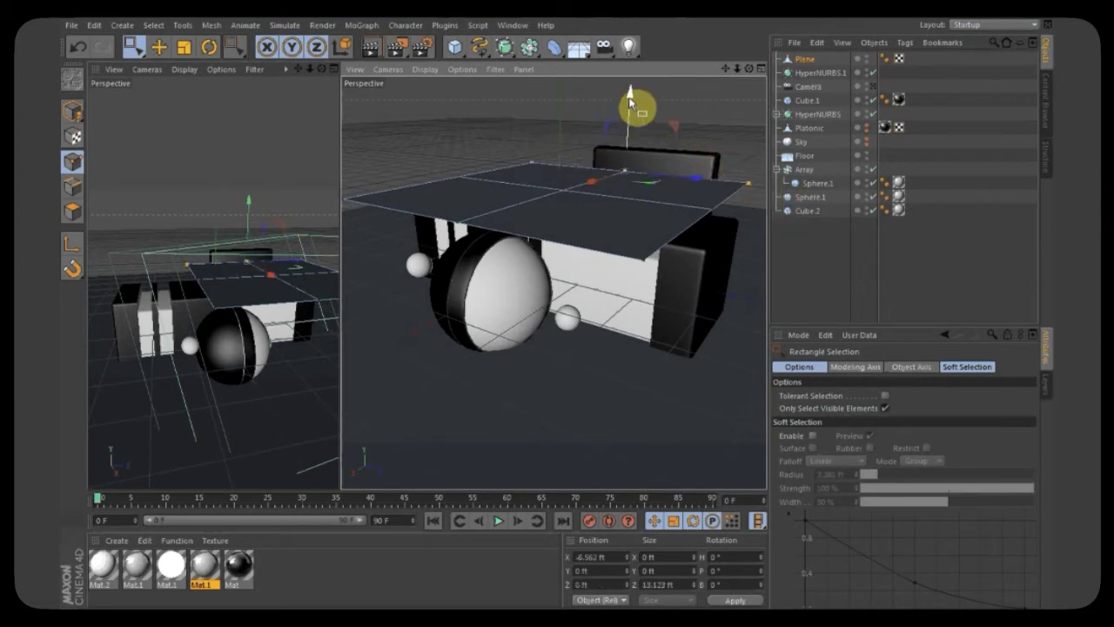
left_click_drag(630, 102, 631, 61)
left_click_drag(624, 142, 567, 103)
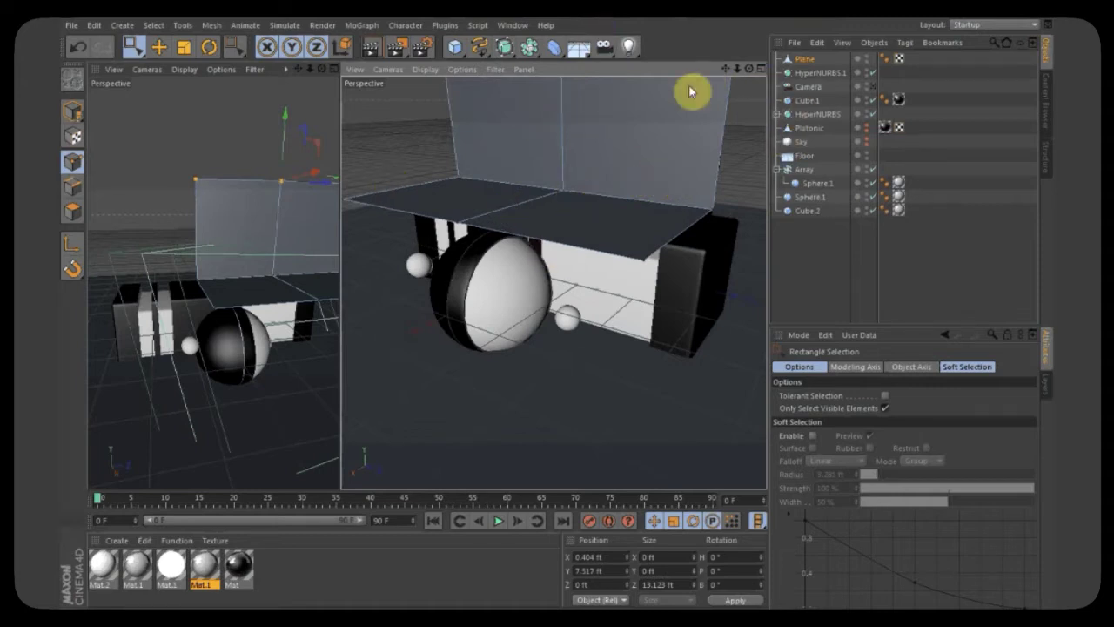
key("o")
scroll(212, 282, "down", 3)
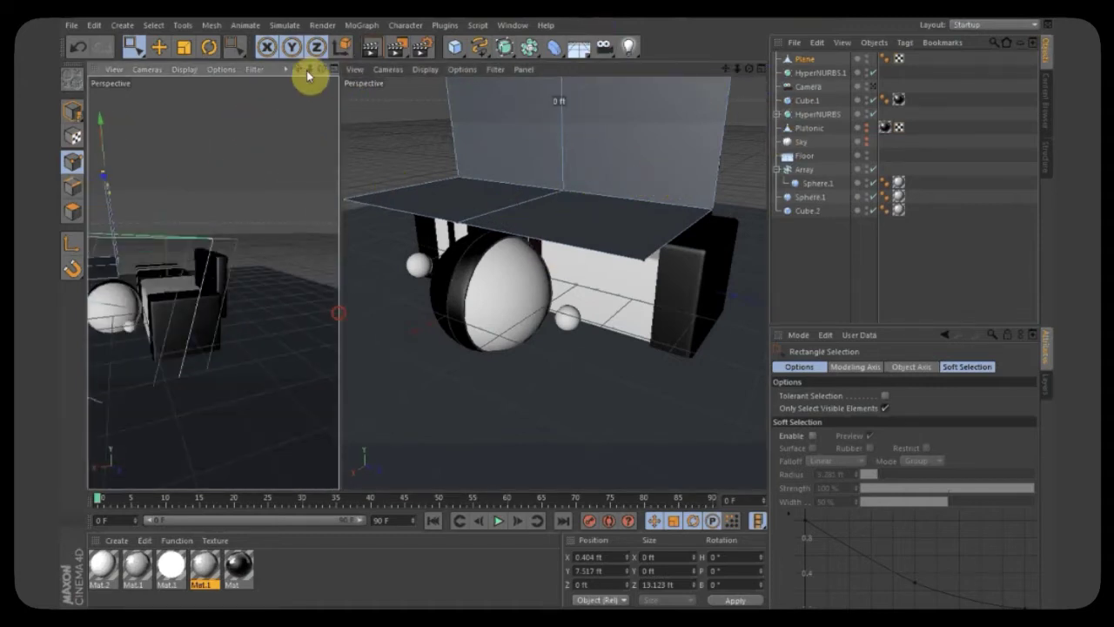
left_click_drag(306, 69, 235, 170)
left_click_drag(216, 216, 219, 214)
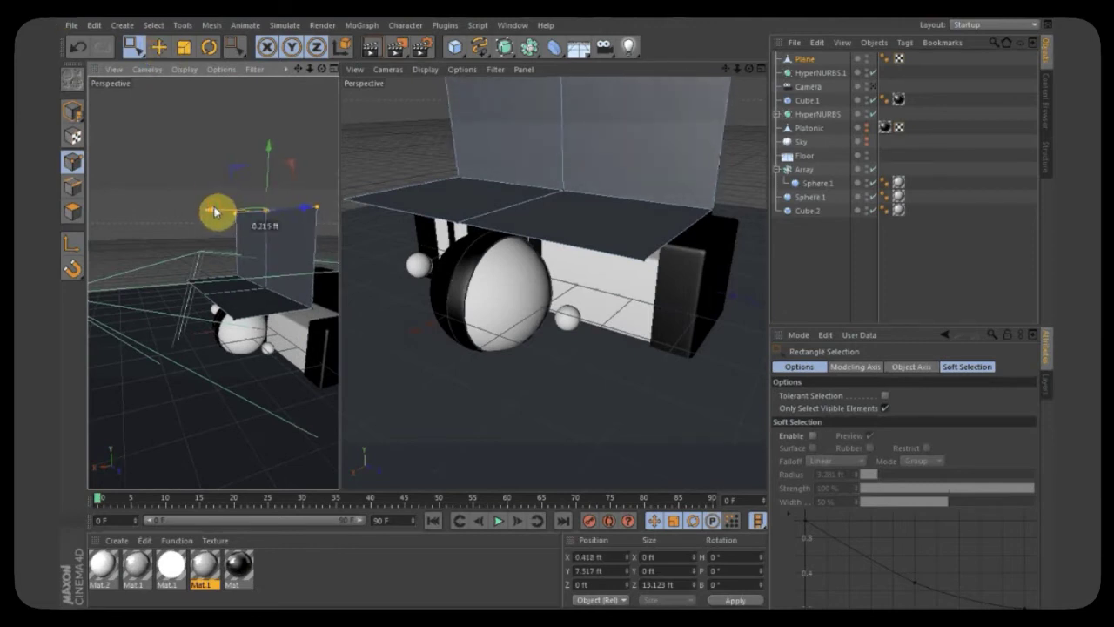
Wrap the bent Plane in a new HyperNURBS object.
left_click(72, 110)
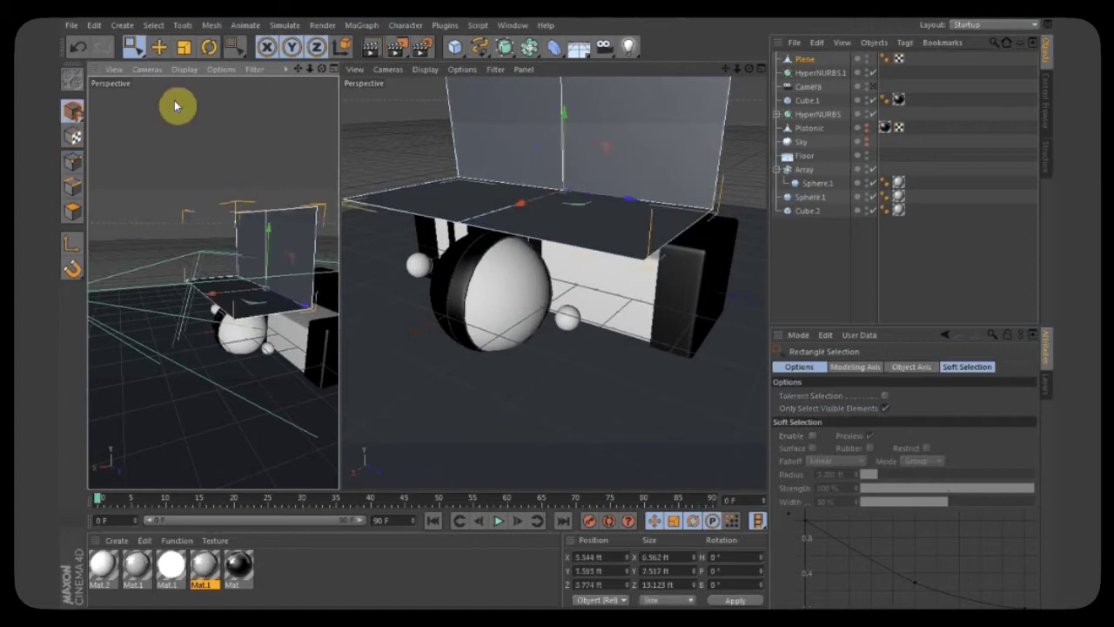
left_click(504, 48, "alt")
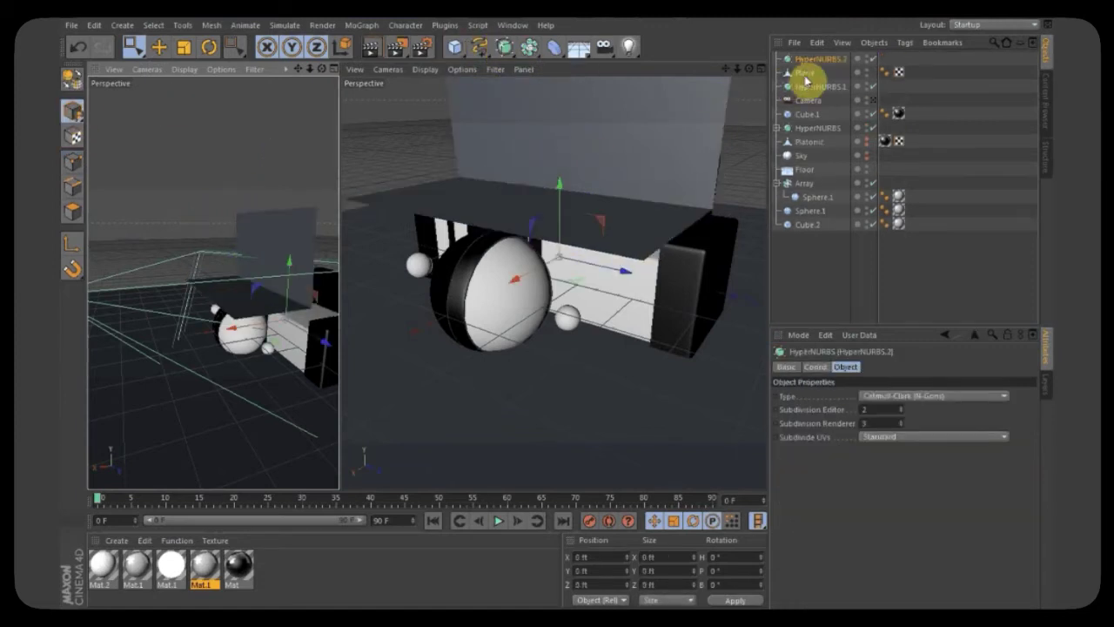
left_click(803, 67)
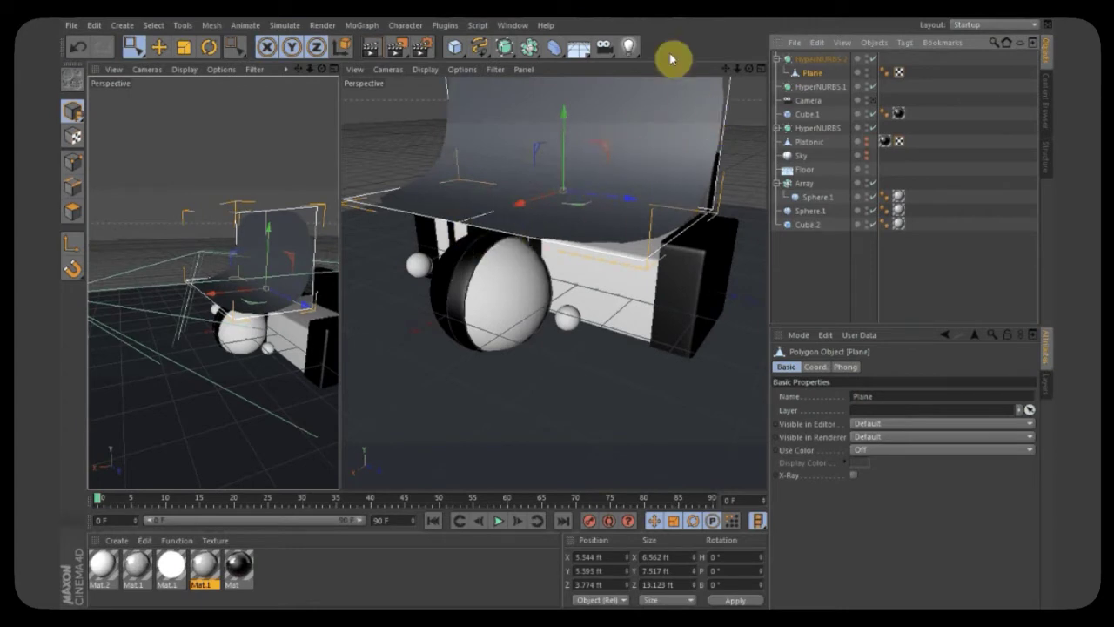
left_click(821, 74)
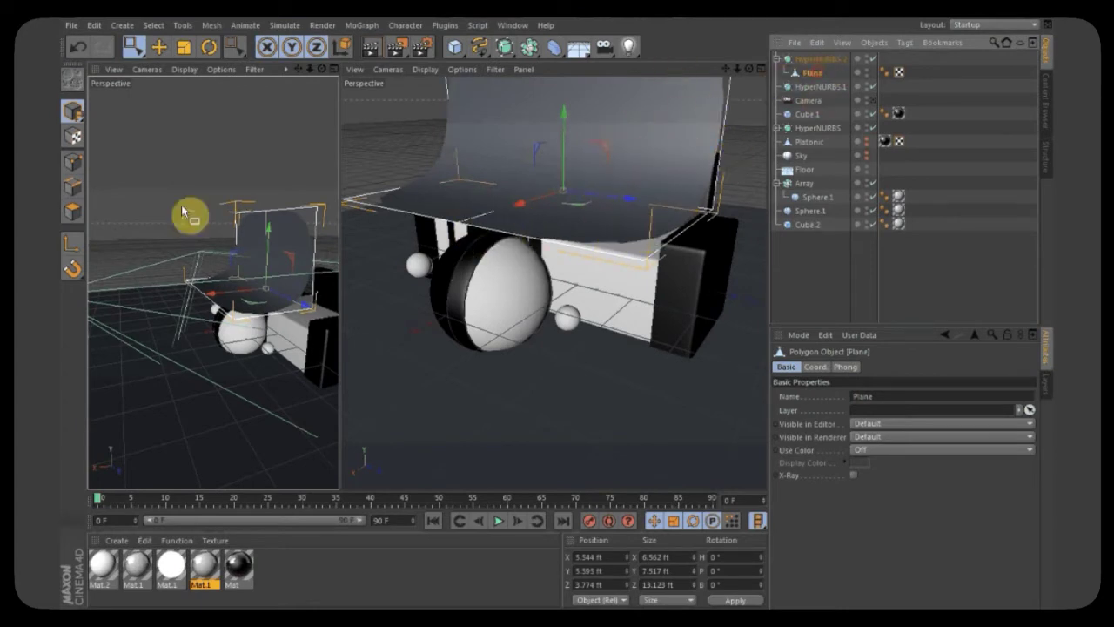
Subdivide the Plane's polygons twice into a dense grid.
left_click(72, 212)
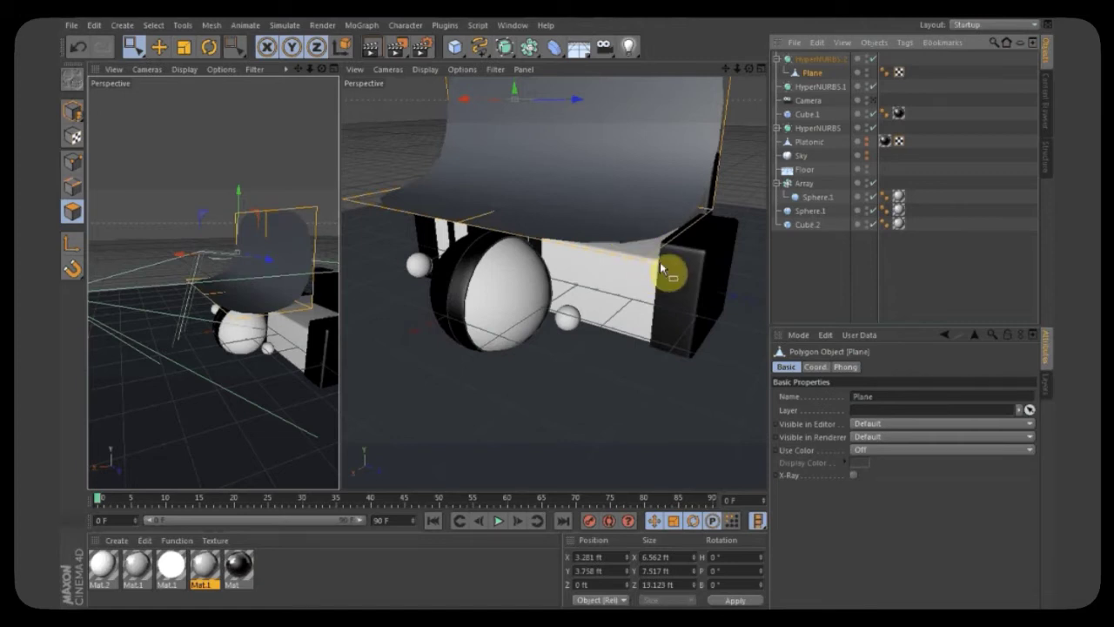
right_click(653, 315)
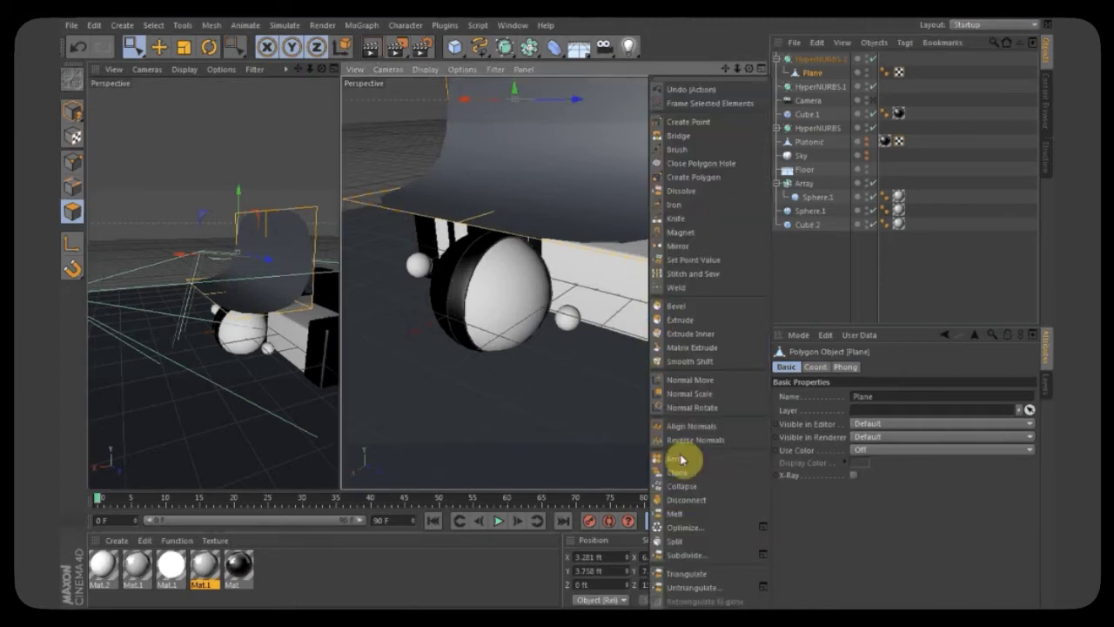
left_click(685, 555)
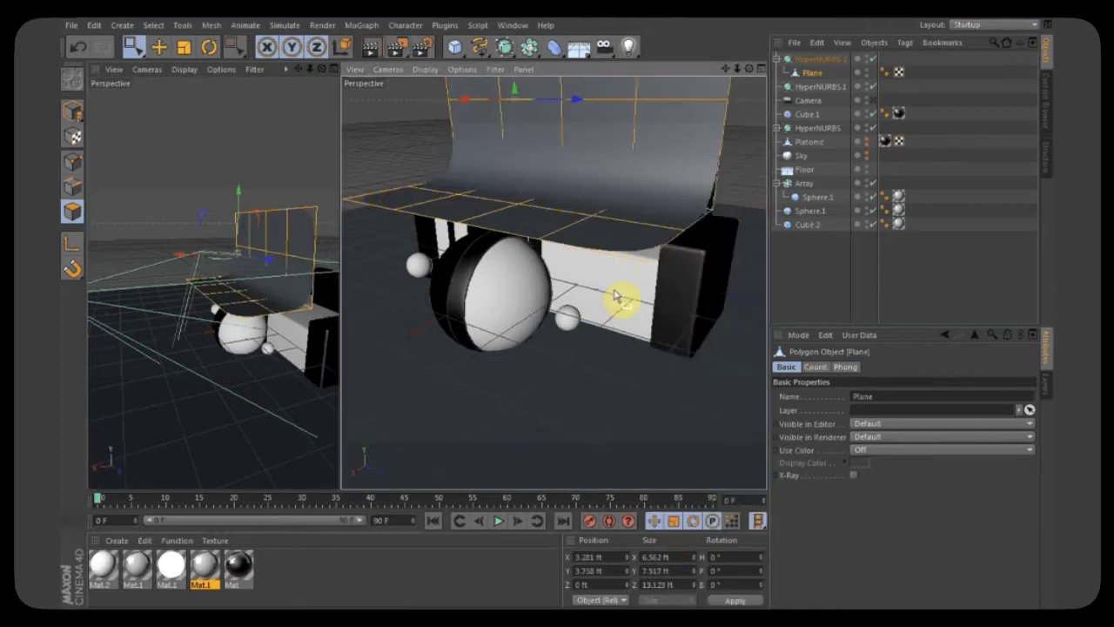
right_click(641, 345)
left_click(702, 564)
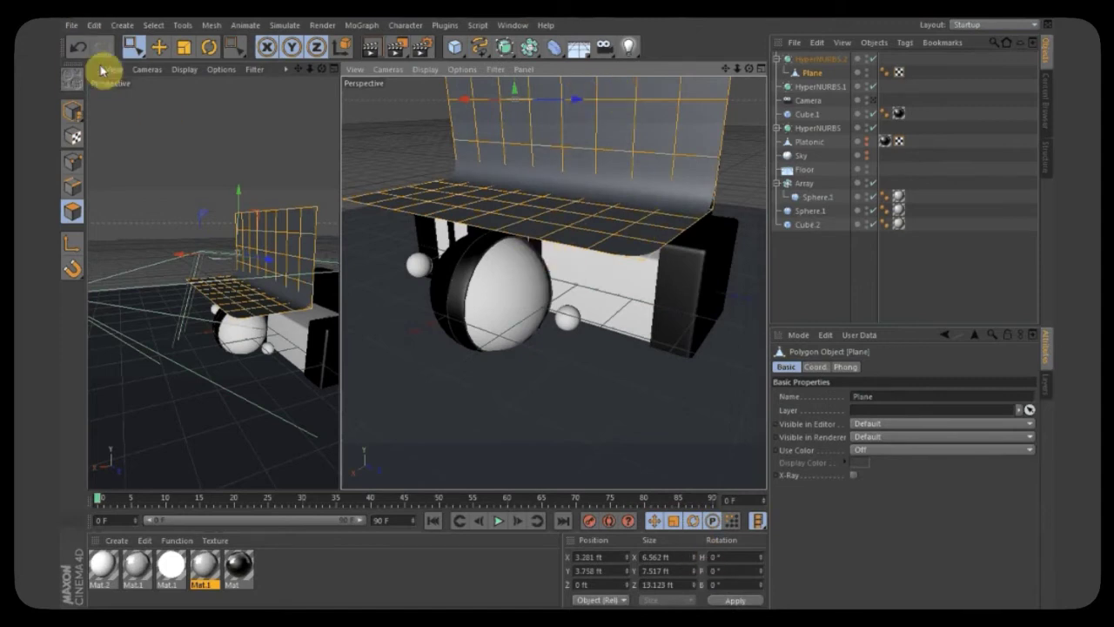
left_click(75, 113)
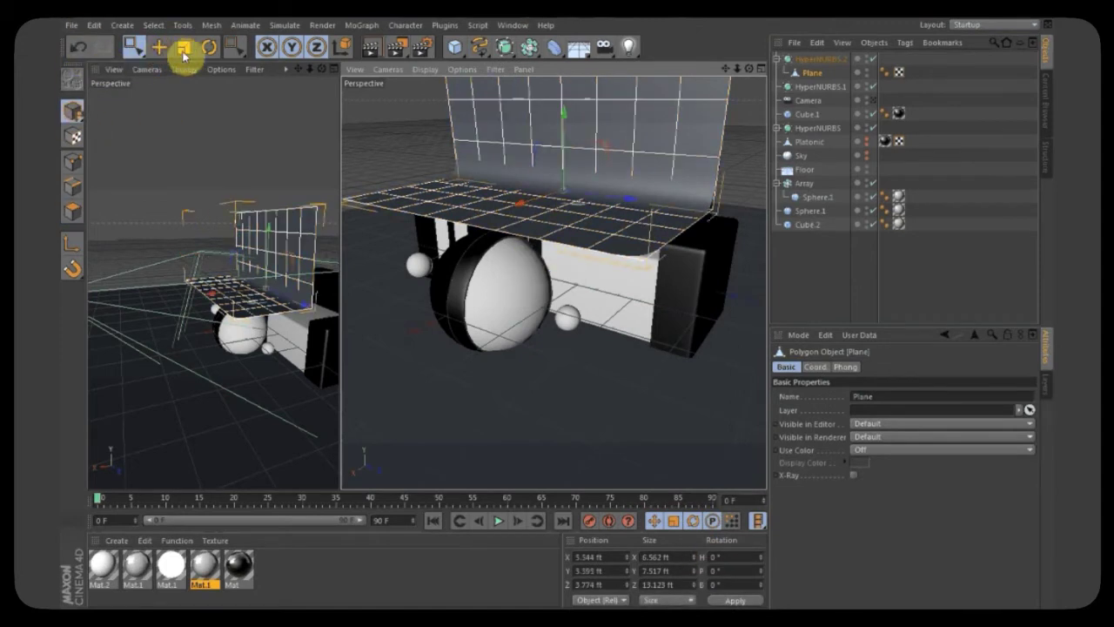
Rotate the backdrop Plane 26.4° around its heading.
left_click(209, 47)
left_click(819, 59)
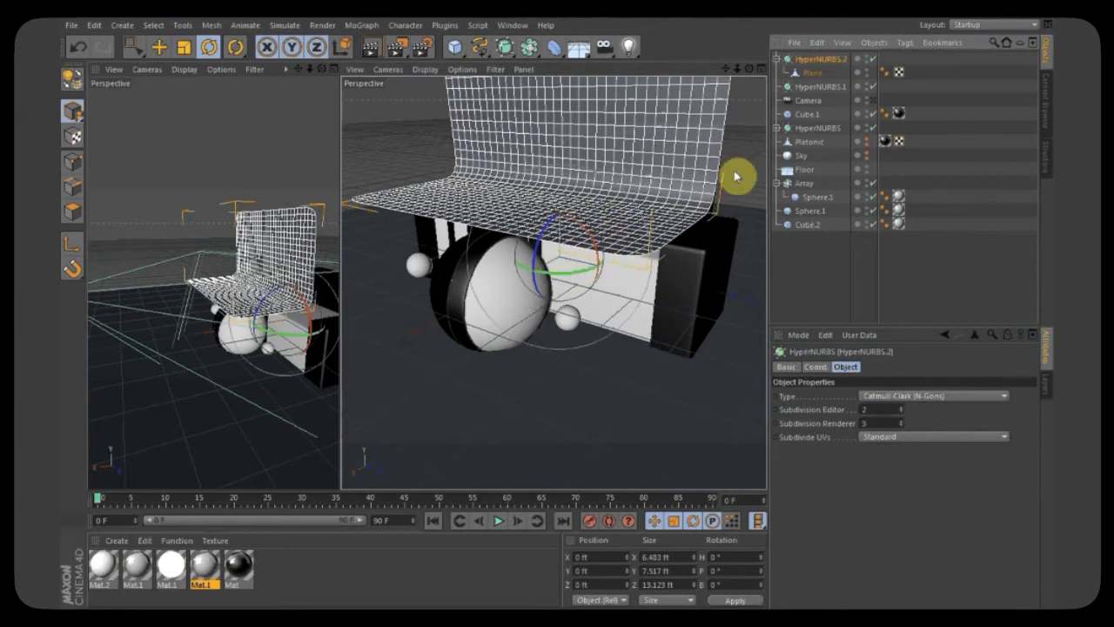
left_click_drag(567, 278, 594, 267)
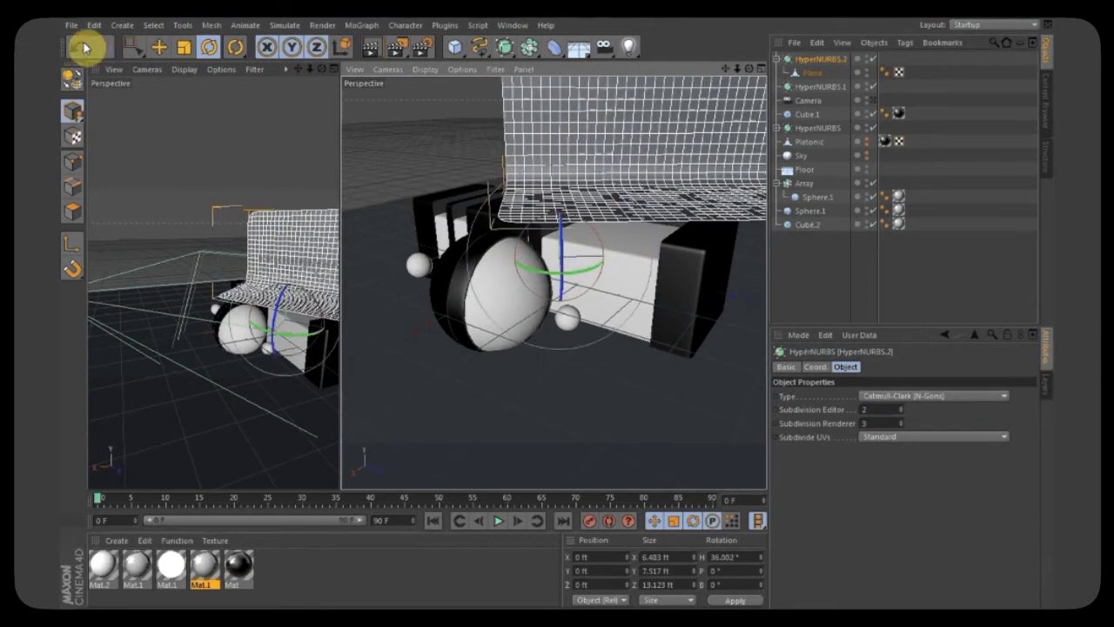
left_click(85, 48)
left_click(805, 73)
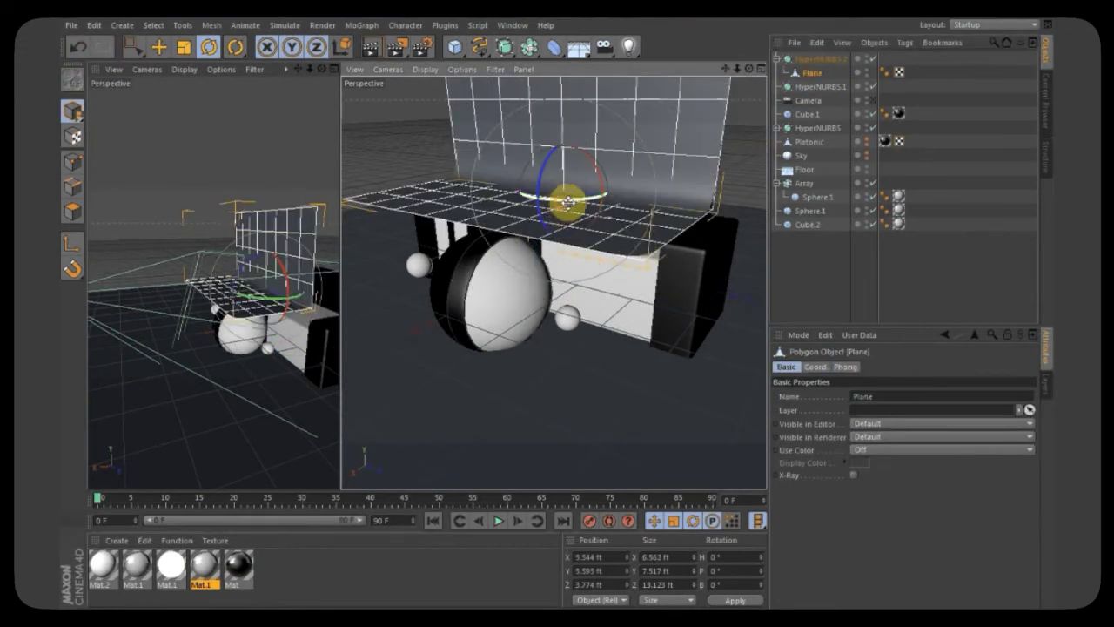
left_click_drag(567, 203, 602, 189)
Scale the plane to about 24 ft wide and move it down behind the armchair.
left_click(183, 47)
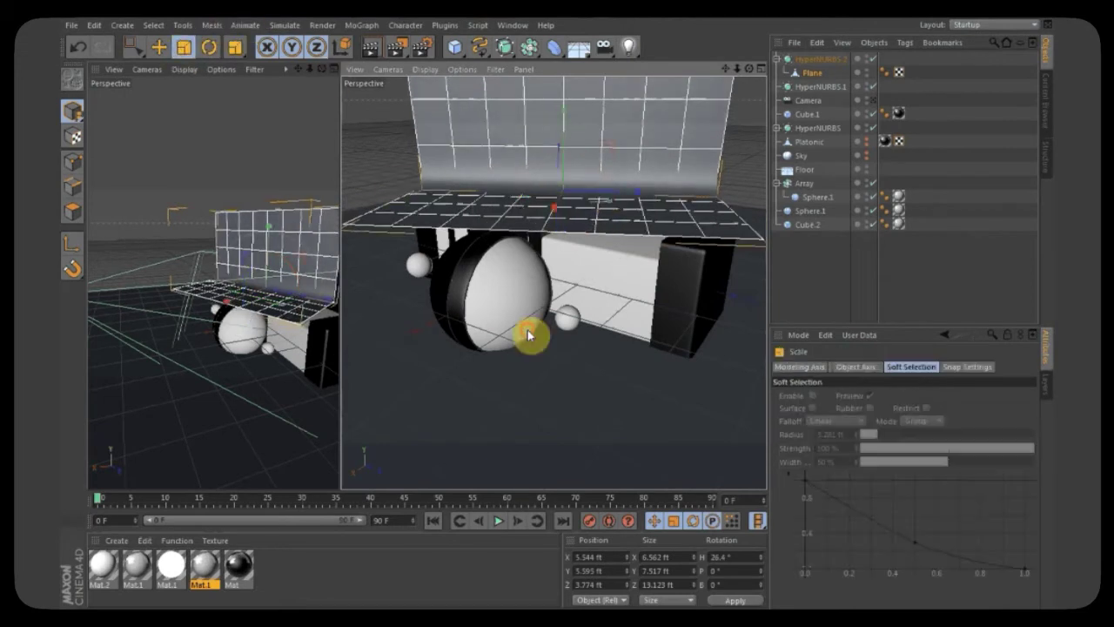
left_click_drag(527, 330, 654, 306)
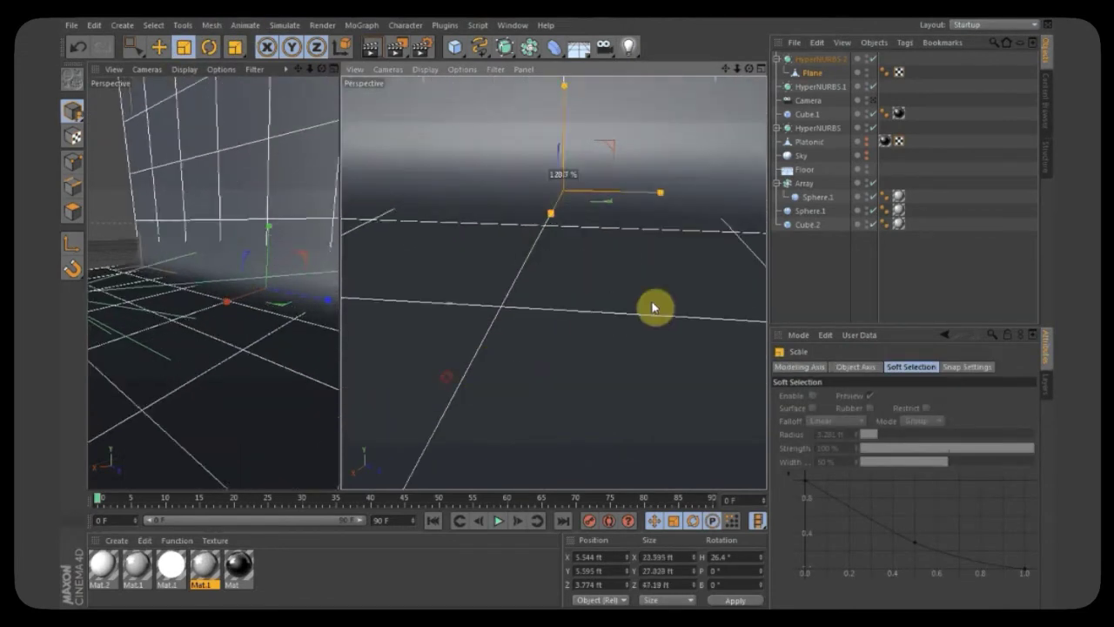
left_click(158, 47)
left_click_drag(563, 116, 552, 282)
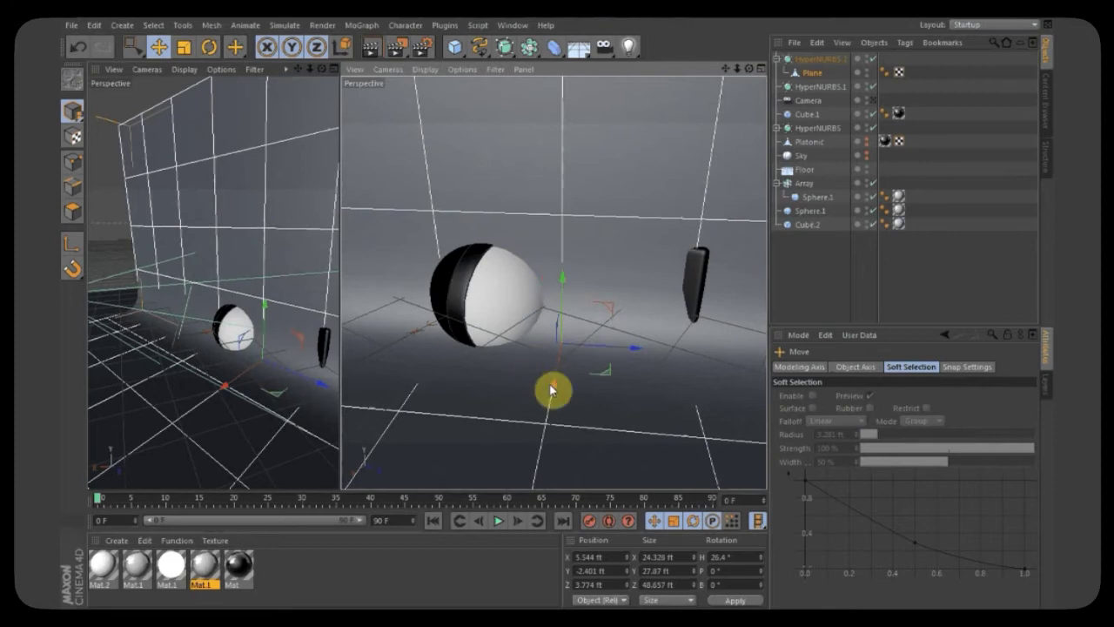
left_click_drag(551, 391, 566, 251)
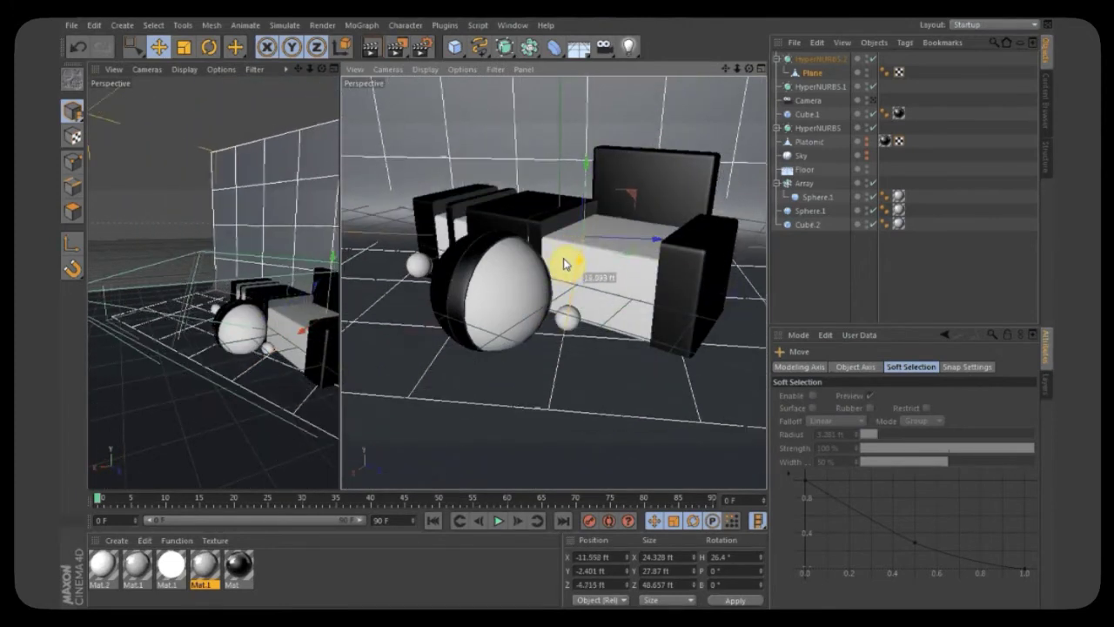
left_click_drag(564, 263, 563, 250)
Enlarge the backdrop further to about 30 ft and select the Floor object.
left_click(183, 47)
left_click_drag(557, 142, 661, 104)
left_click(816, 275)
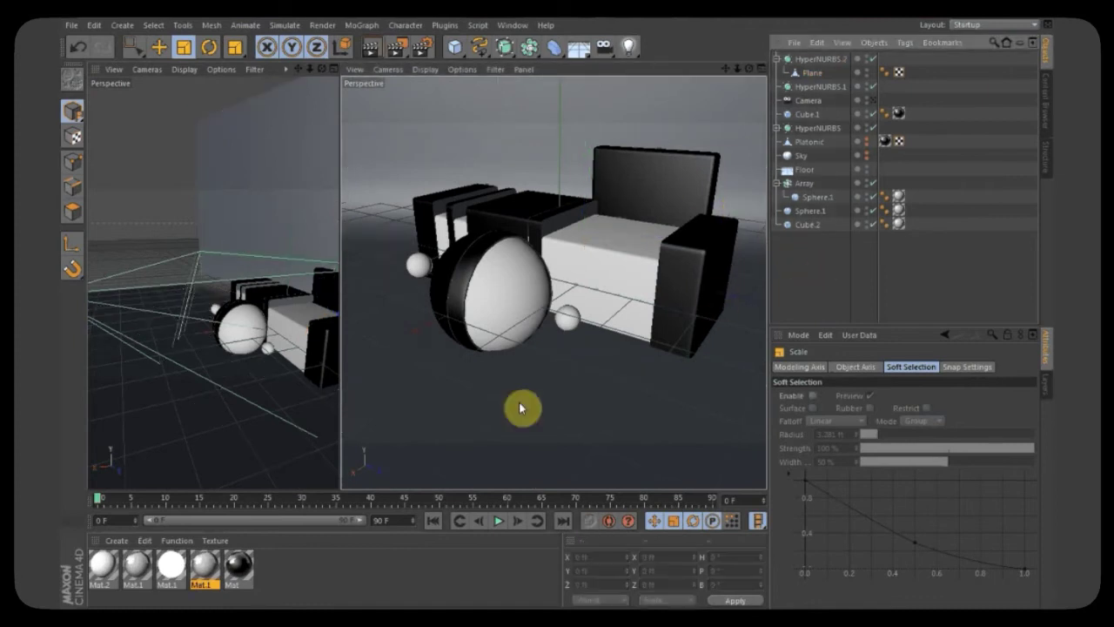
left_click(812, 73)
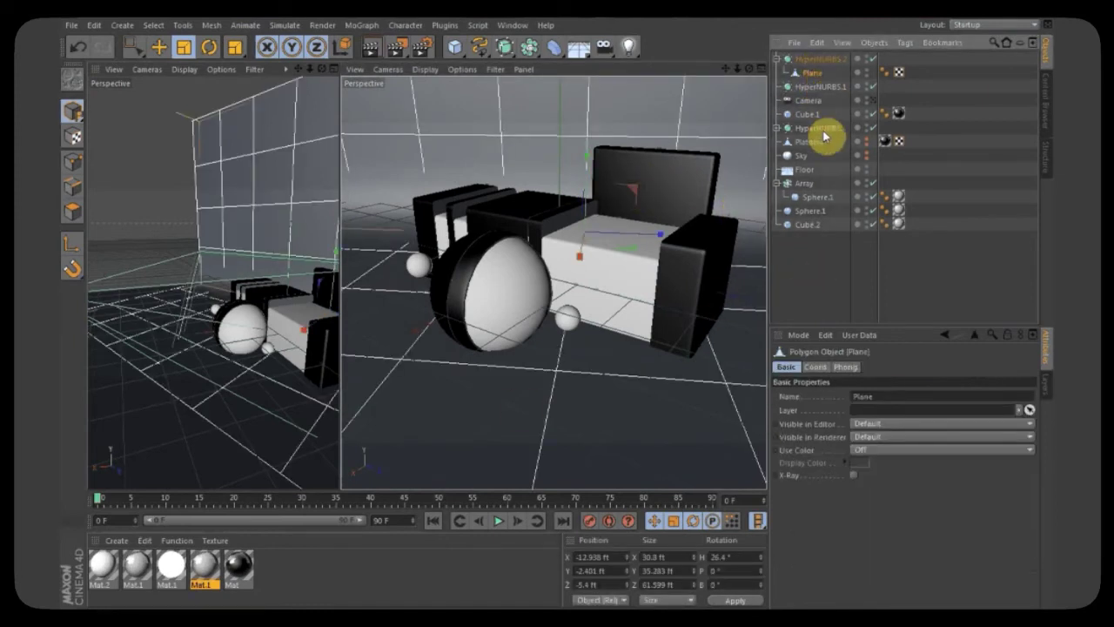
left_click(802, 170)
Delete the Floor object, render a preview of the seamless backdrop, and open the Render menu.
key("Delete")
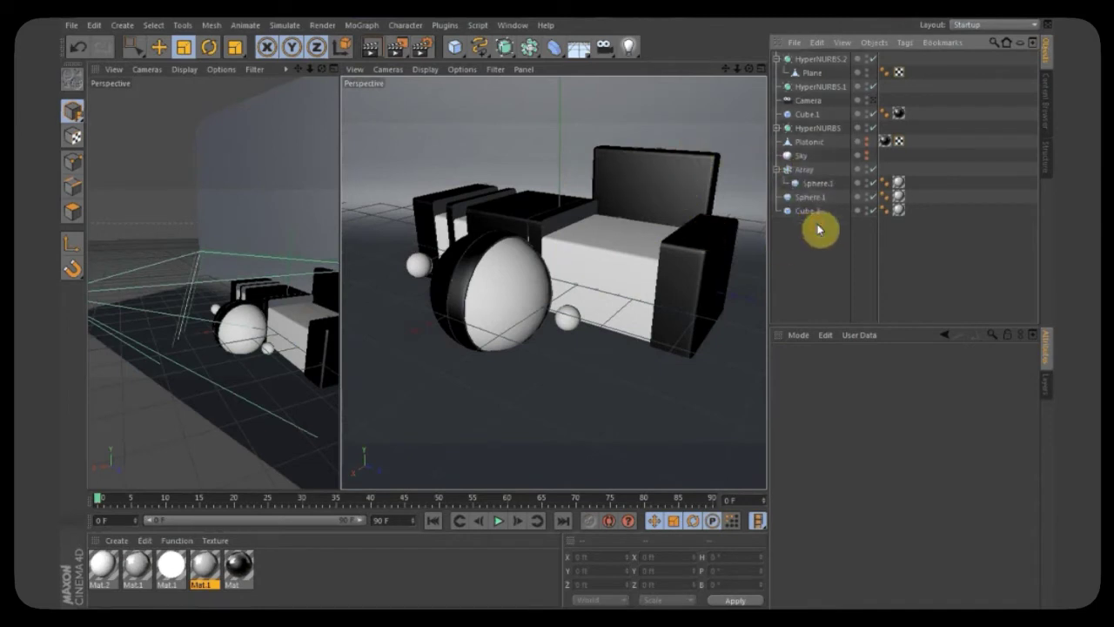
left_click(369, 50)
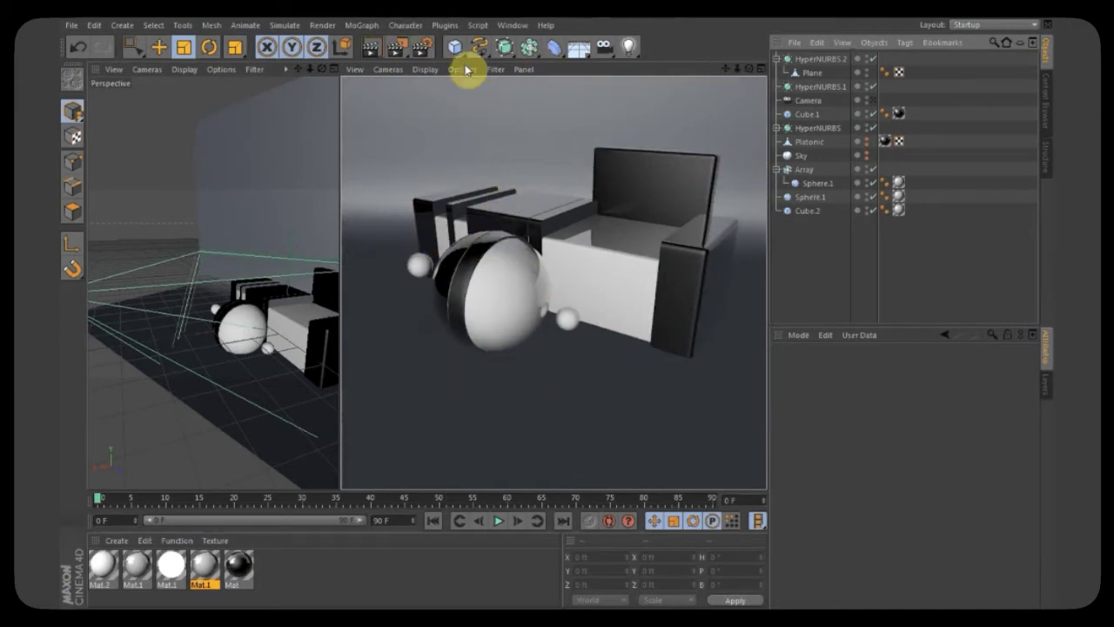
left_click(322, 25)
Add a Global Illumination effect in Render Settings, test-render, and park the narrowed window aside.
left_click(386, 179)
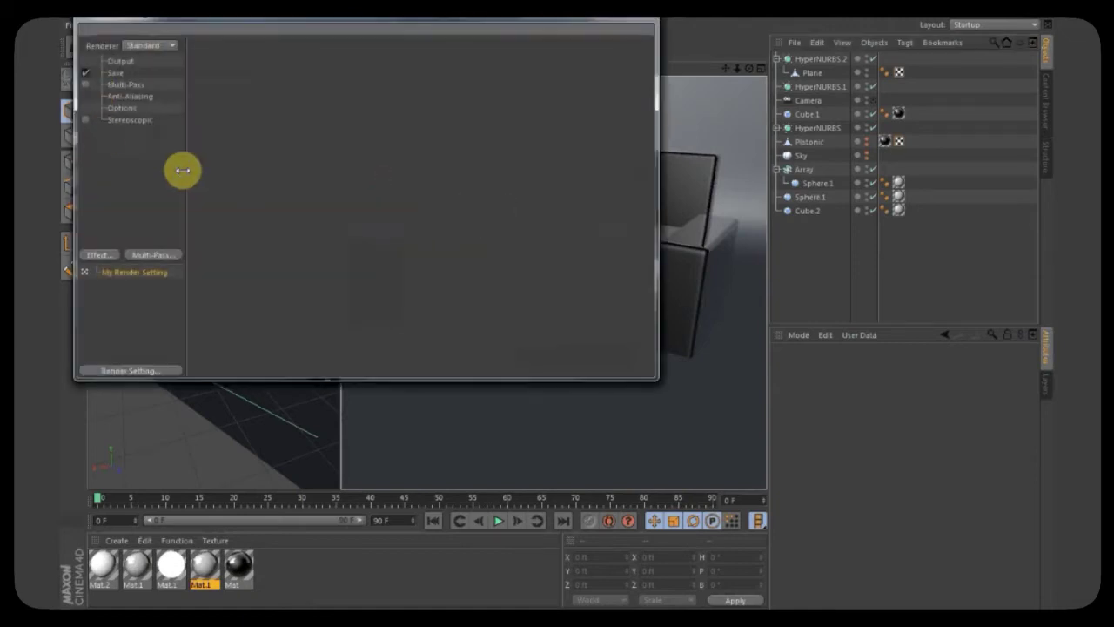
right_click(145, 159)
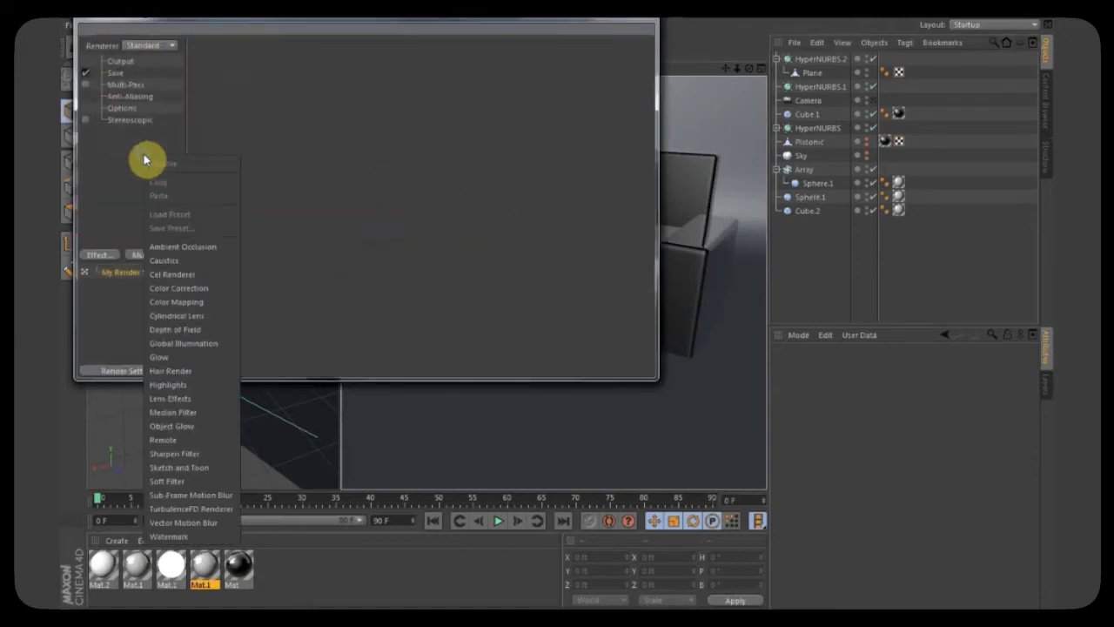
left_click(212, 343)
key("ctrl+r")
left_click_drag(321, 21, 666, 229)
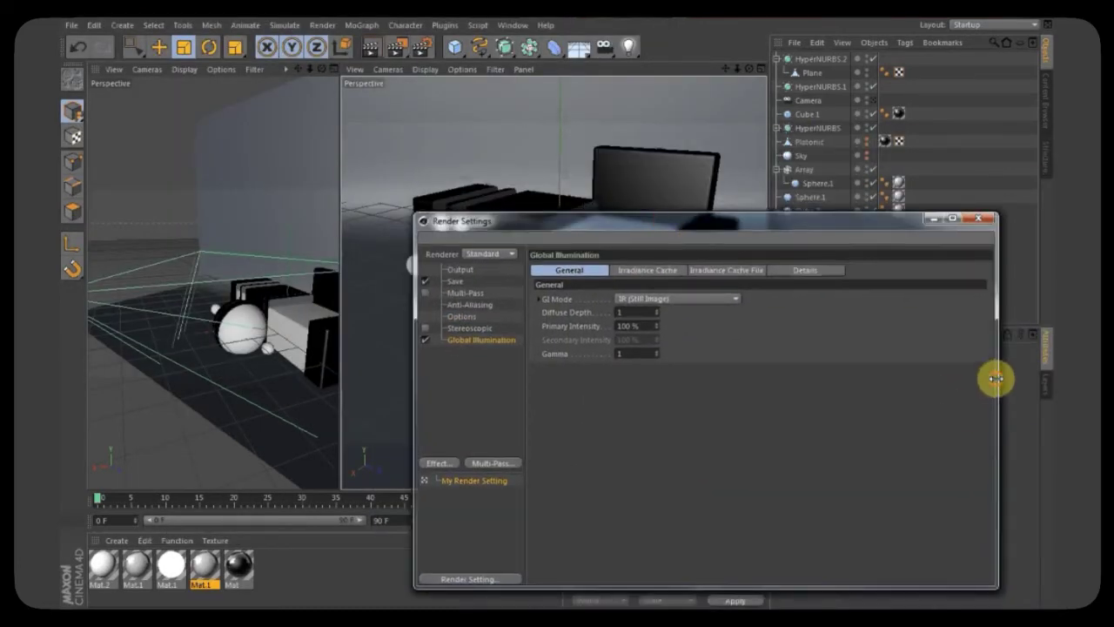
left_click_drag(995, 379, 840, 409)
left_click_drag(641, 226, 836, 281)
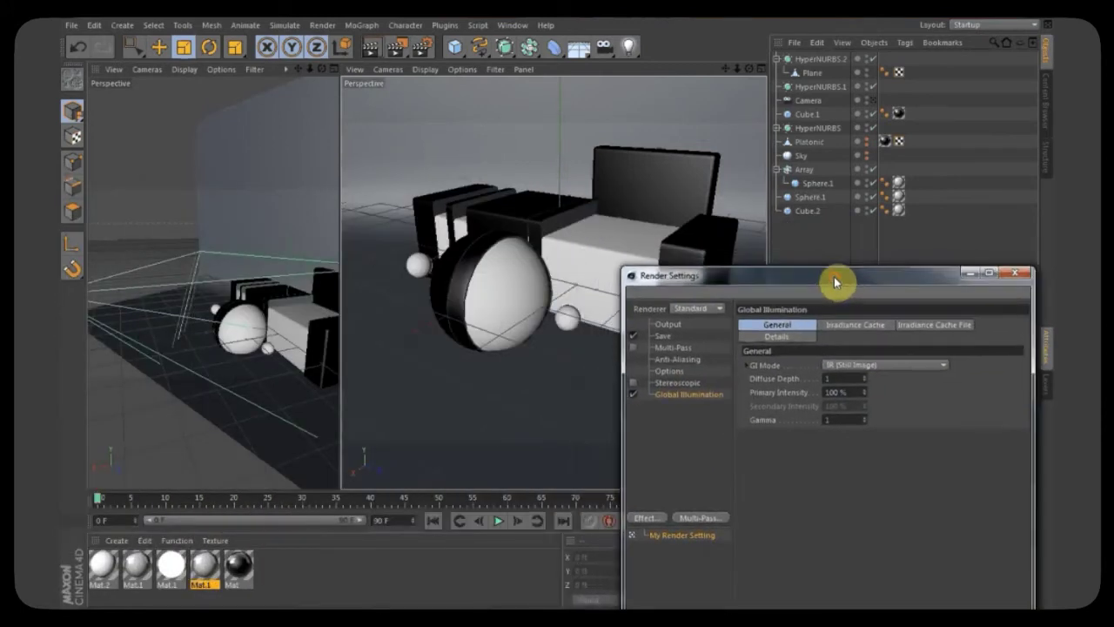
Render a Global Illumination preview, then open Mat.1 in the Material Editor.
left_click(371, 48)
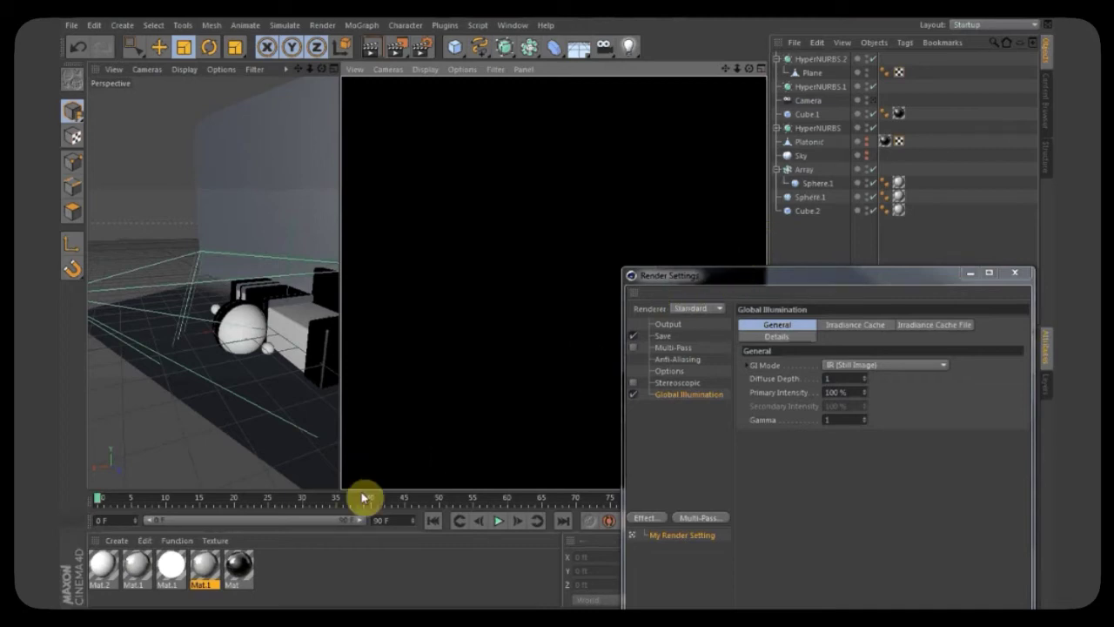
double_click(201, 571)
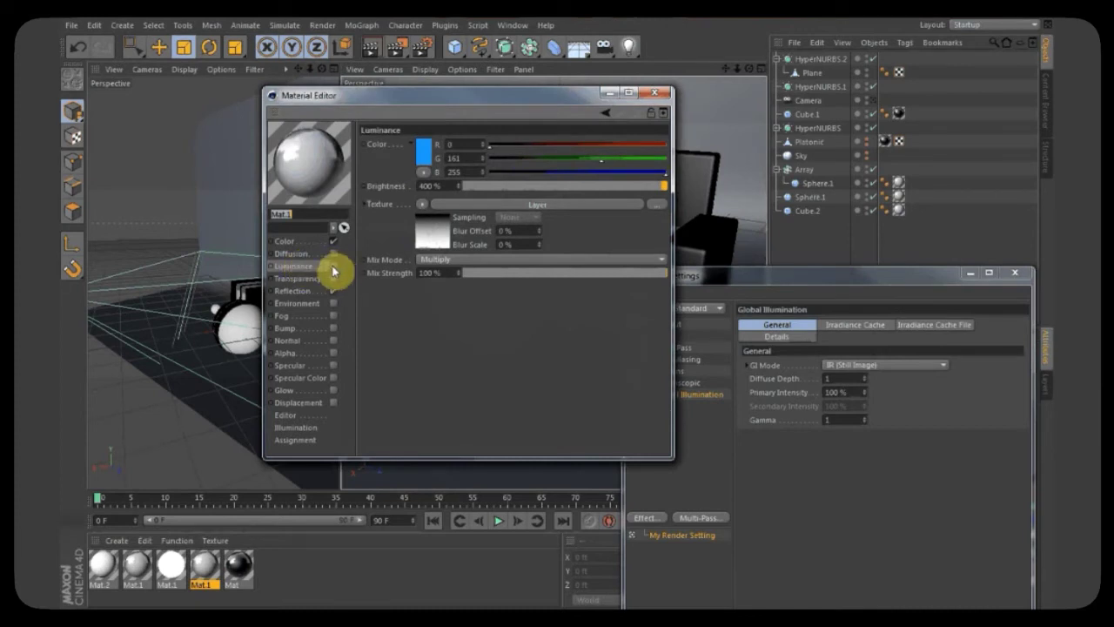
Enable Mat.1's blue 400% Luminance and Reflection channels, then close the Material Editor.
left_click(333, 266)
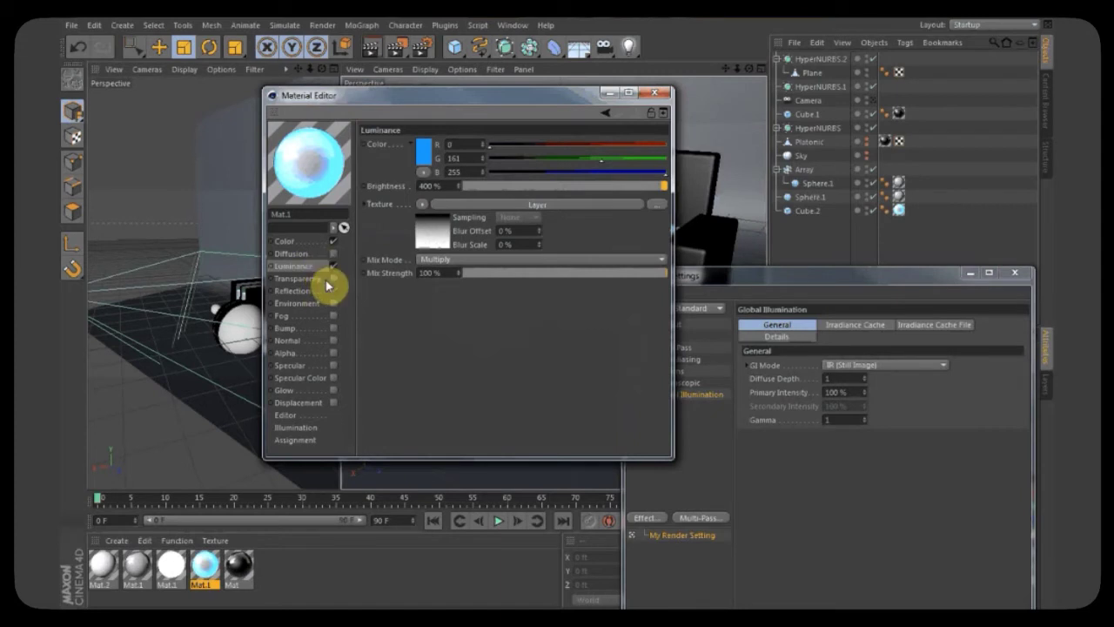
left_click(334, 290)
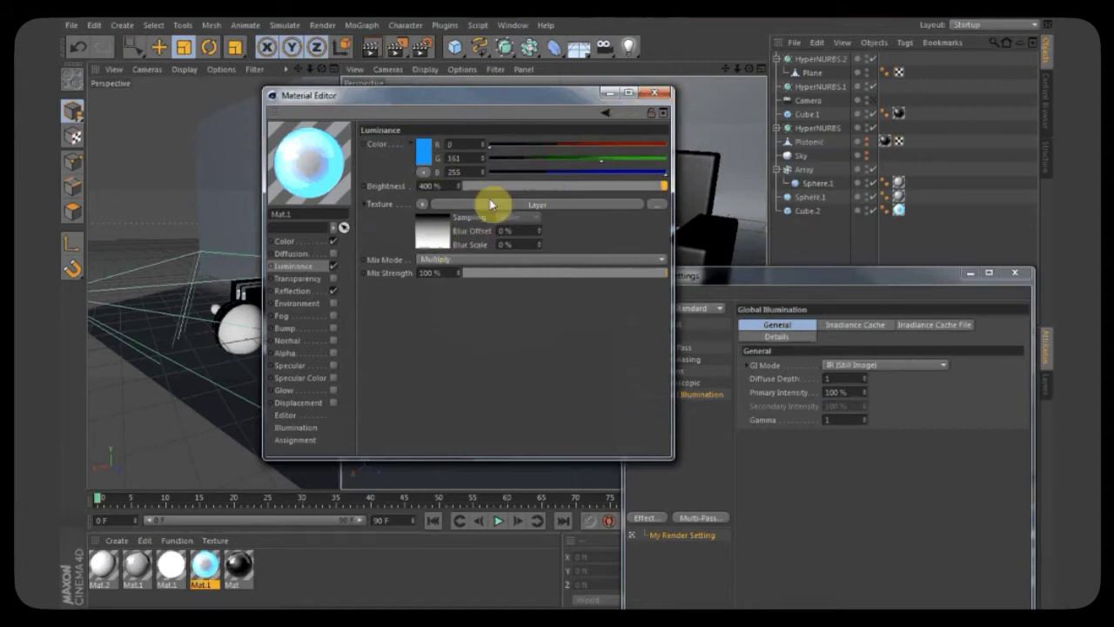
left_click(655, 92)
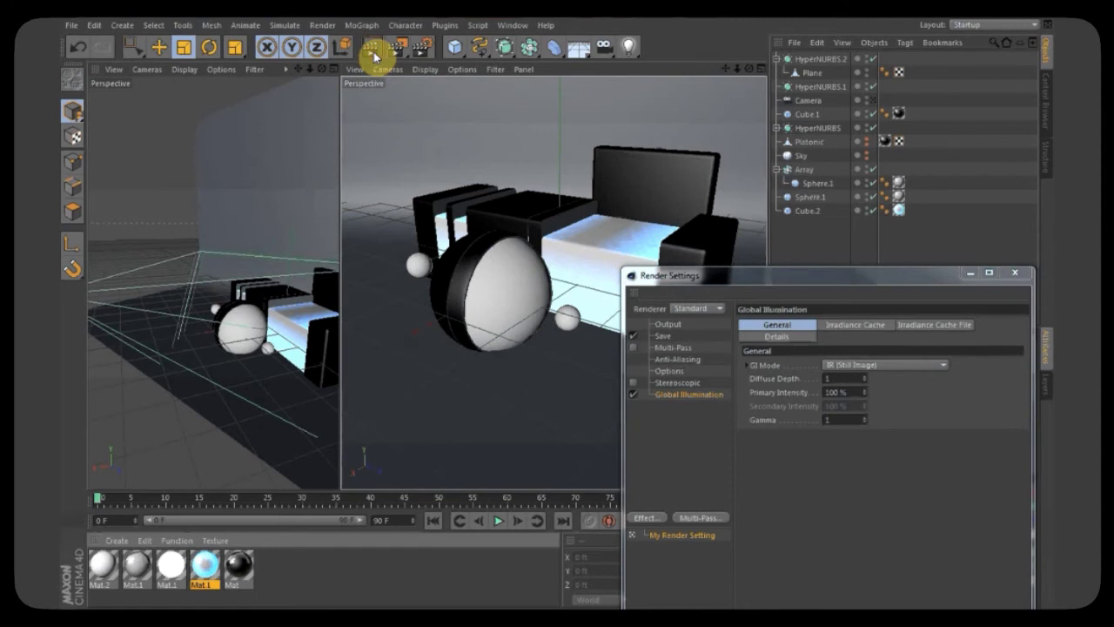
Render the scene with the glowing blue Mat.1 and drag Render Settings down out of the way.
left_click(376, 46)
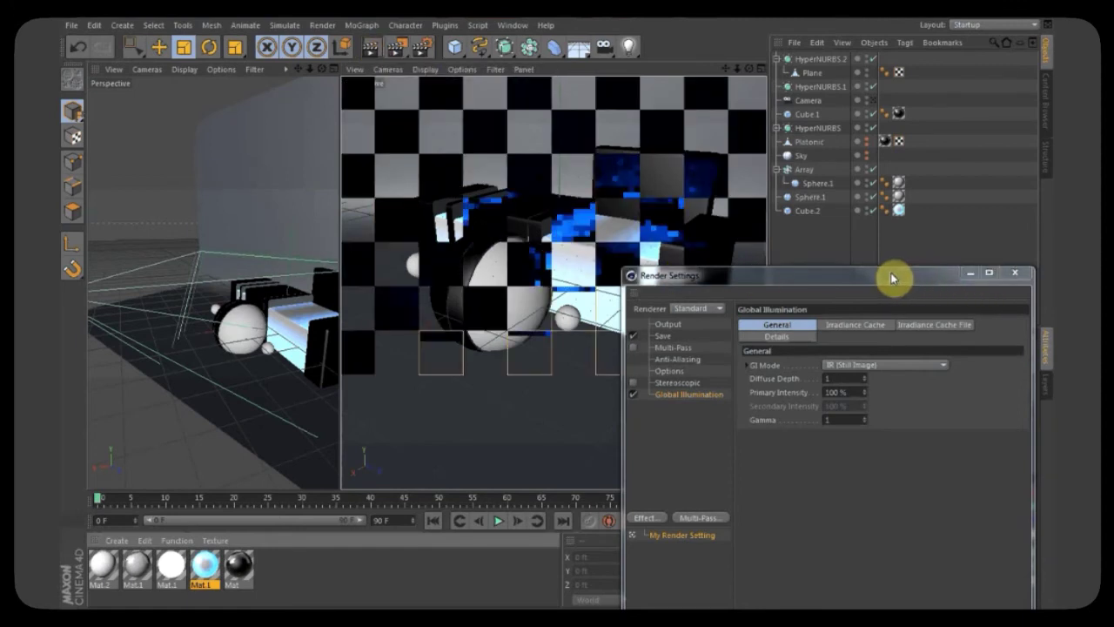
left_click_drag(885, 277, 757, 535)
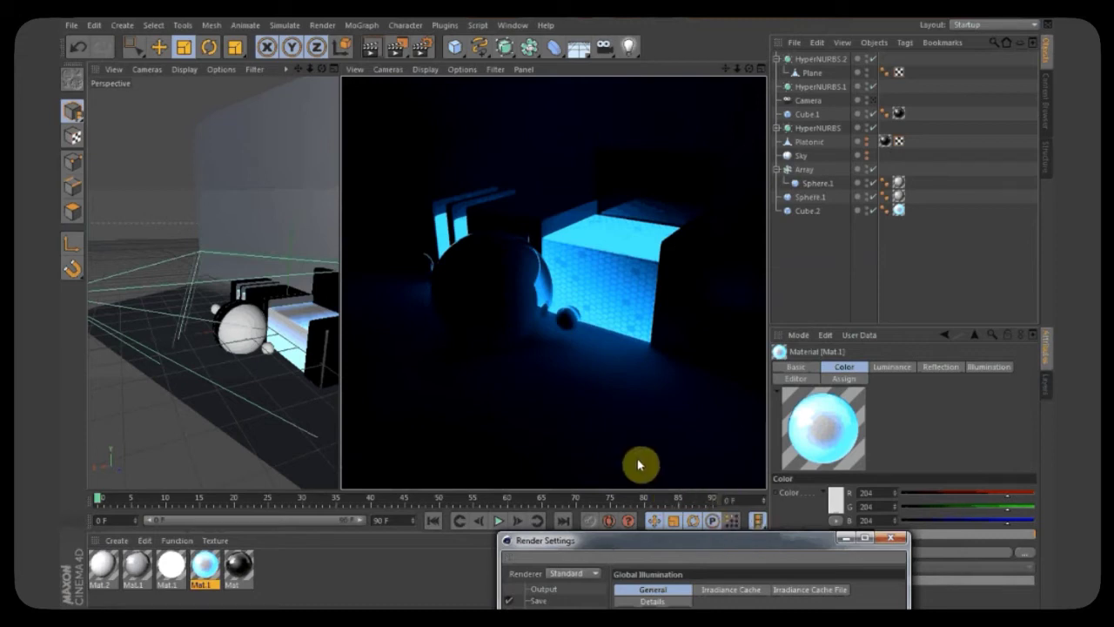
Make the second sphere material's luminance glow orange at 400% brightness.
double_click(139, 567)
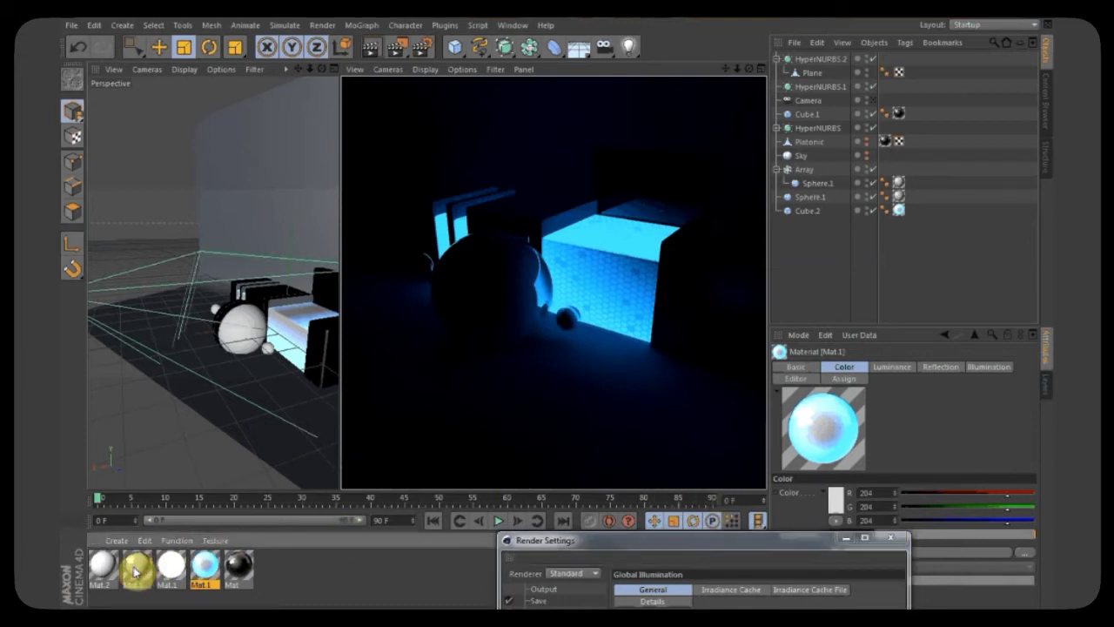
left_click(333, 266)
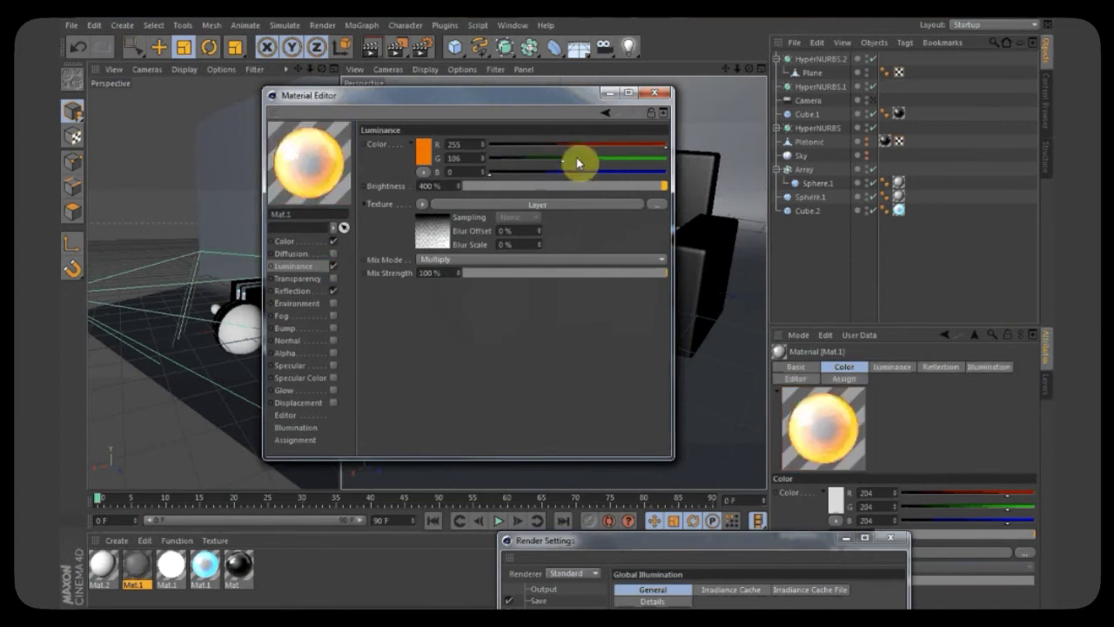
left_click(655, 92)
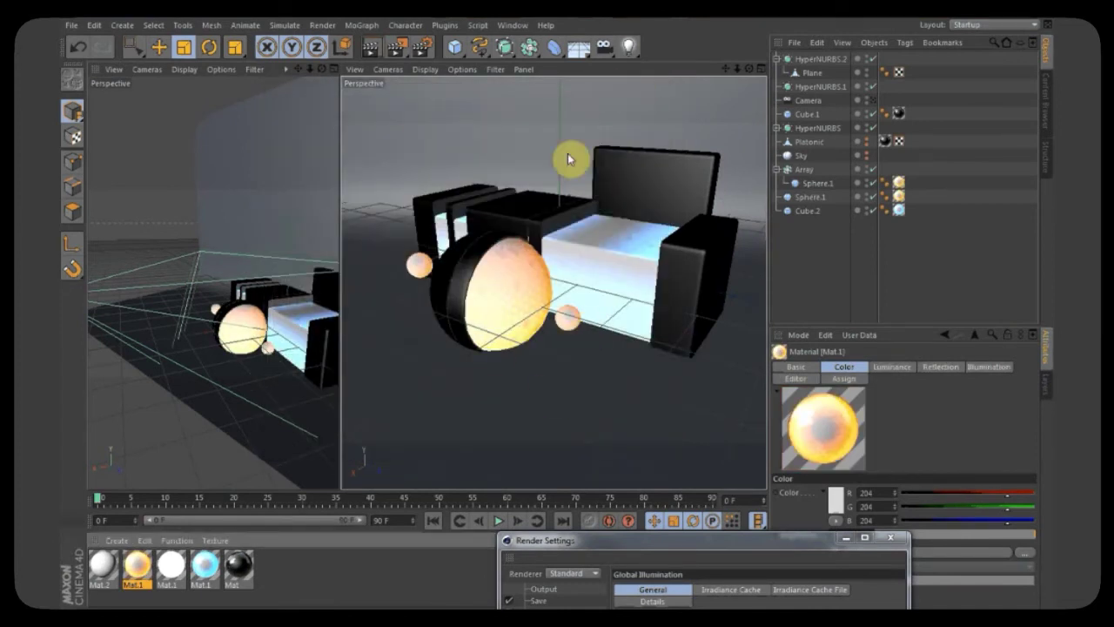
Render a test region of the perspective view around the armchair.
left_click_drag(386, 49, 459, 92)
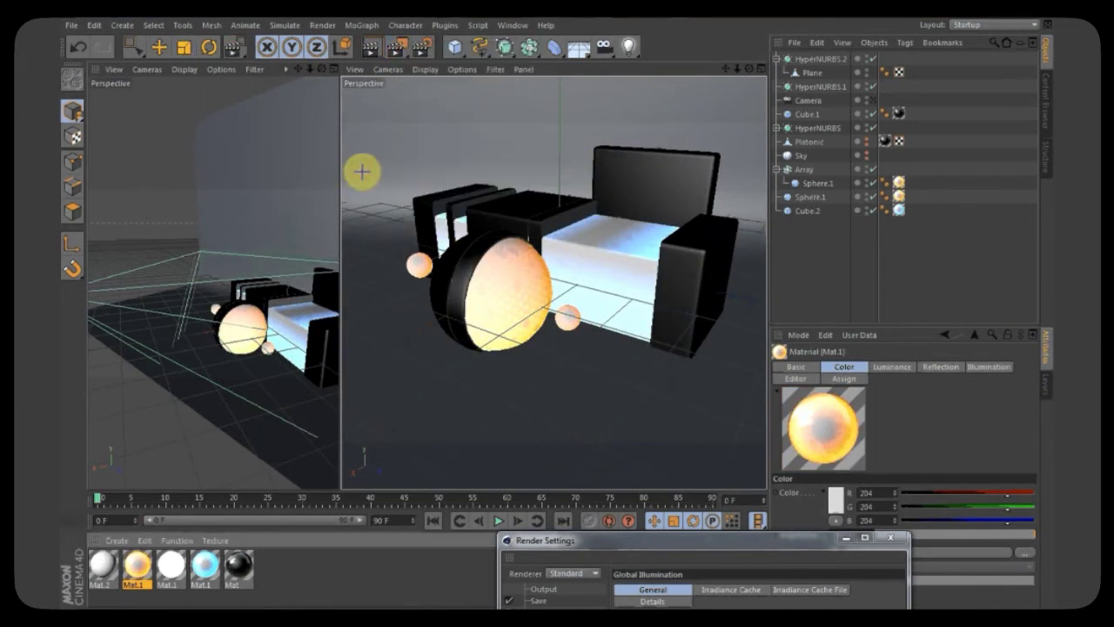
left_click_drag(363, 171, 618, 296)
left_click(625, 227)
left_click_drag(363, 361, 649, 171)
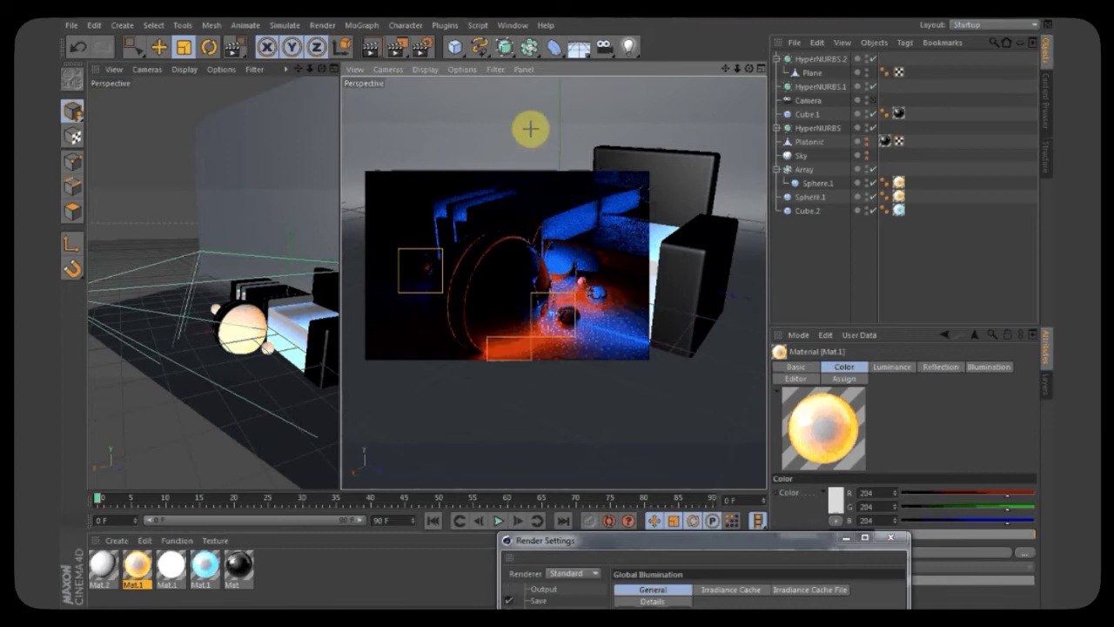
Add a Cube primitive and raise it above the model.
left_click(454, 46)
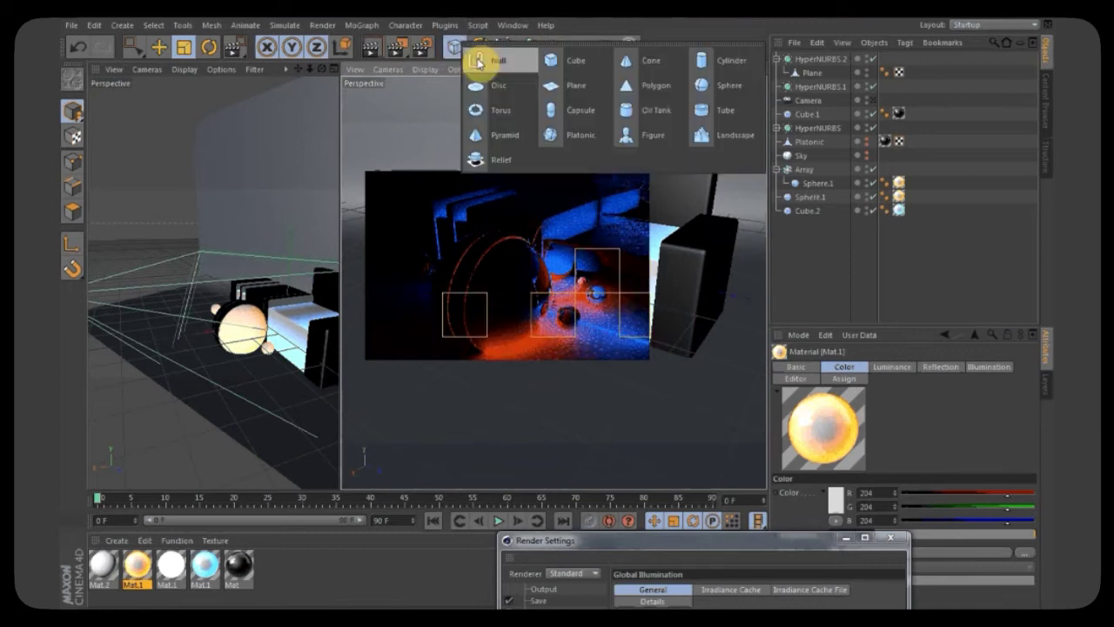
left_click(575, 60)
left_click(158, 46)
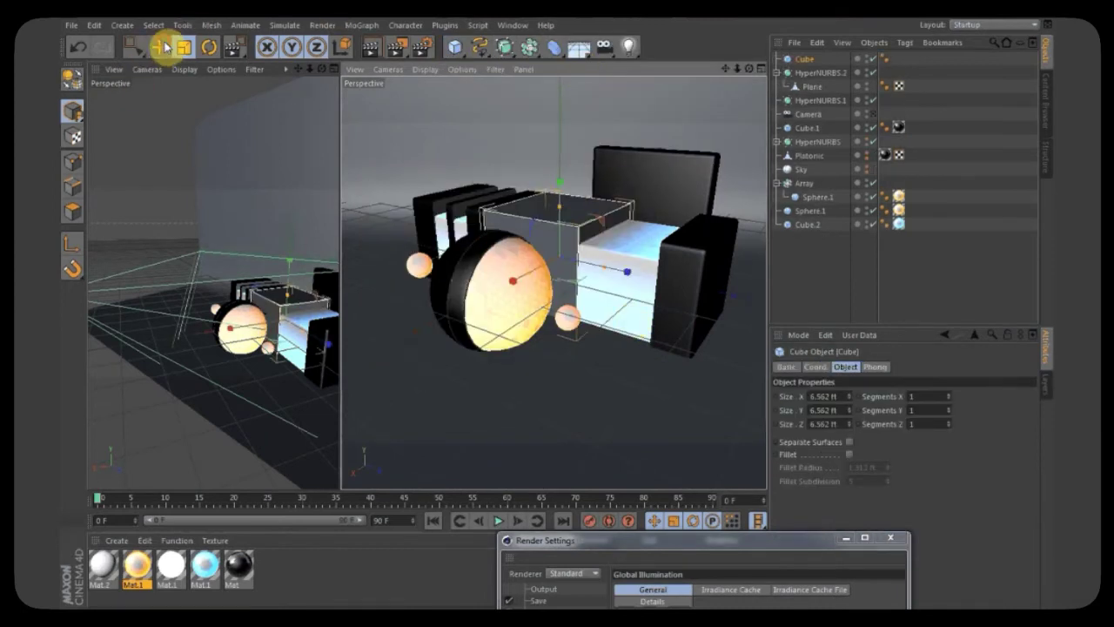
mouse_move(562, 186)
left_mouse_down()
mouse_move(564, 114)
mouse_move(562, 185)
left_mouse_up()
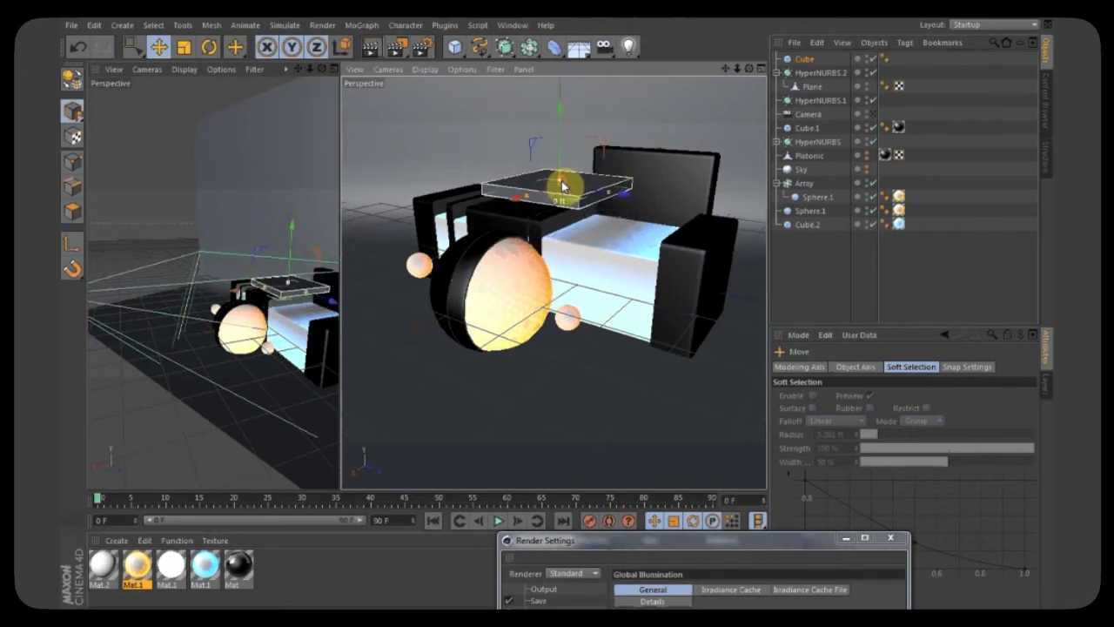
Fillet the cube into a 3.768 × 0.643 × 6.562 ft slab and lift it over the armchair.
left_click(806, 58)
left_click(849, 453)
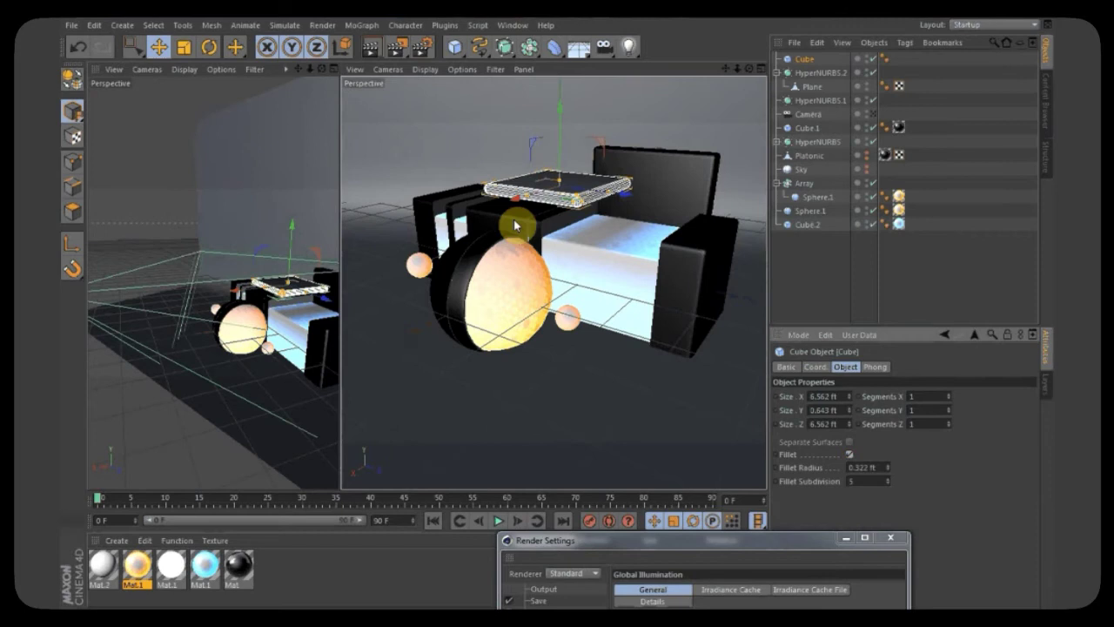
mouse_move(518, 205)
left_mouse_down()
mouse_move(445, 225)
mouse_move(540, 188)
mouse_move(517, 192)
left_mouse_up()
left_click_drag(490, 147, 494, 98)
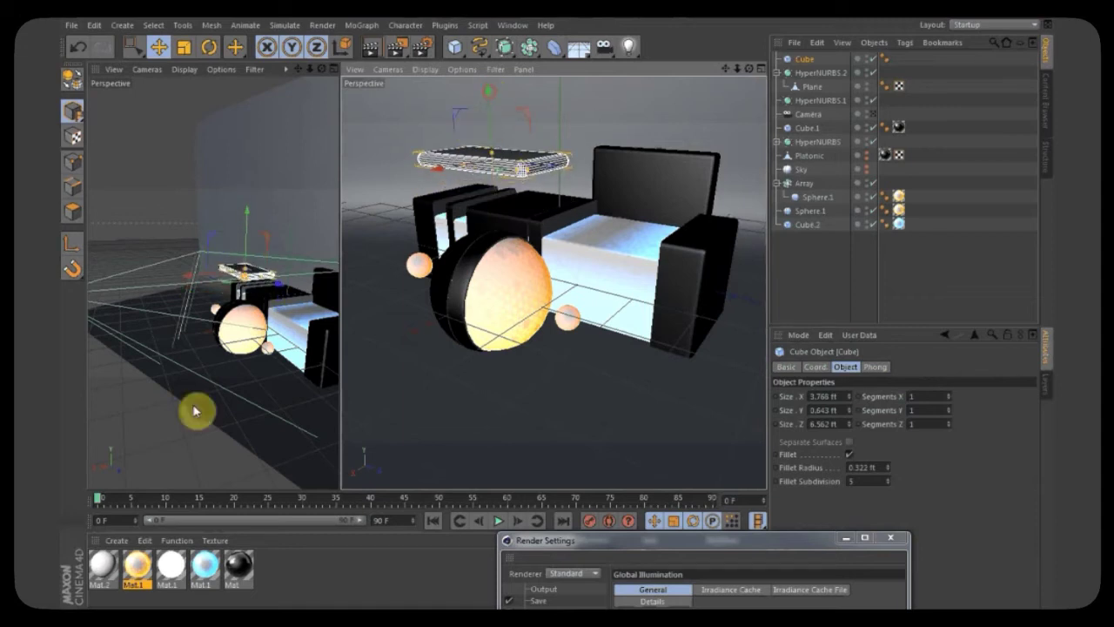
Create a new material Mat.3 with white Luminance enabled.
left_click(171, 567)
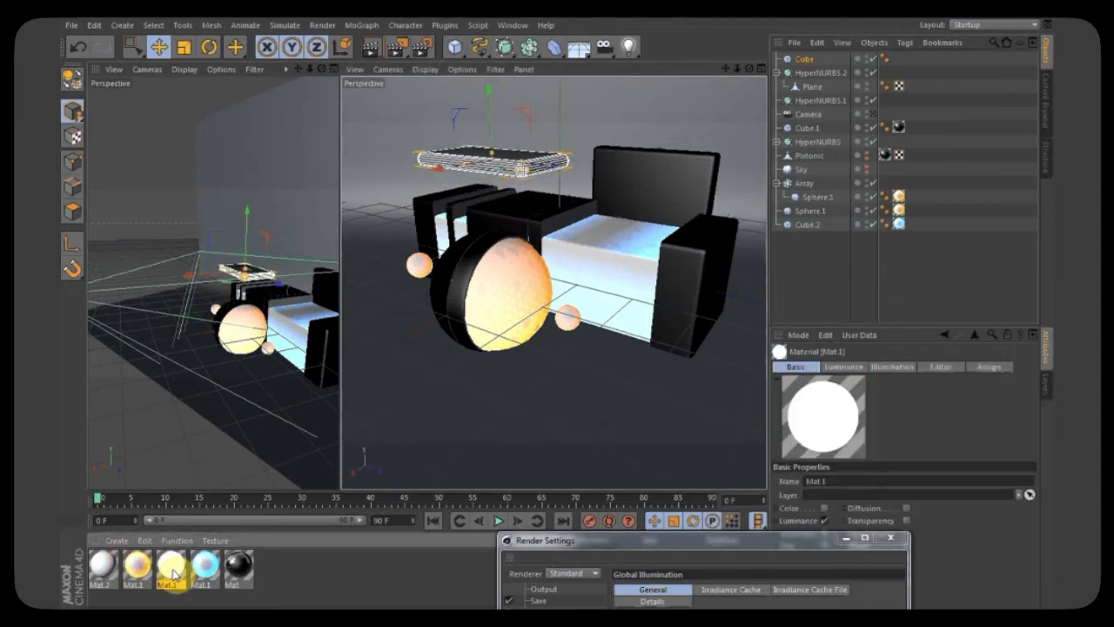
left_click(116, 541)
left_click(139, 423)
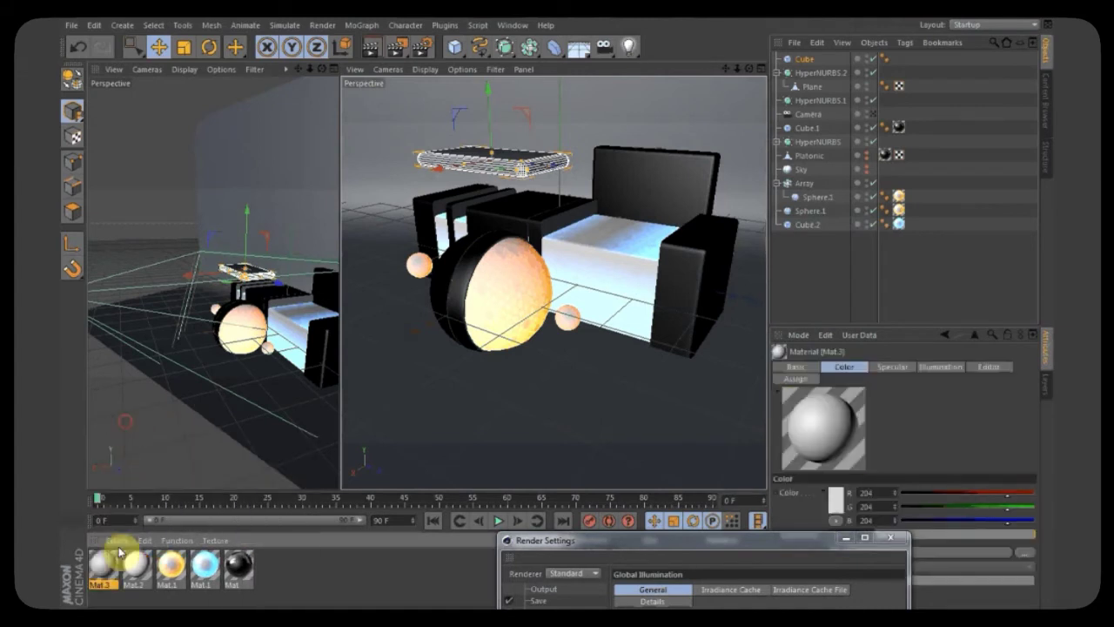
double_click(107, 568)
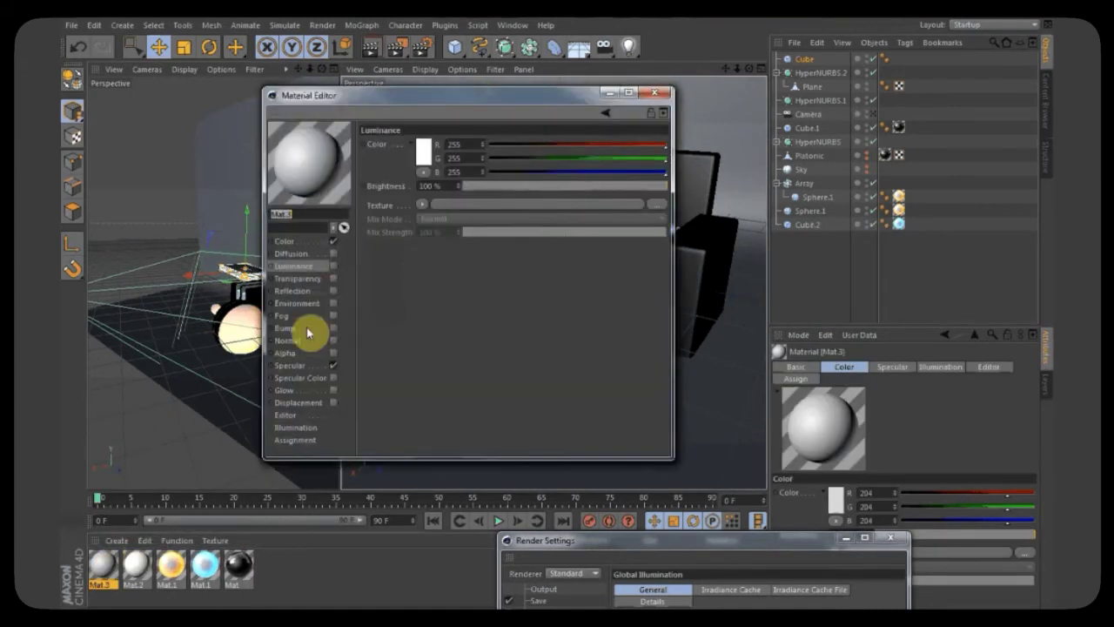
left_click(333, 266)
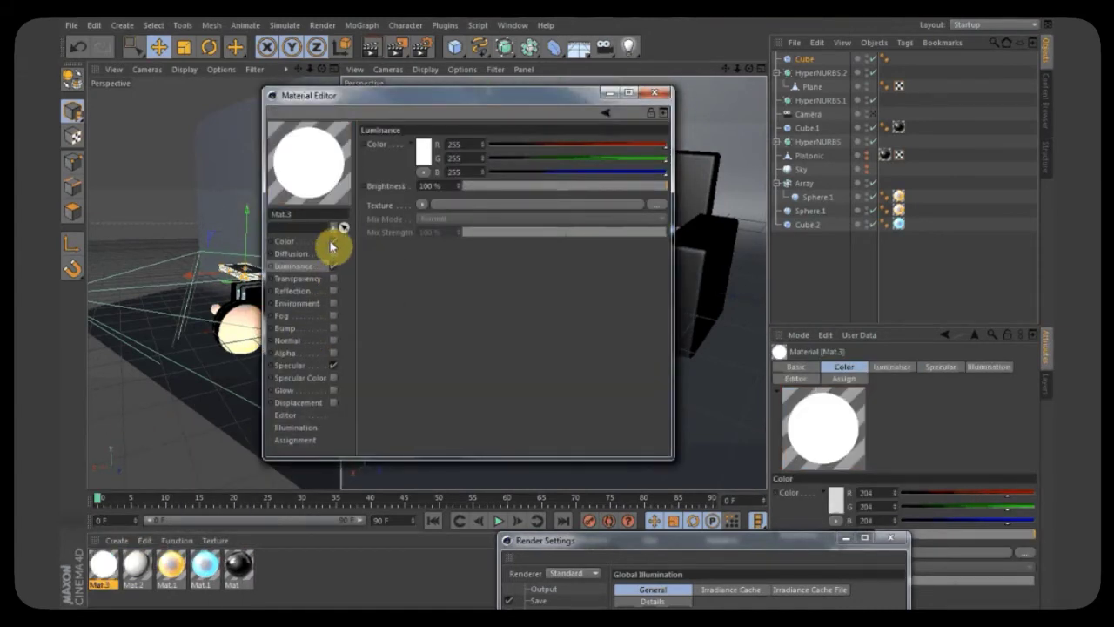
left_click(662, 93)
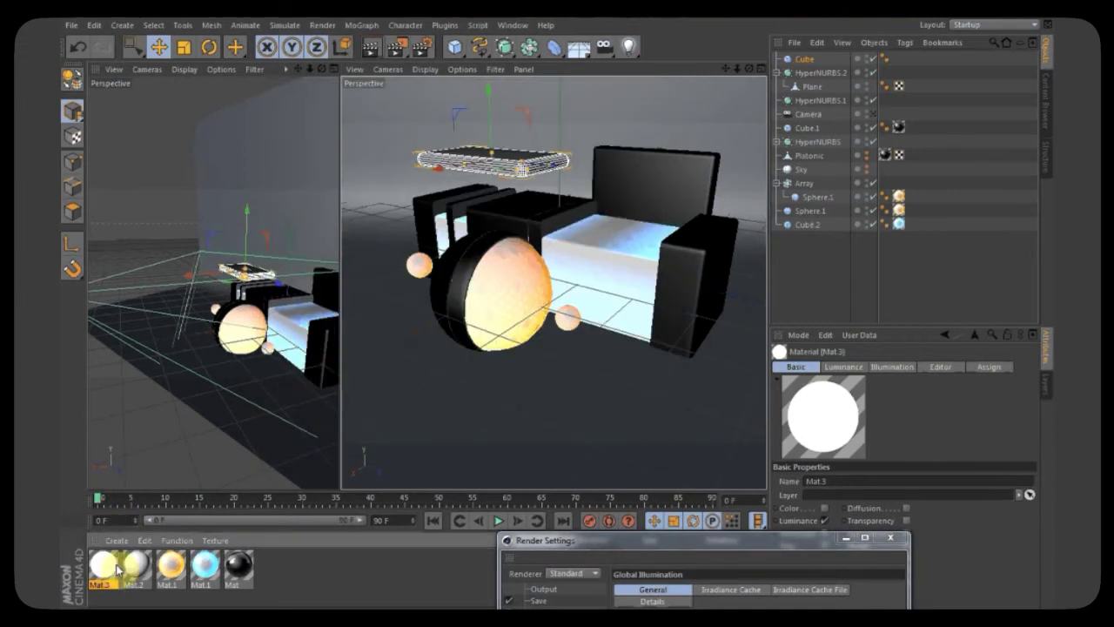
Apply Mat.3 to the slab cube and shrink its height slightly.
left_click_drag(113, 567, 809, 61)
left_click(806, 60)
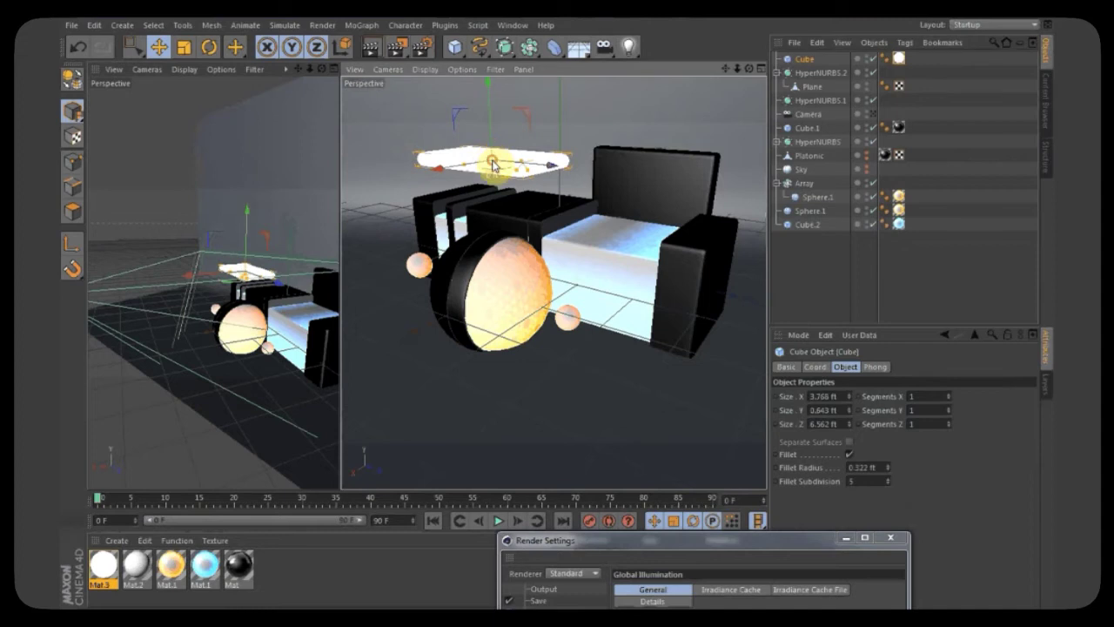
left_click(182, 47)
left_click_drag(490, 95, 490, 124)
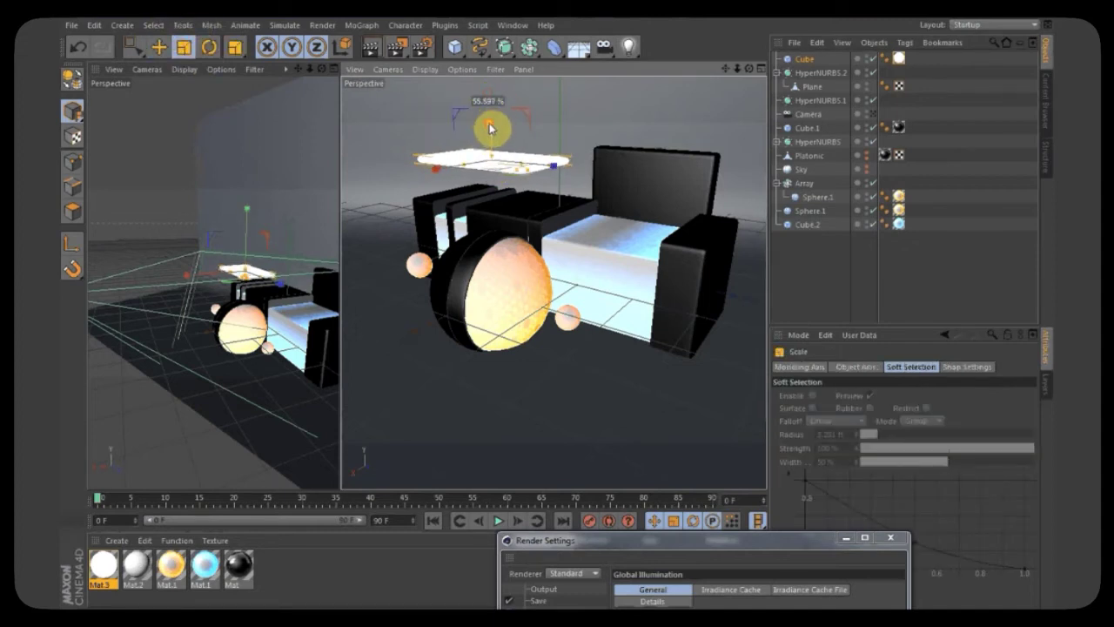
Add a MoGraph Cloner and a Null, nesting the slab cube under the Null inside the Cloner.
left_click(528, 54)
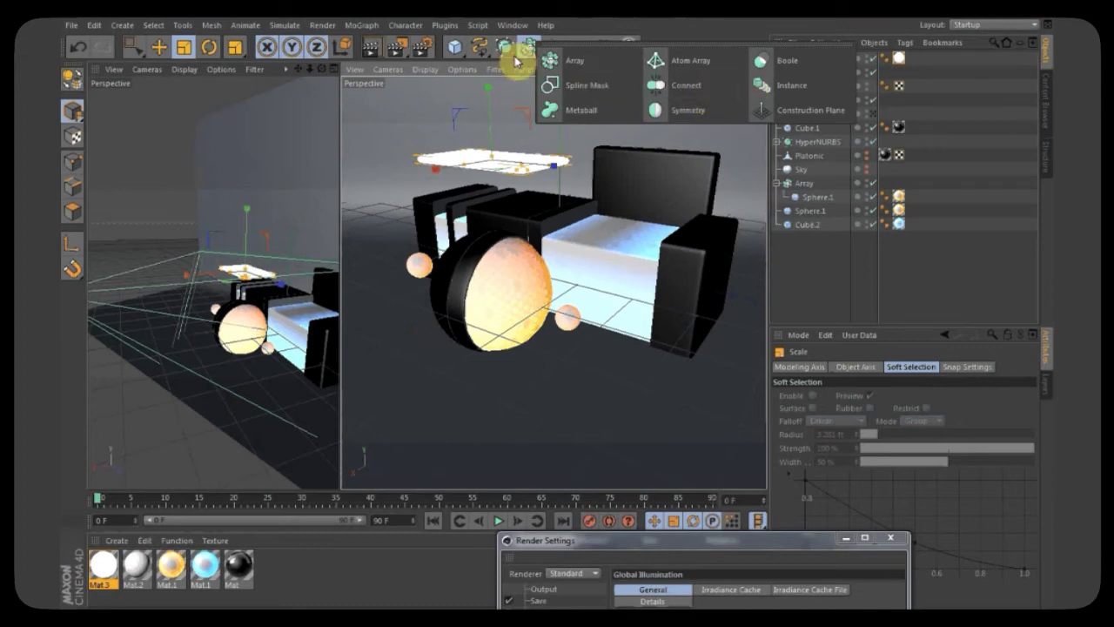
left_click(363, 28)
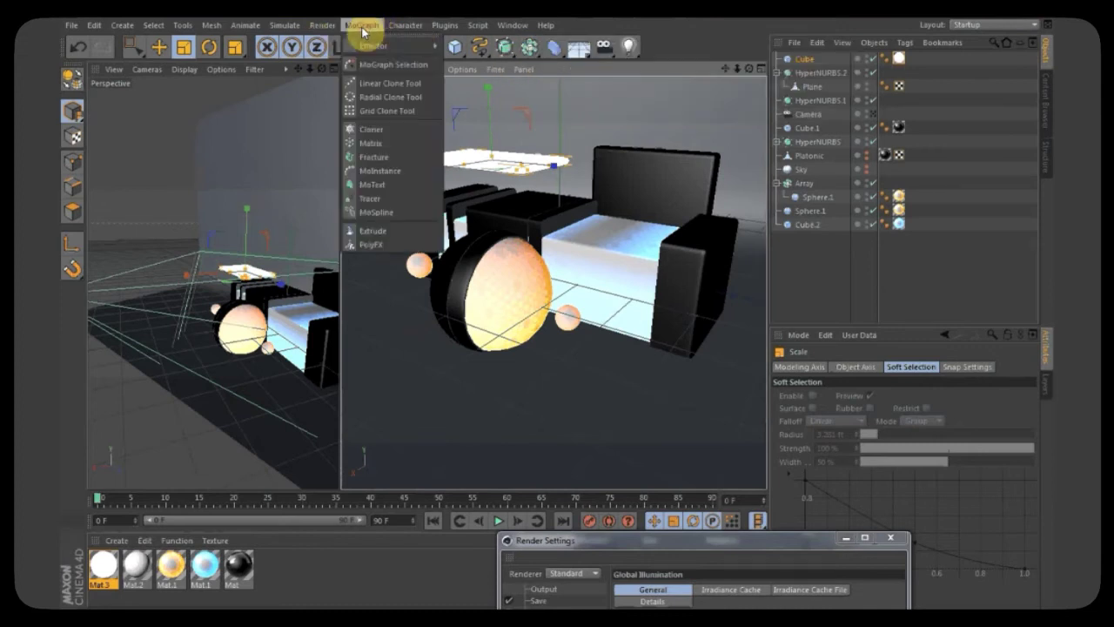
left_click(389, 131)
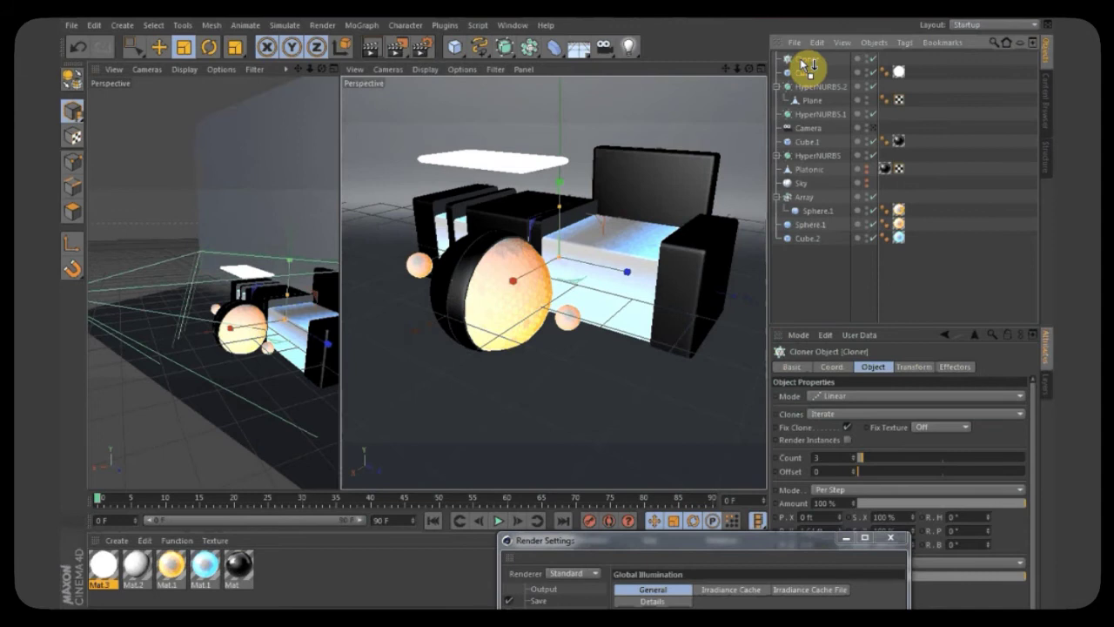
left_click(810, 74)
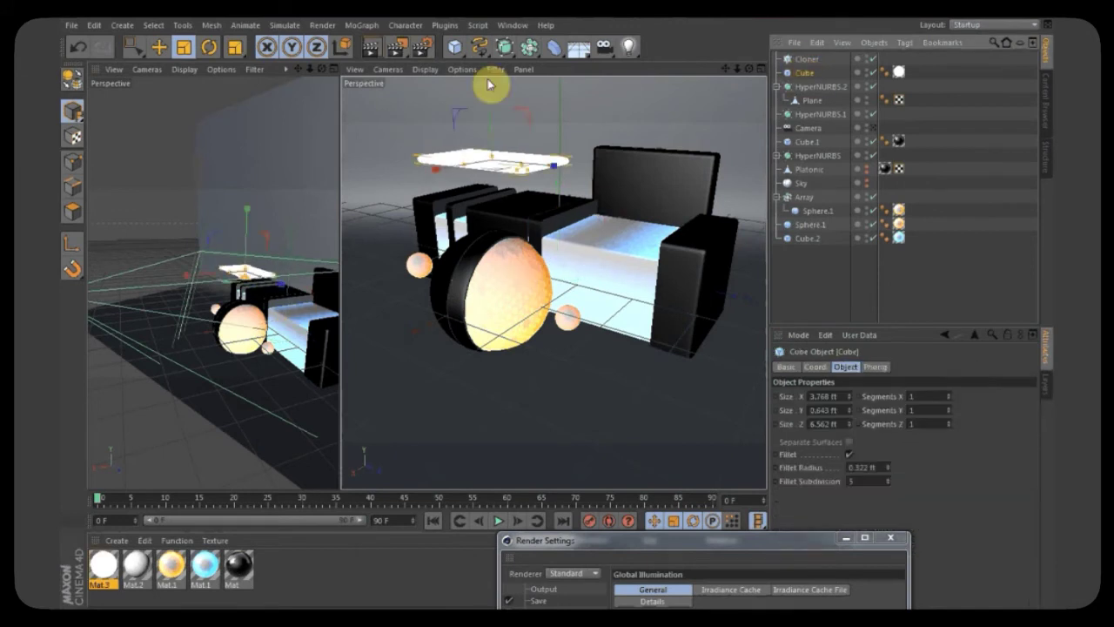
left_click(122, 25)
mouse_move(131, 46)
left_click(200, 51)
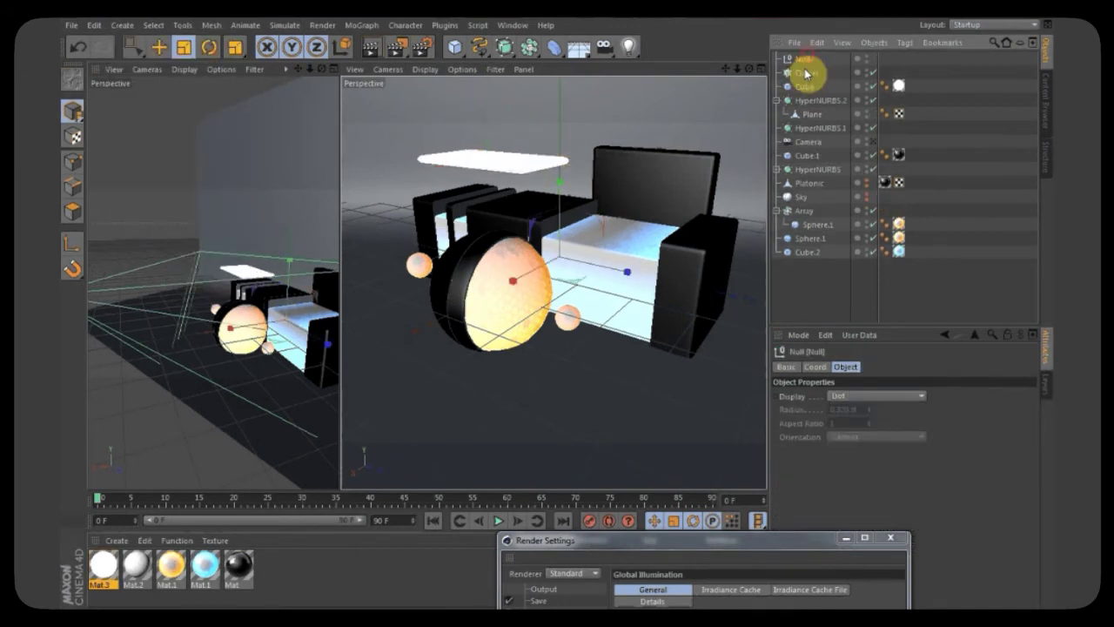
left_click_drag(814, 79, 815, 79)
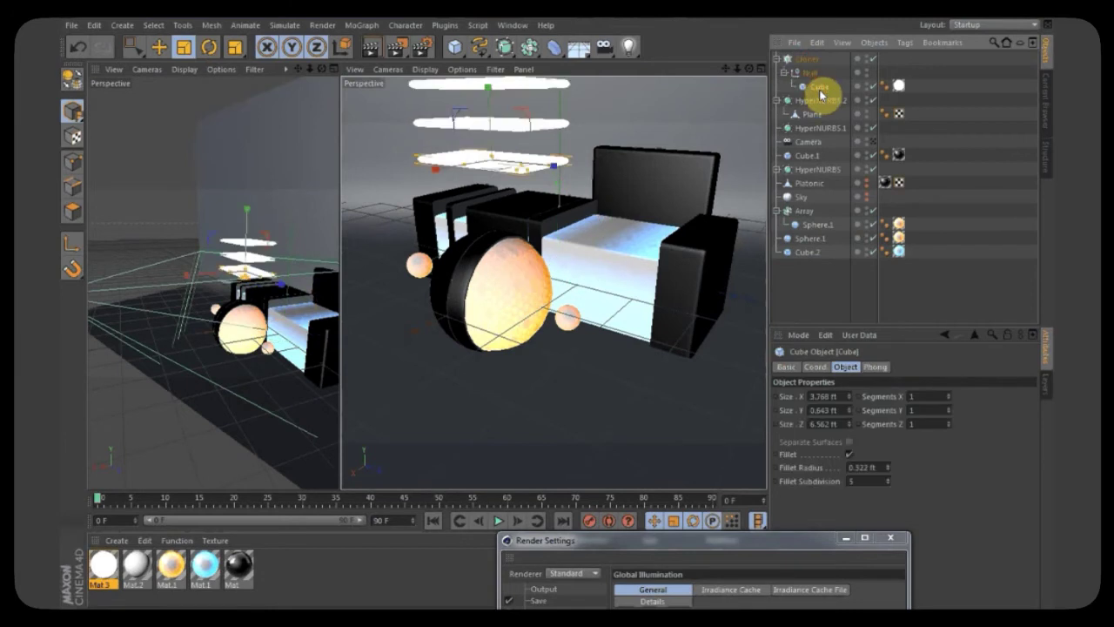
Set the Cloner to Grid Array, count 3 × 1 × 3, size 11.562 × 17.562 ft.
left_click(806, 59)
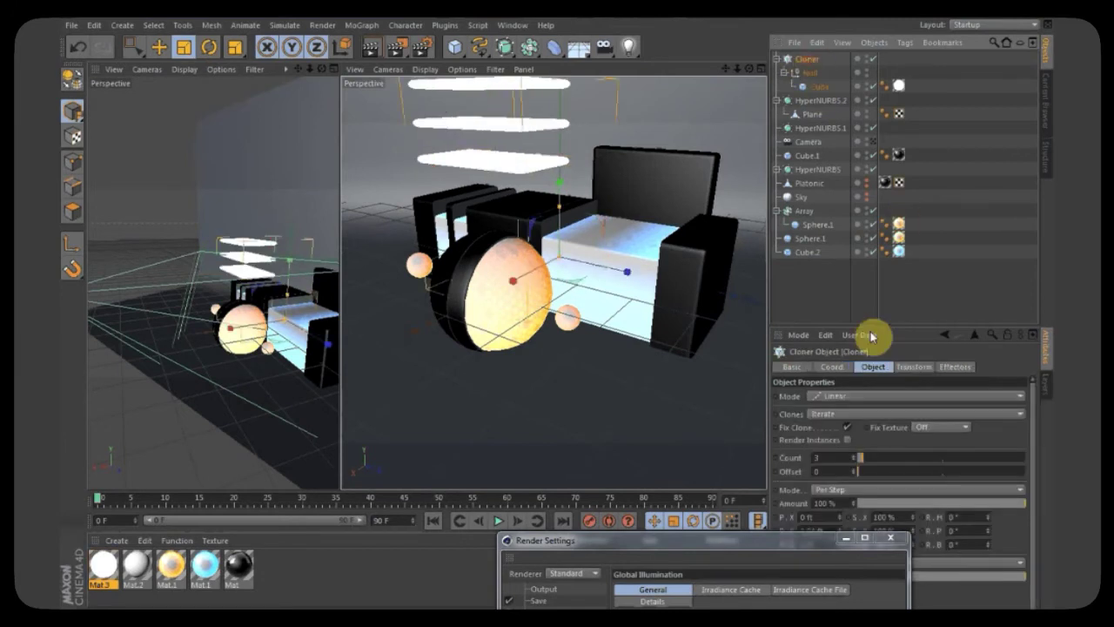
left_click(890, 396)
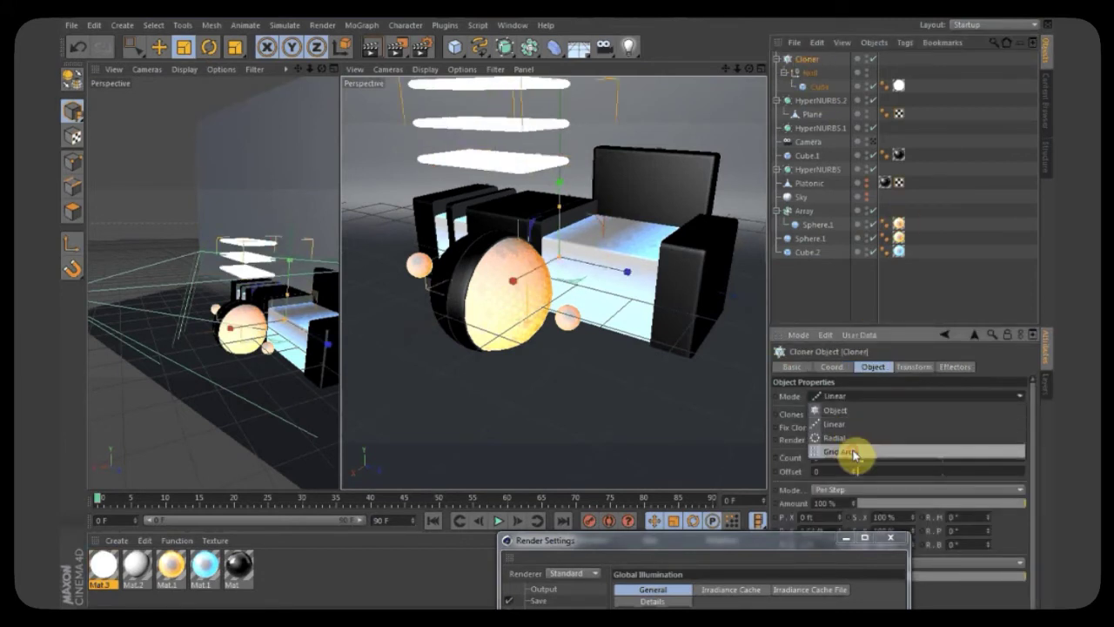
left_click(851, 452)
left_click_drag(783, 532, 814, 555)
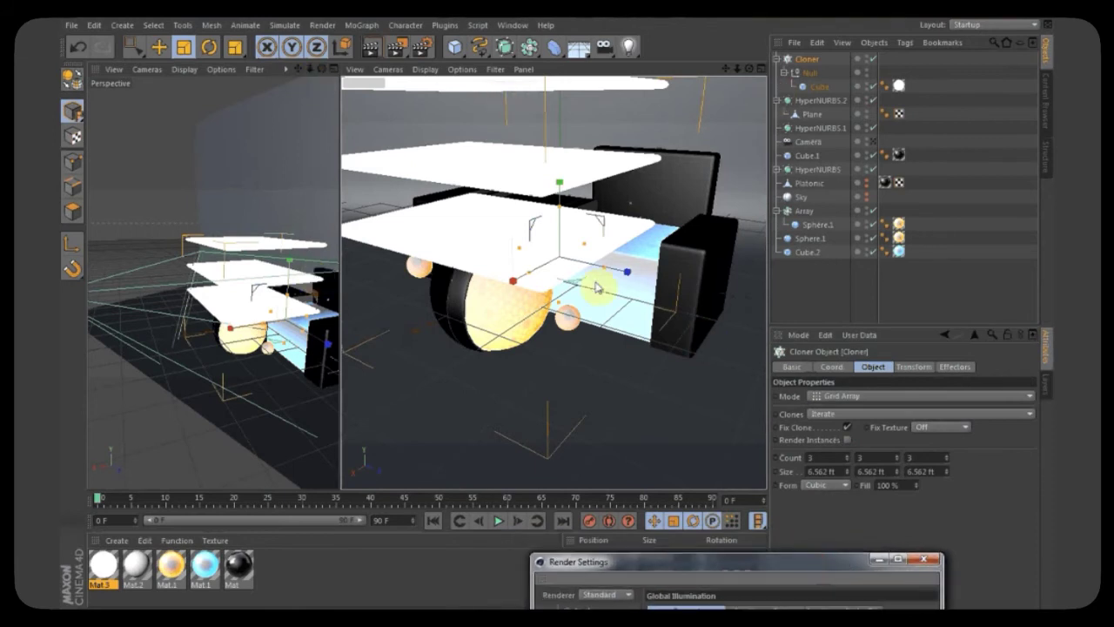
left_click(871, 457)
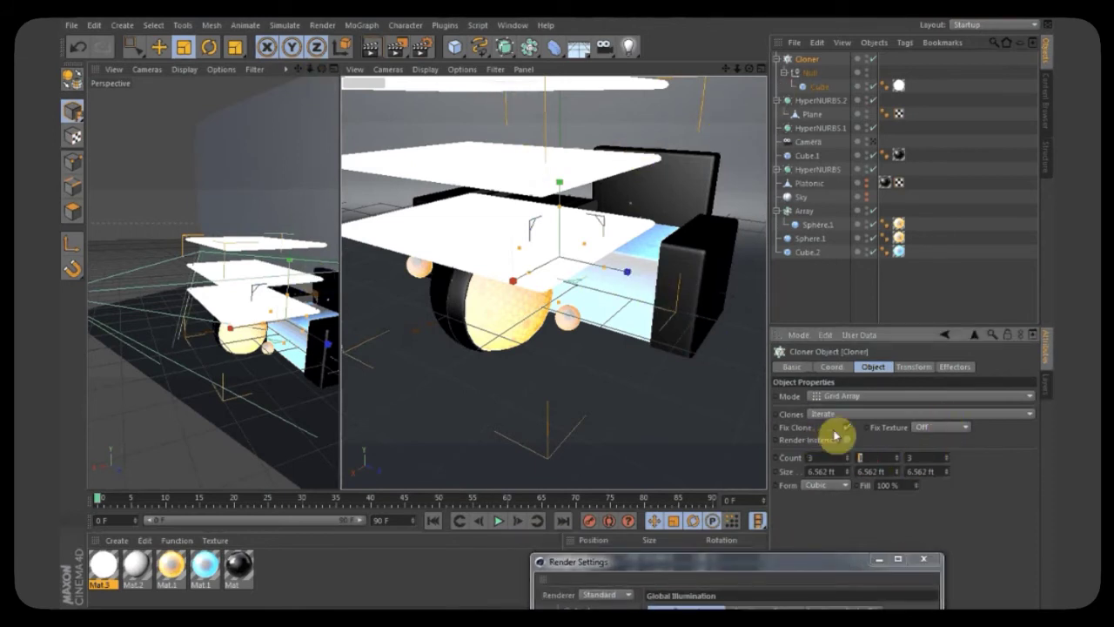
type("1")
key("Return")
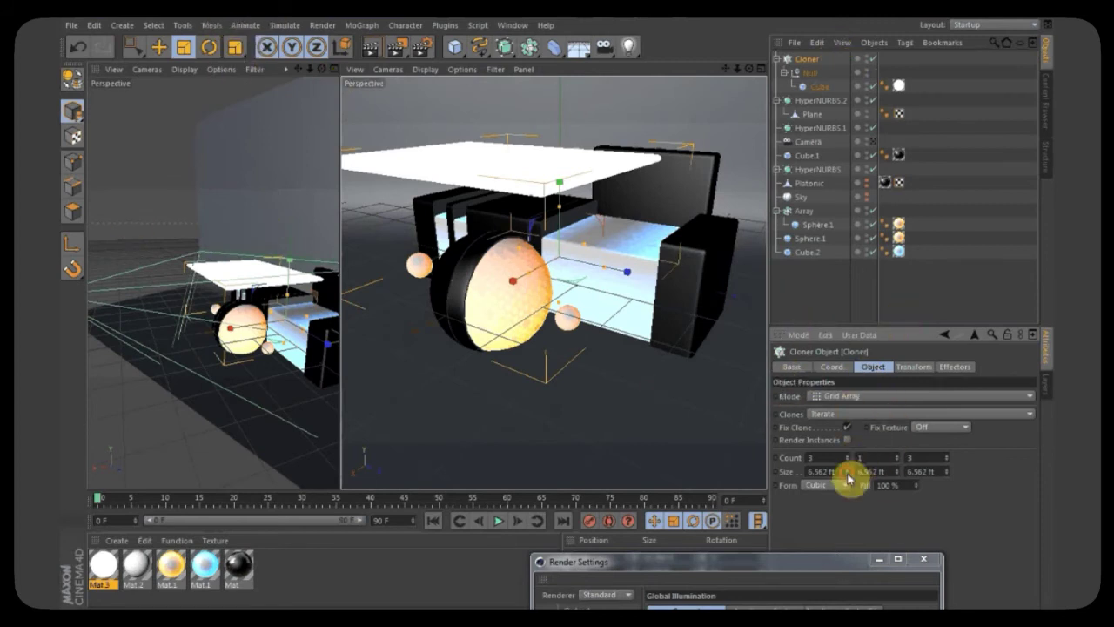
left_click_drag(848, 477, 848, 477)
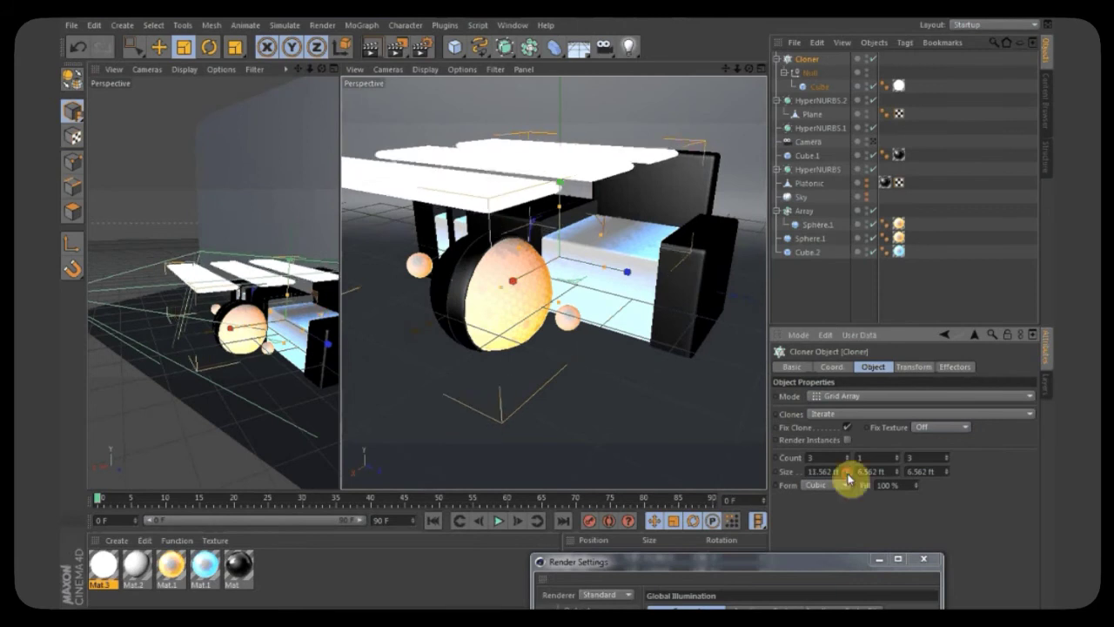
left_click_drag(947, 471, 947, 471)
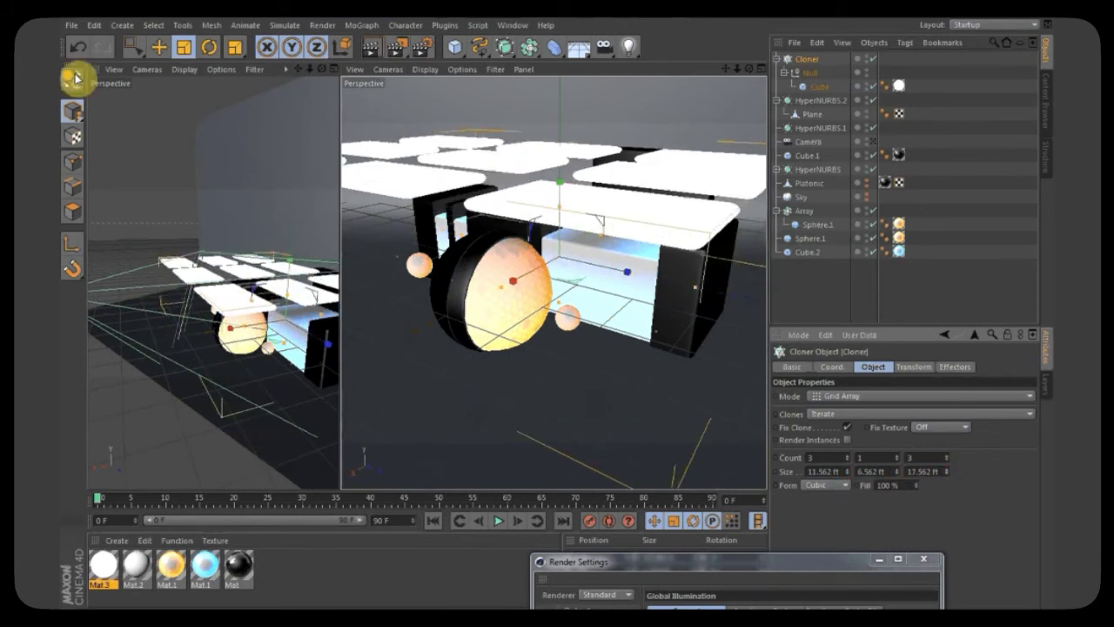
Lift the Cloner panel grid about 5 ft higher, then render the perspective view.
left_click(810, 72)
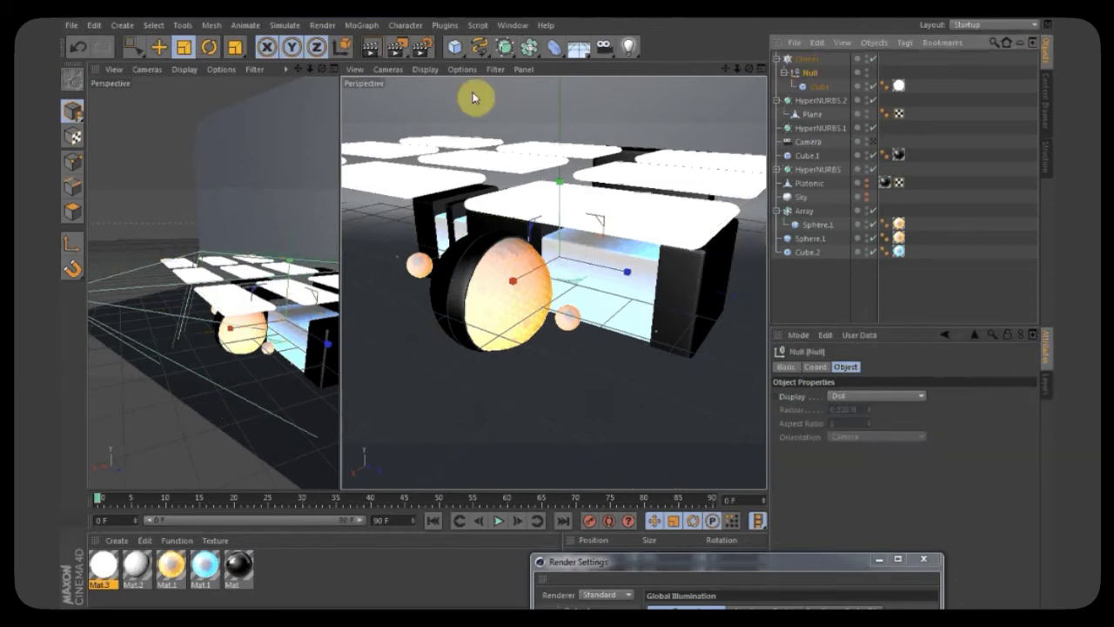
left_click(158, 46)
left_click(806, 59)
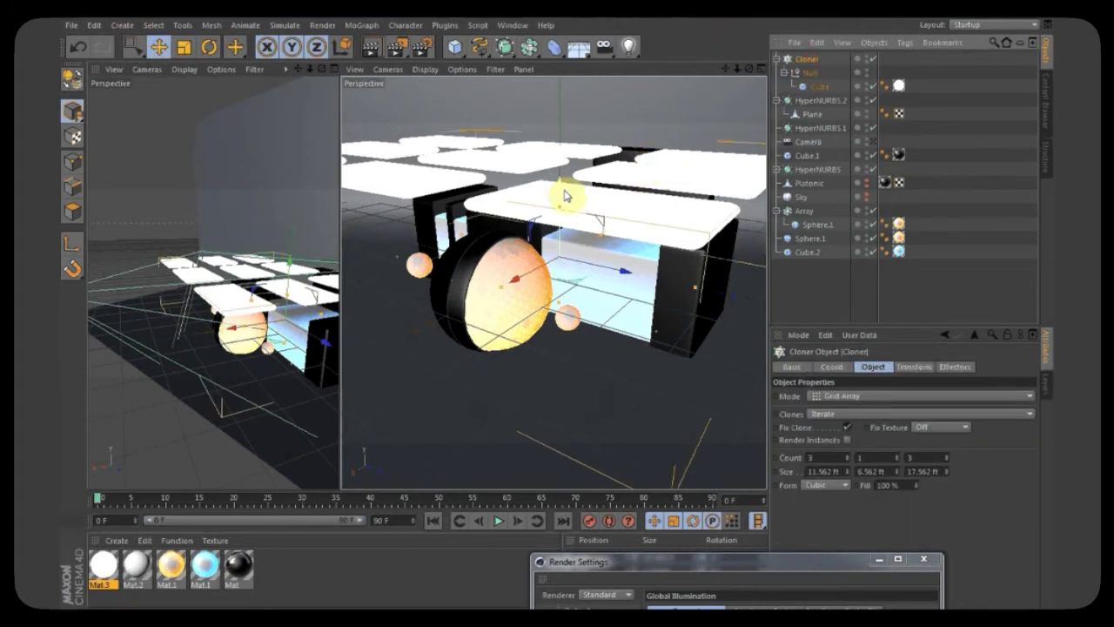
left_click_drag(562, 195, 559, 102)
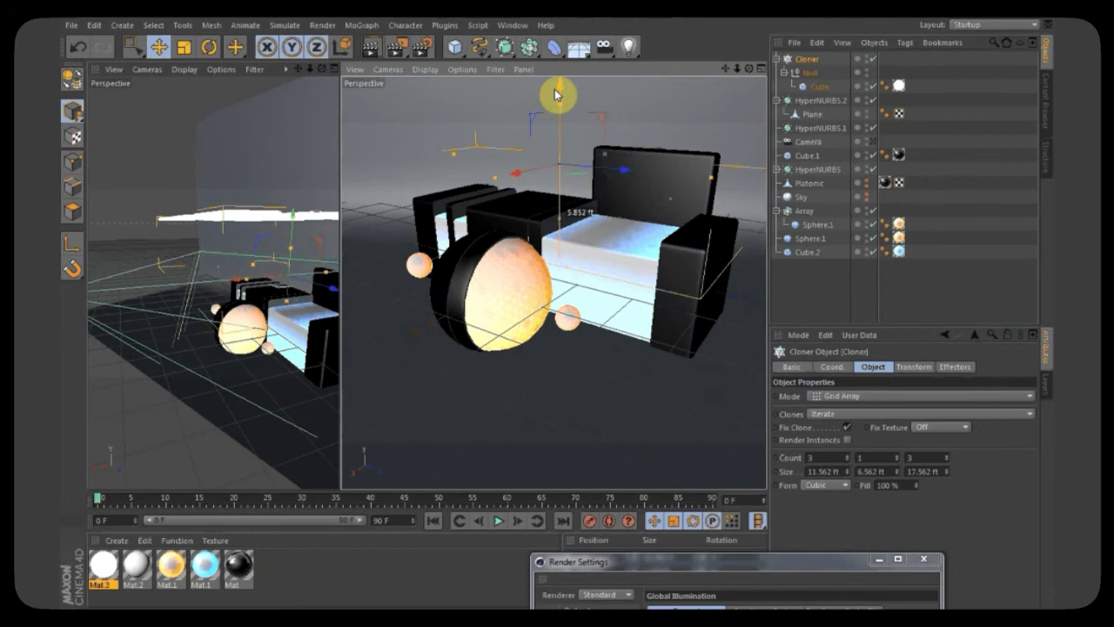
left_click(945, 136)
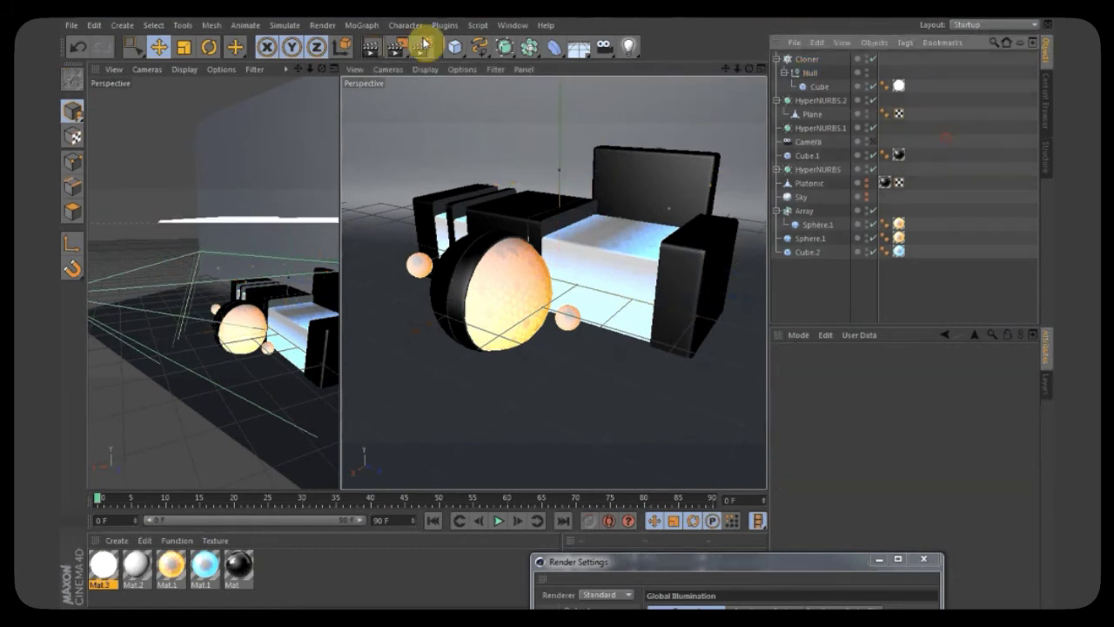
left_click(373, 50)
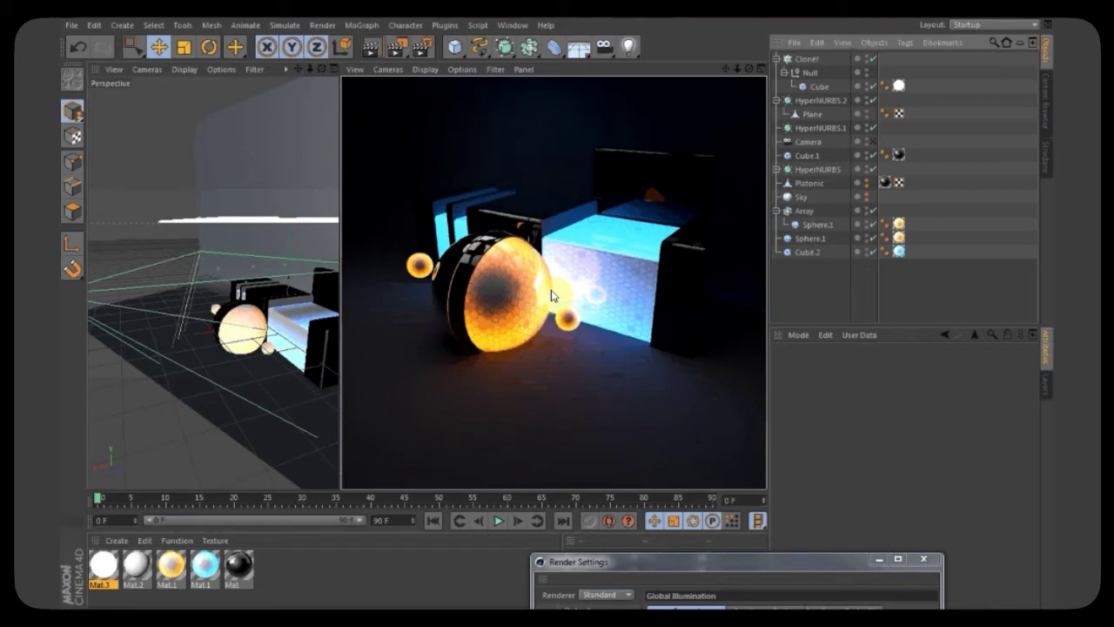
Scale the panel Cube under the Null to about 197%.
left_click(814, 73)
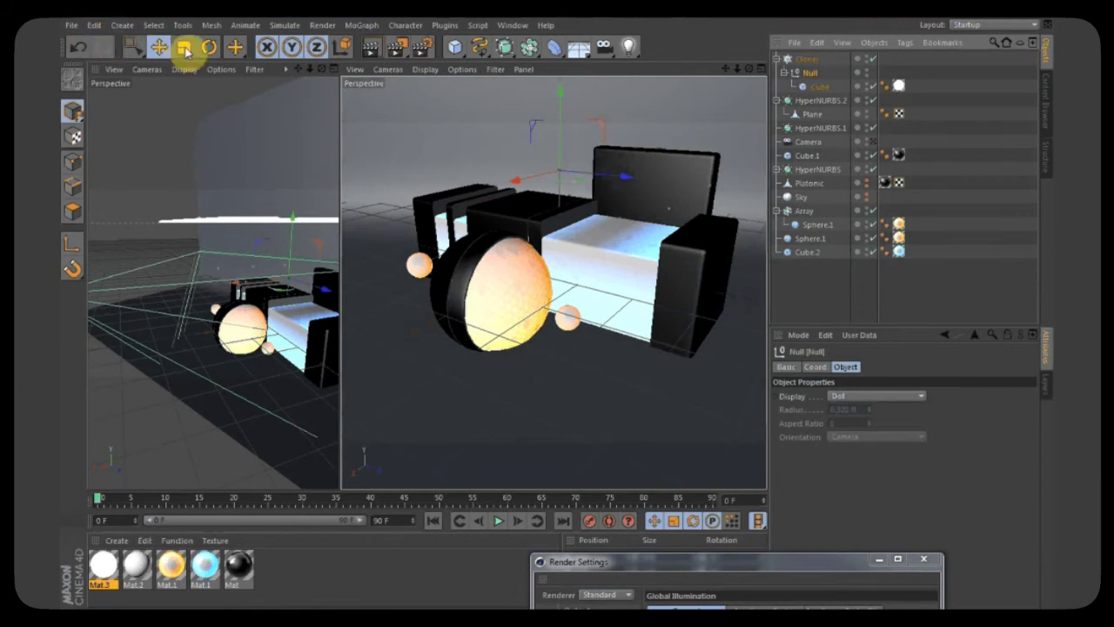
left_click(183, 46)
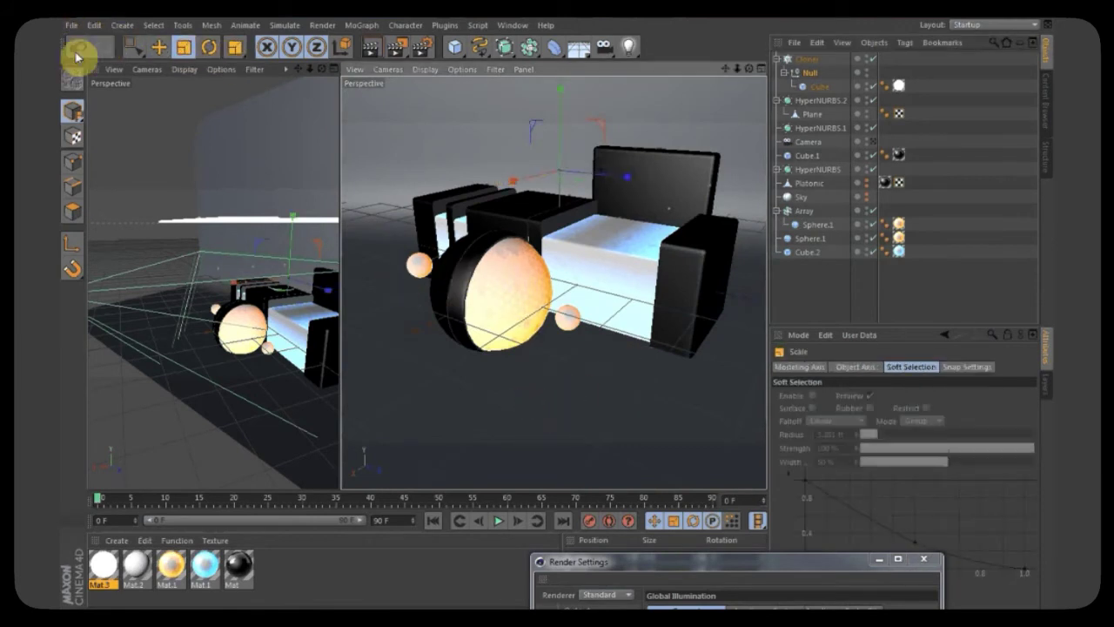
left_click(77, 47)
left_click(822, 87)
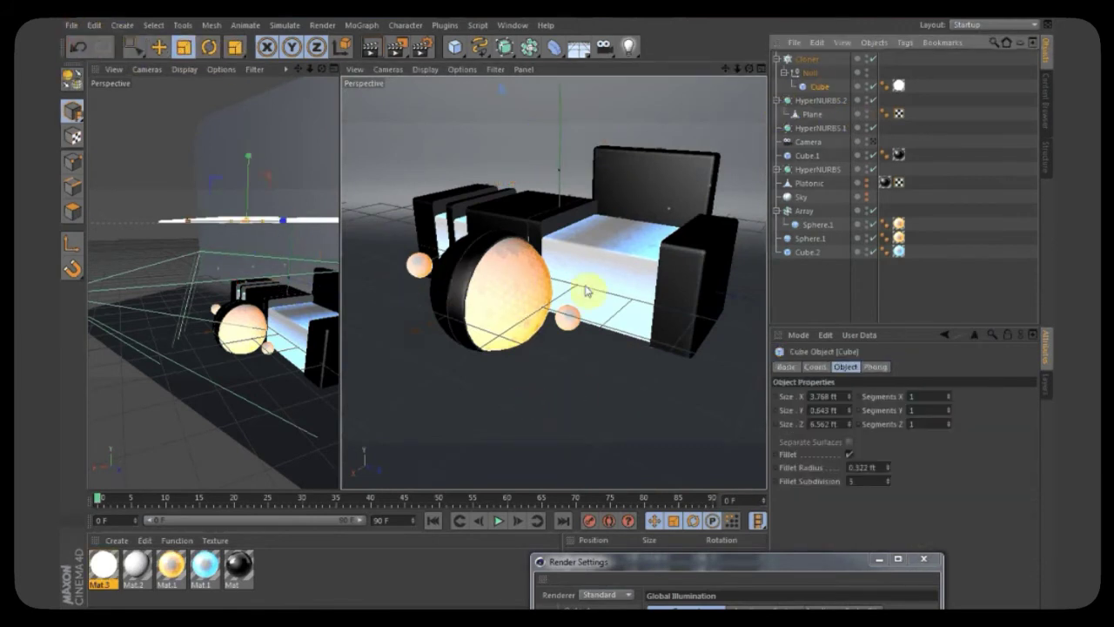
left_click_drag(594, 292, 766, 299)
Set the Cloner grid Size X to 21.562 ft and Size Z to 30.562 ft.
left_click(814, 59)
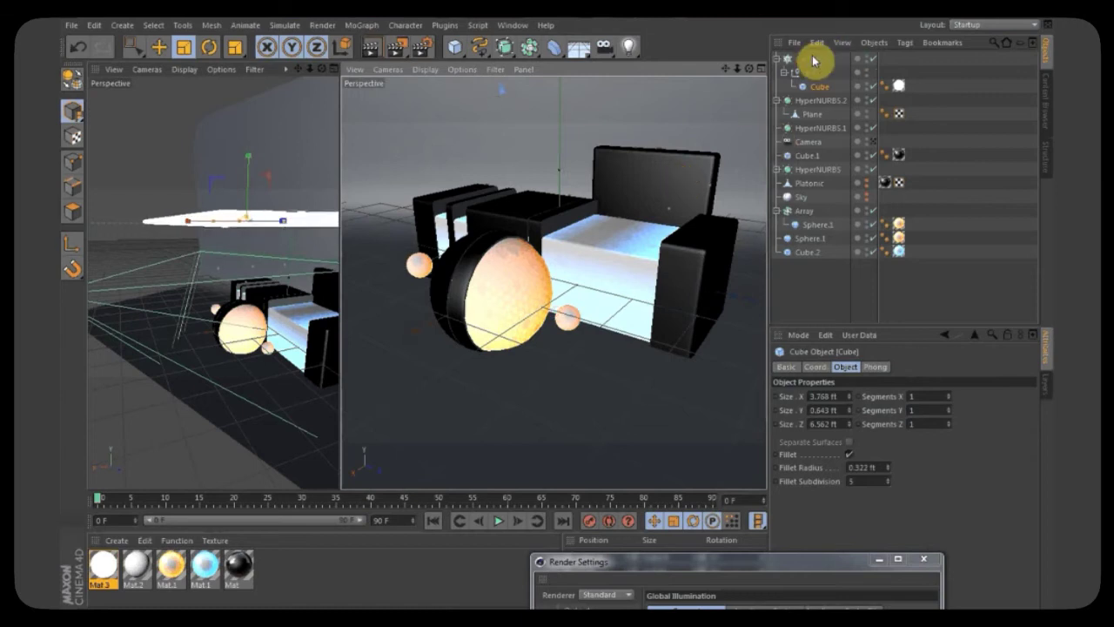
left_click_drag(846, 474, 848, 463)
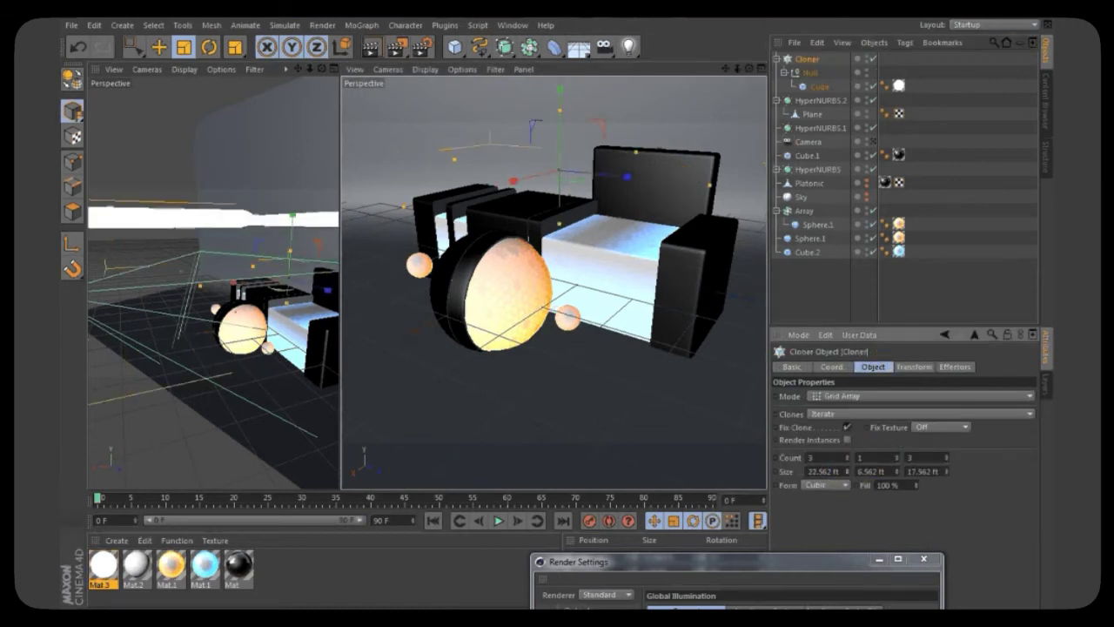
left_click_drag(321, 70, 383, 200)
mouse_move(947, 459)
left_mouse_down()
mouse_move(947, 431)
mouse_move(947, 462)
mouse_move(933, 471)
mouse_move(947, 453)
left_mouse_up()
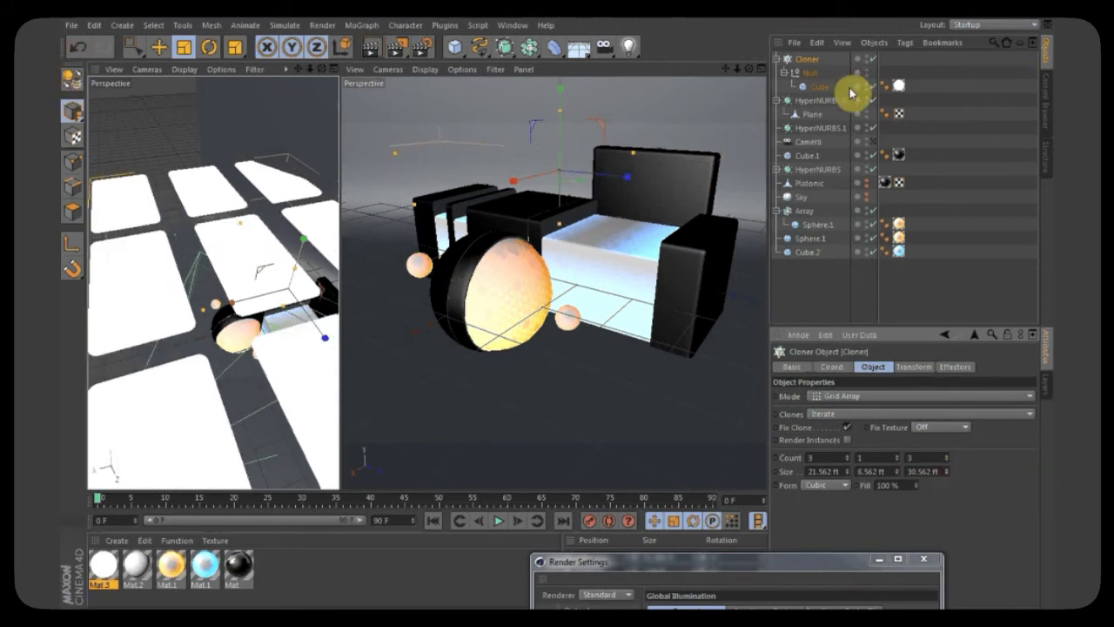
left_click(809, 141)
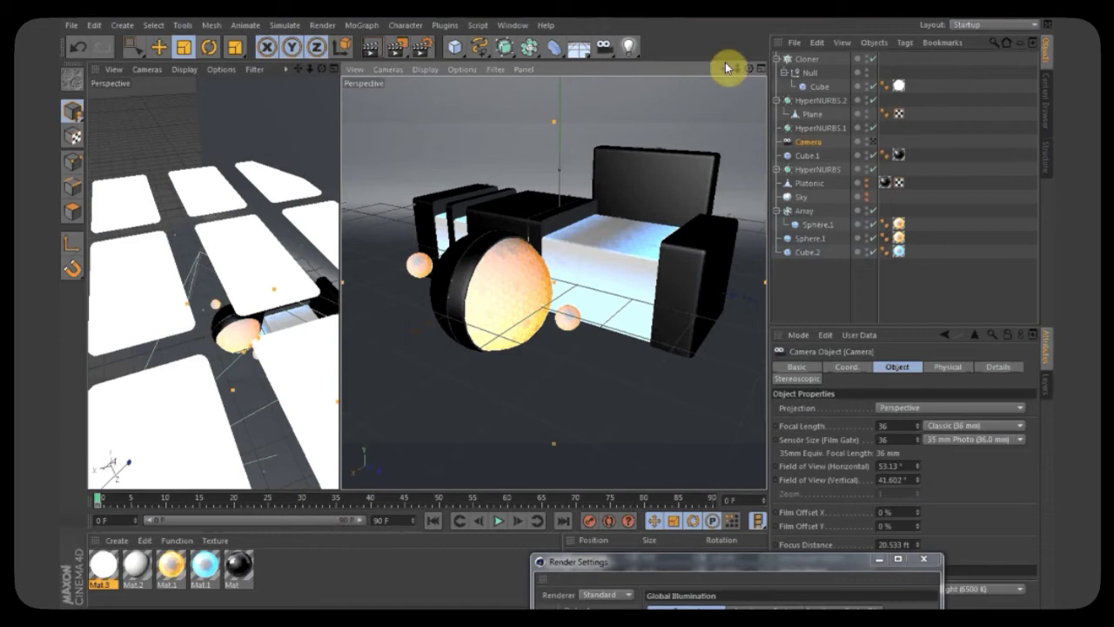
mouse_move(725, 68)
left_mouse_down()
mouse_move(757, 96)
mouse_move(705, 74)
left_mouse_up()
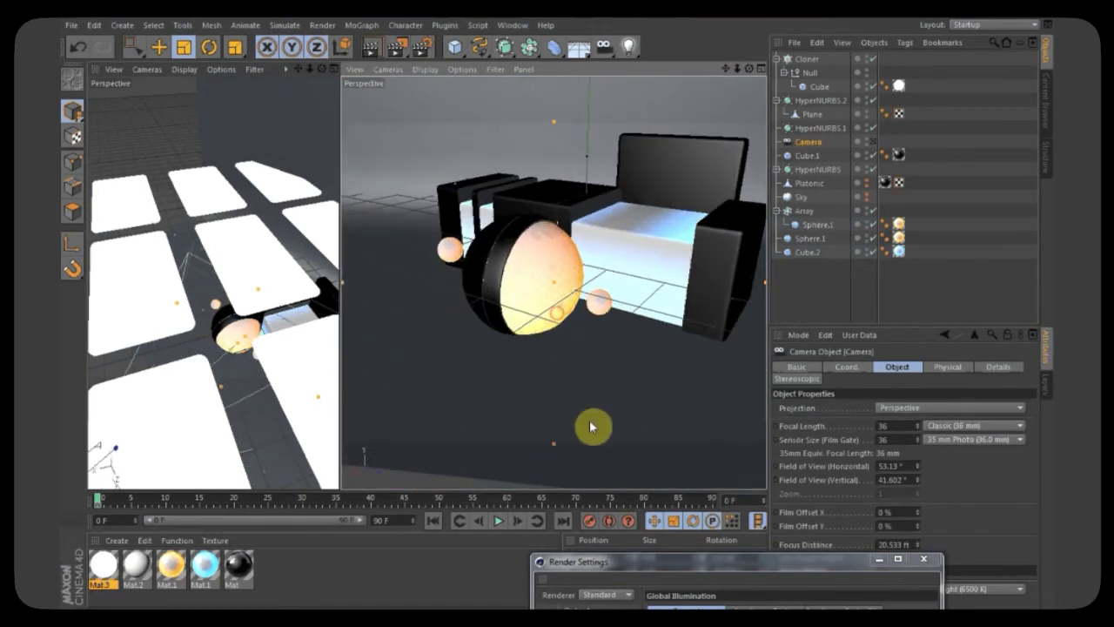
left_click(497, 521)
left_click(498, 521)
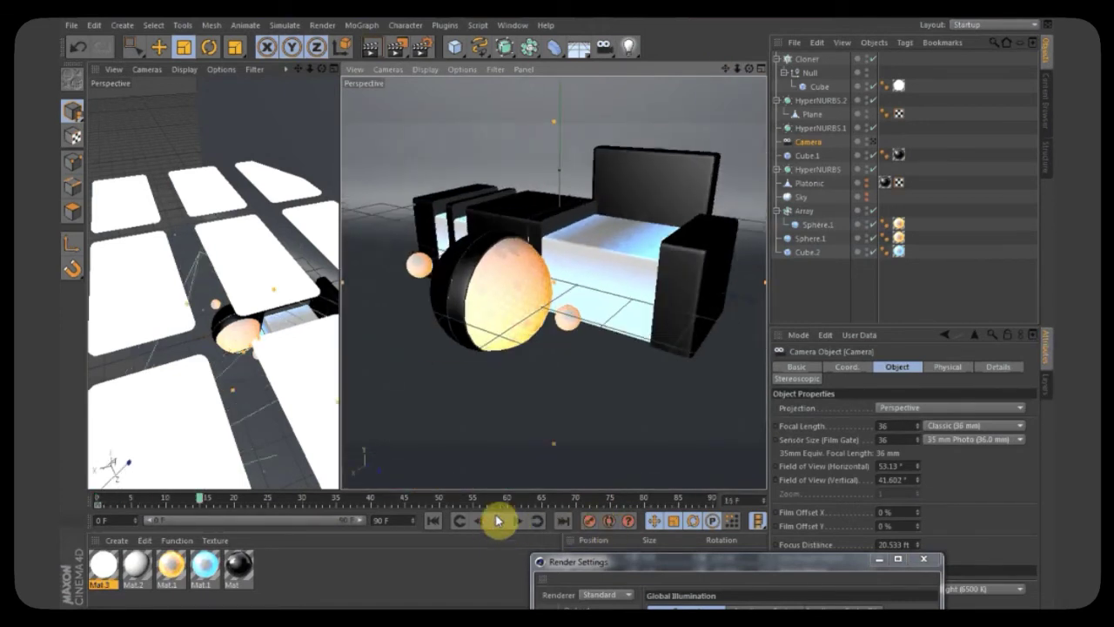
left_click(435, 521)
left_click(807, 58)
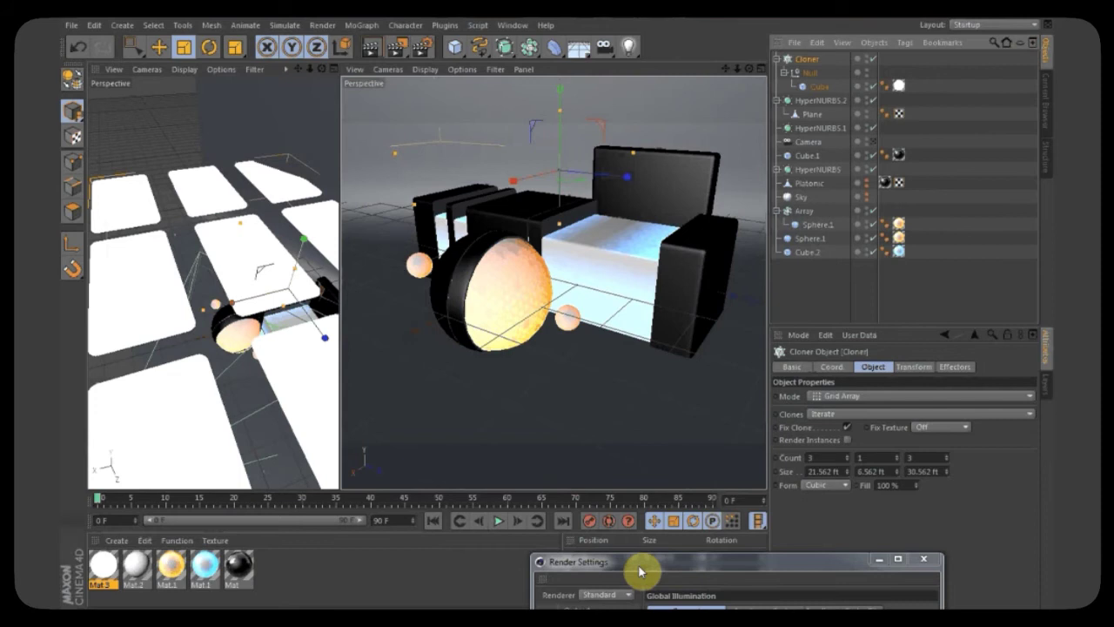
Set irradiance cache Stochastic Samples and Record Density to Low, Smoothing and Oversampling to Minimal.
left_click_drag(640, 571, 654, 179)
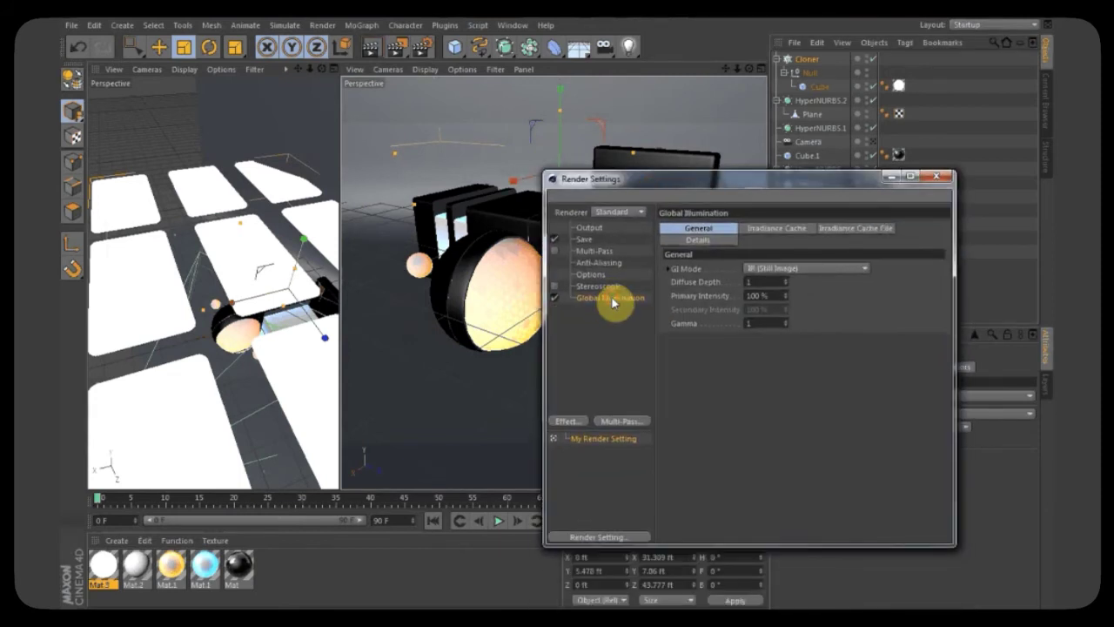
left_click(766, 233)
left_click(793, 269)
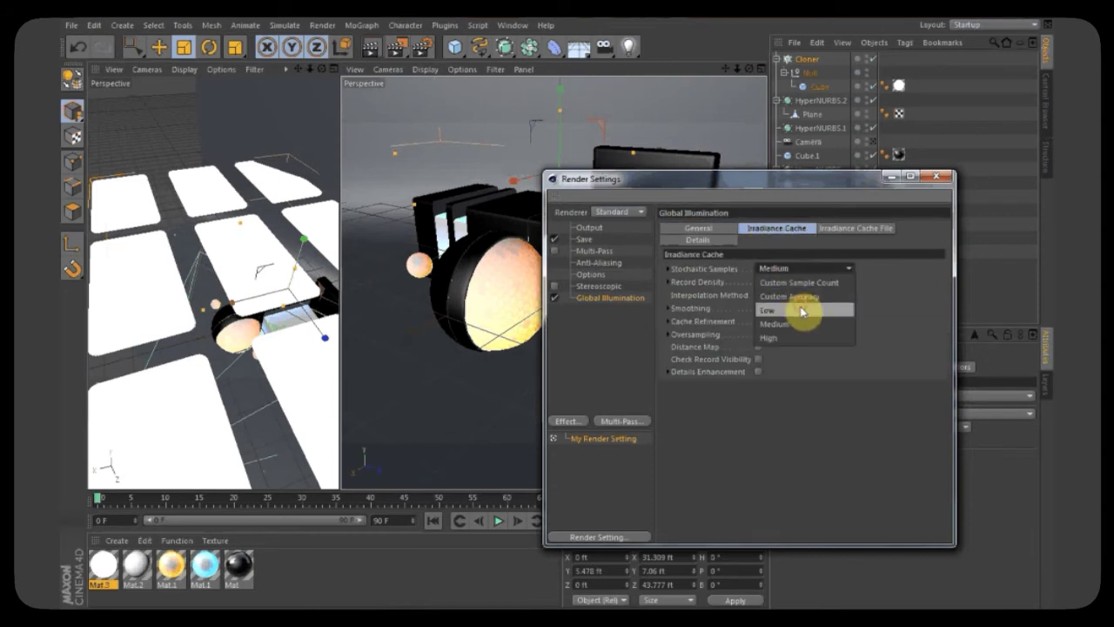
left_click(802, 312)
left_click(803, 282)
left_click(805, 318)
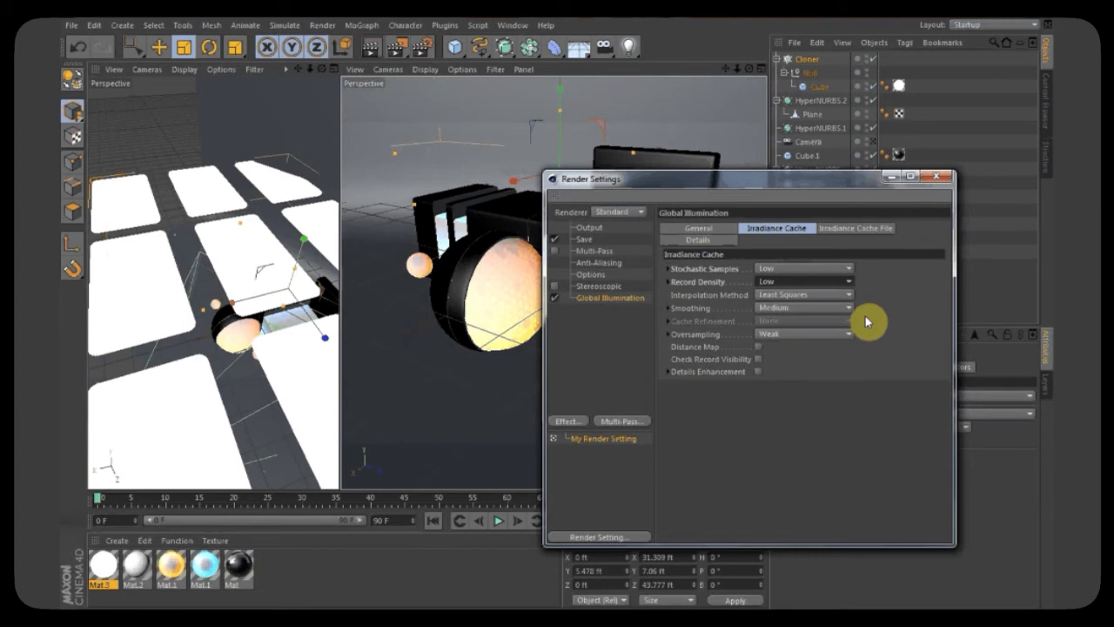
left_click(797, 307)
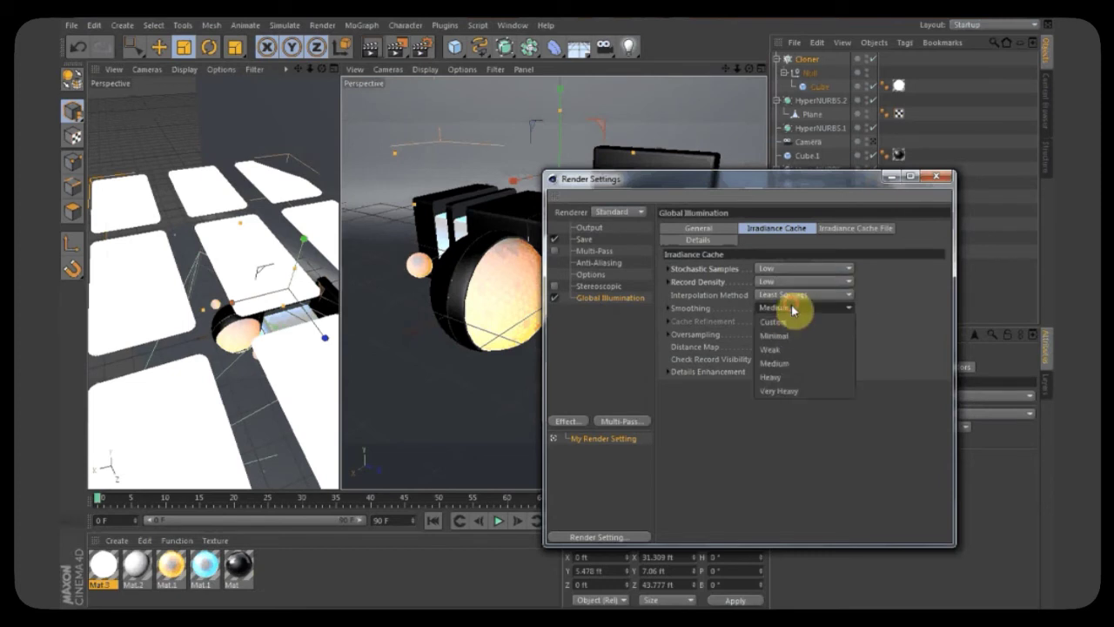
left_click(804, 345)
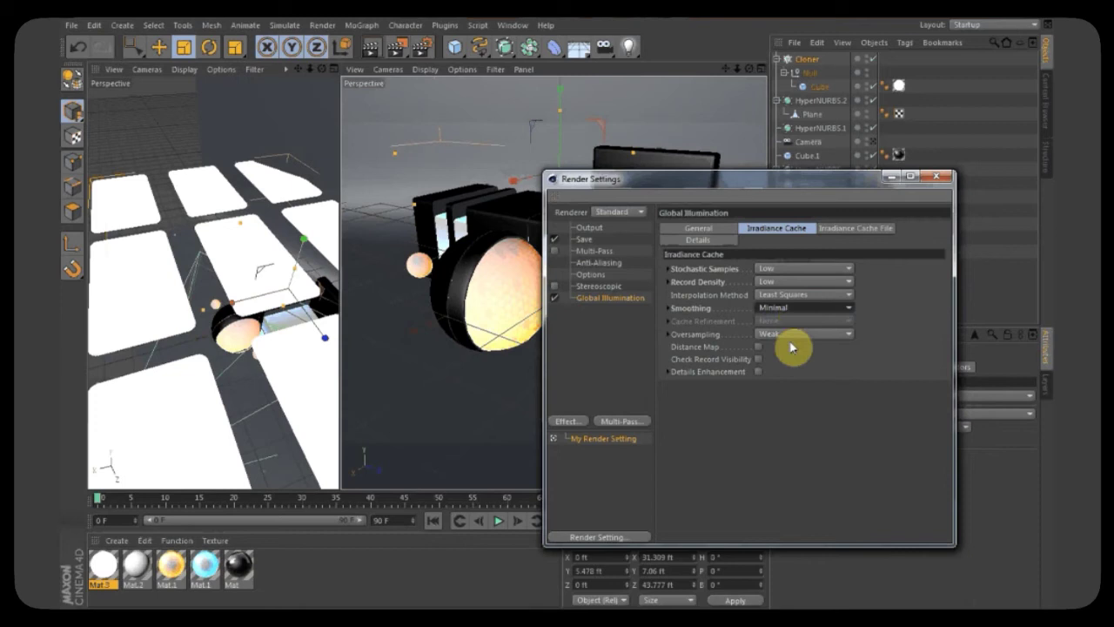
left_click(794, 334)
left_click(794, 381)
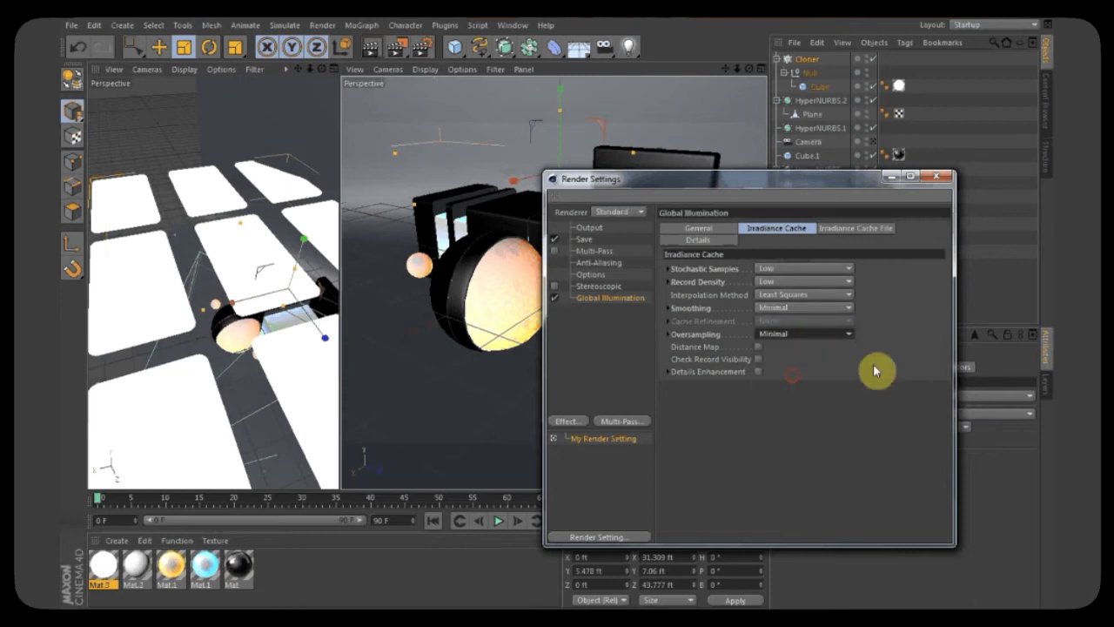
left_click(936, 176)
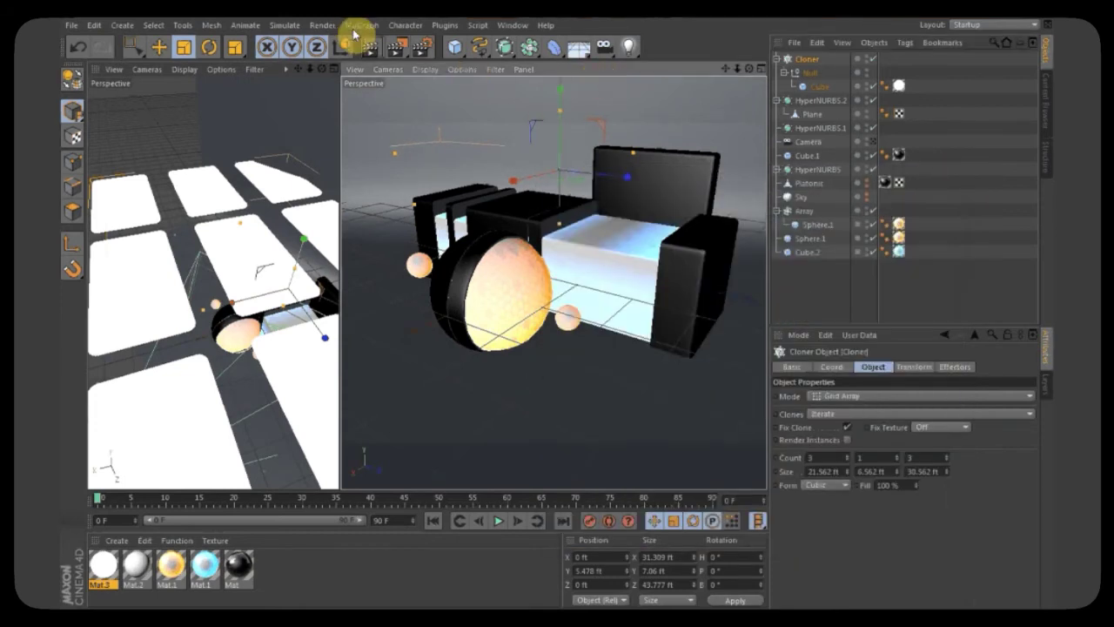
Render the Perspective view with the lighter global illumination settings.
left_click(376, 52)
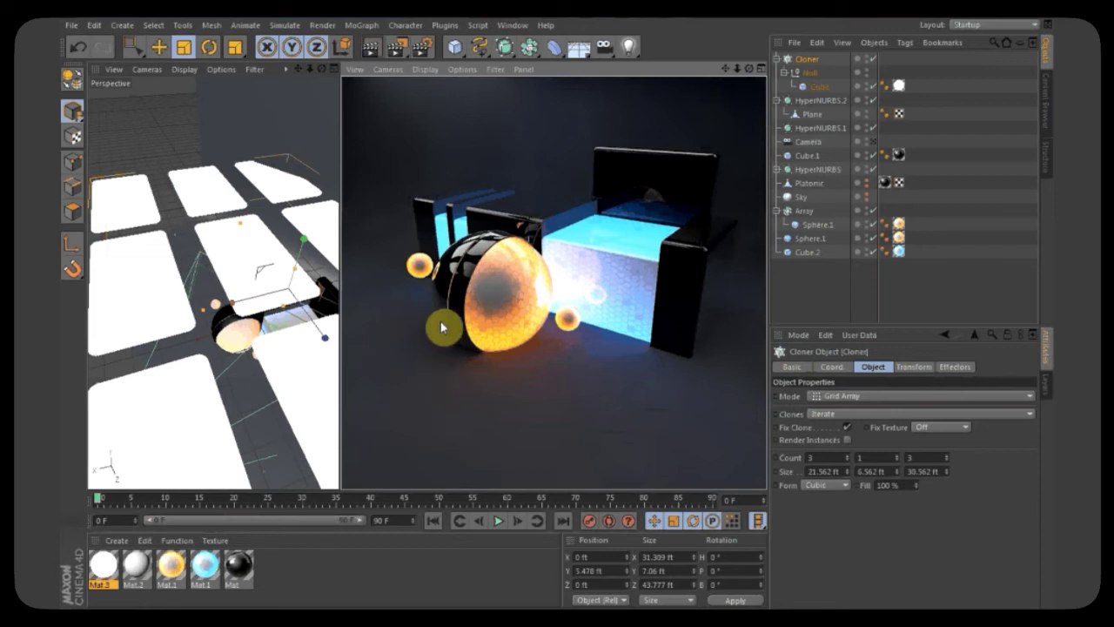
Set Mat.3 luminance brightness to 200% and render a test image.
double_click(106, 564)
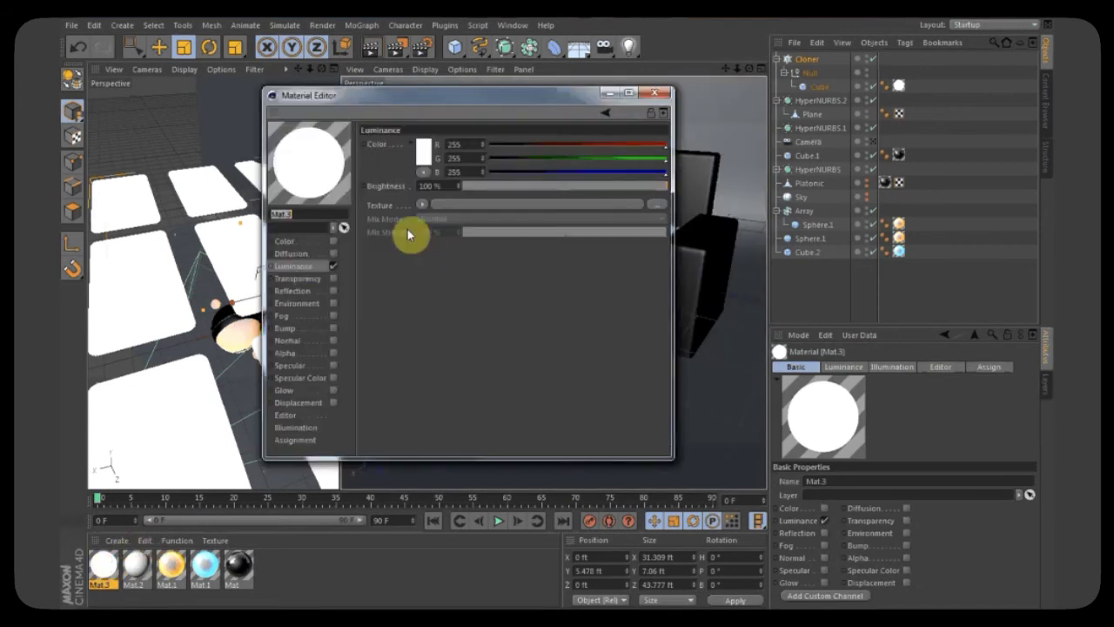
left_click_drag(462, 97, 745, 245)
left_click(709, 331)
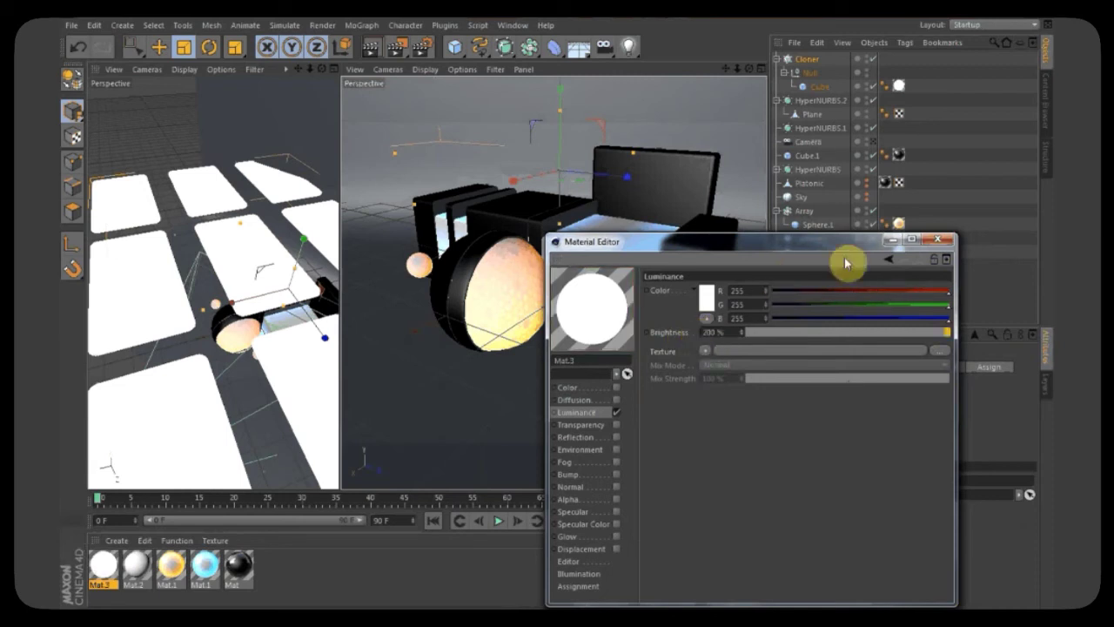
left_click(938, 239)
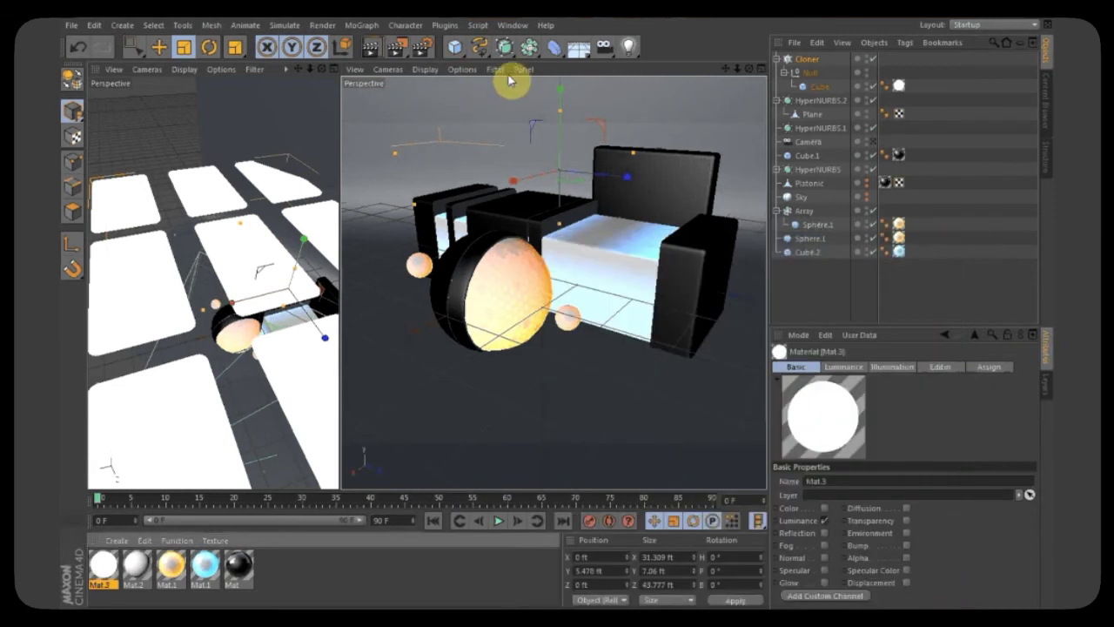
left_click(378, 47)
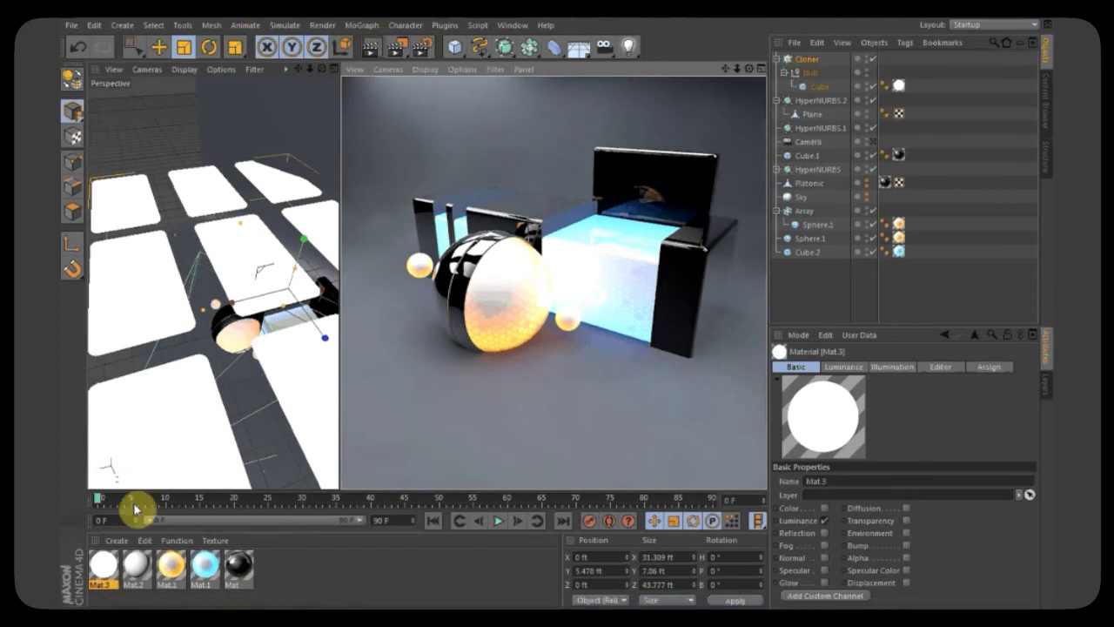
Change Mat.3 luminance brightness to 150% and render again.
double_click(106, 567)
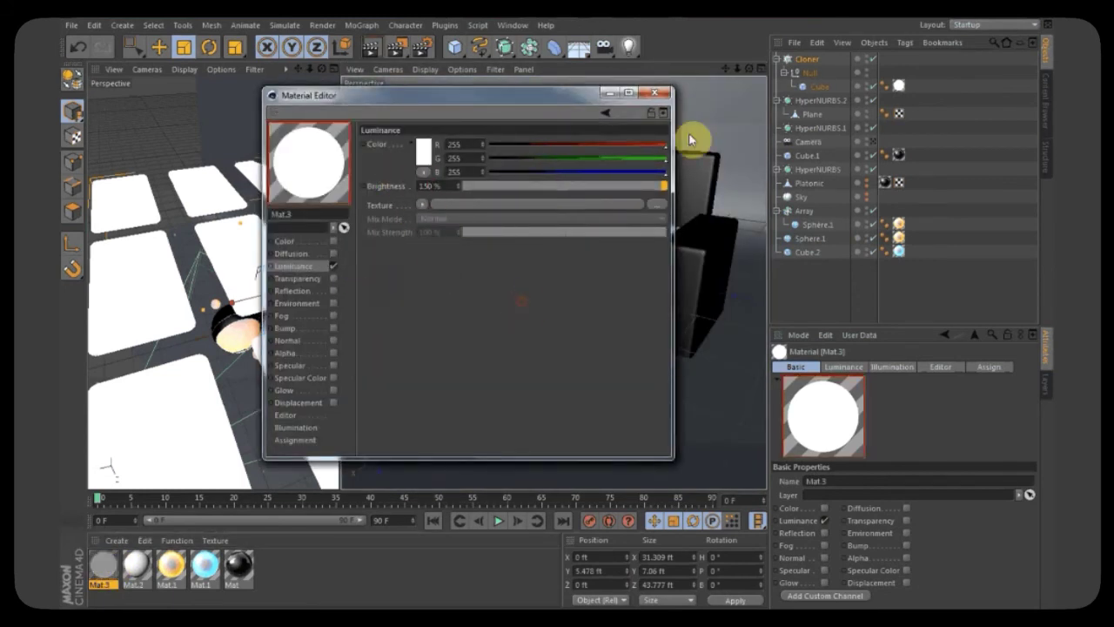
left_click(654, 92)
left_click(369, 49)
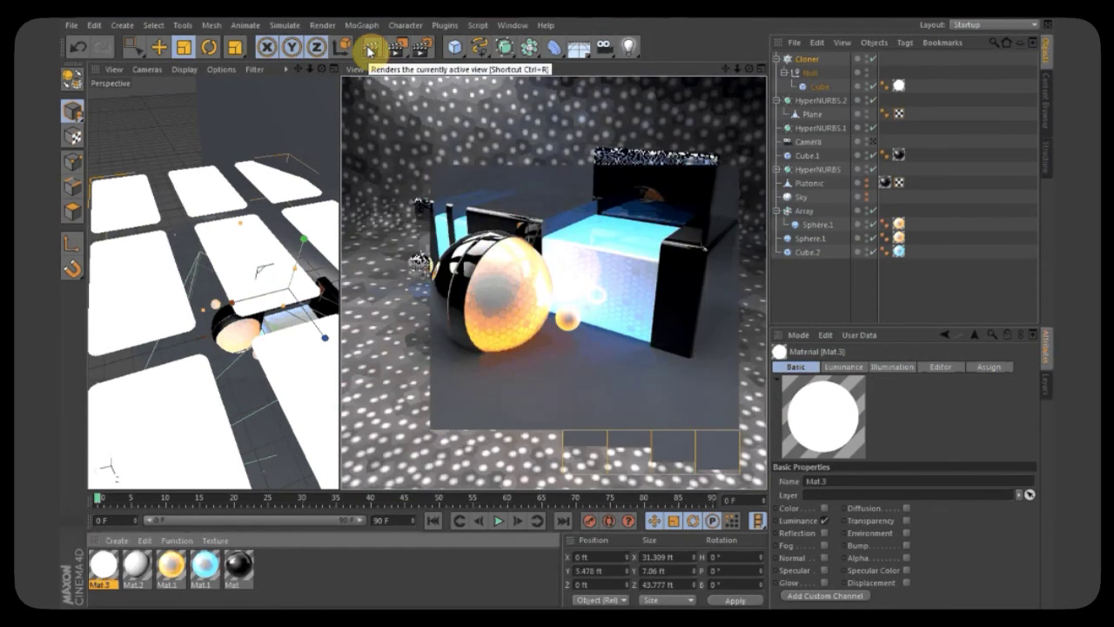
Move and enlarge the Plane to about 60 × 121 ft beside the light tiles.
left_click(808, 74)
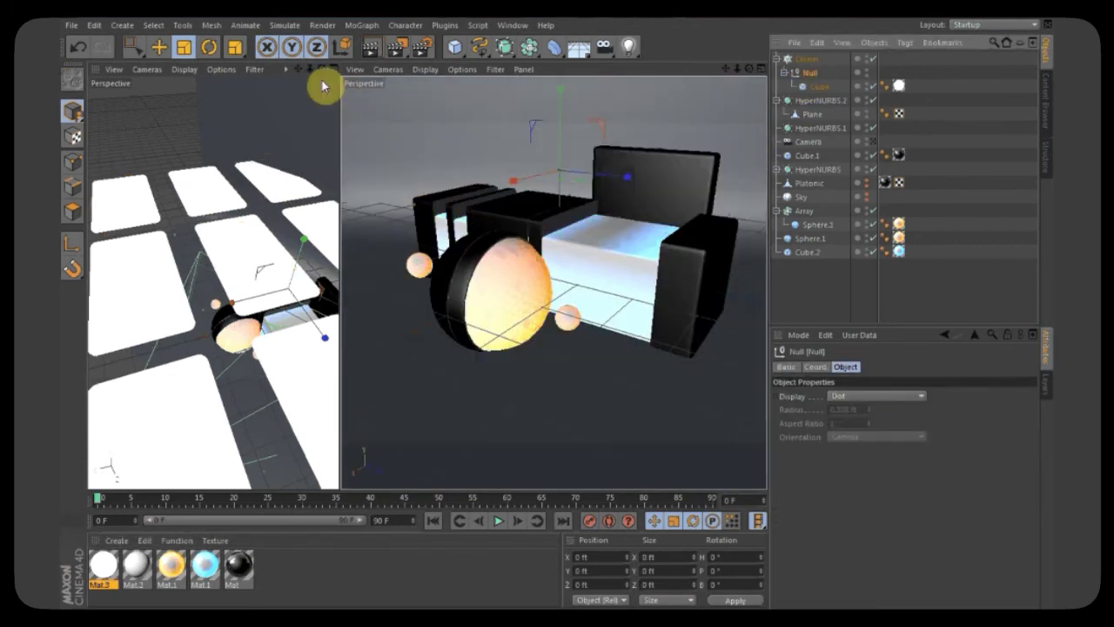
left_click_drag(300, 72, 97, 223)
left_click(269, 236)
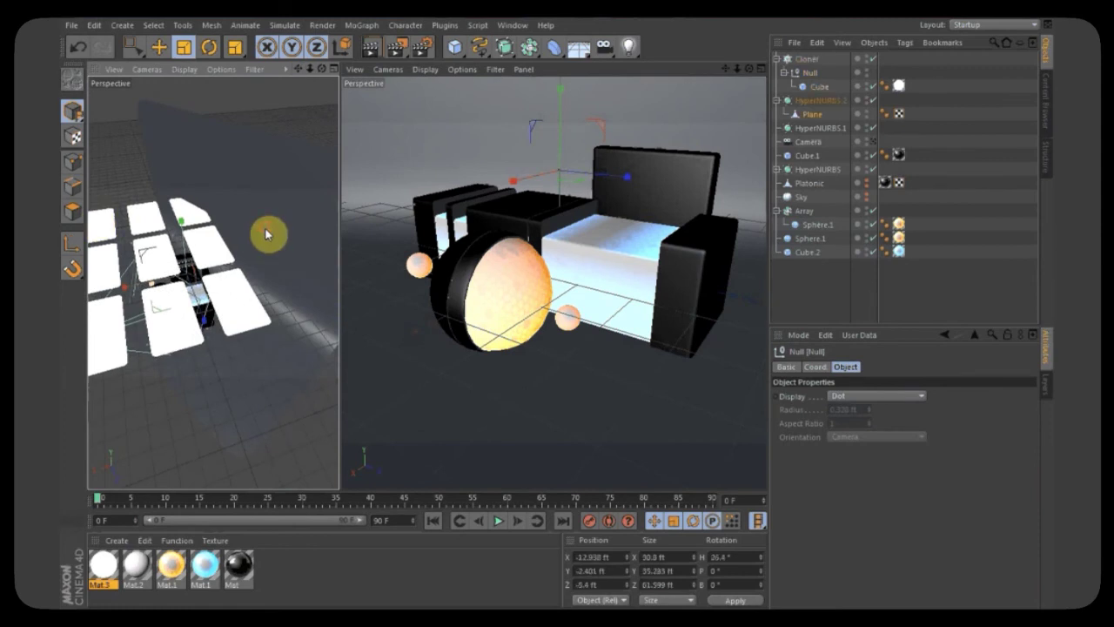
left_click(157, 48)
left_click_drag(185, 310, 208, 299)
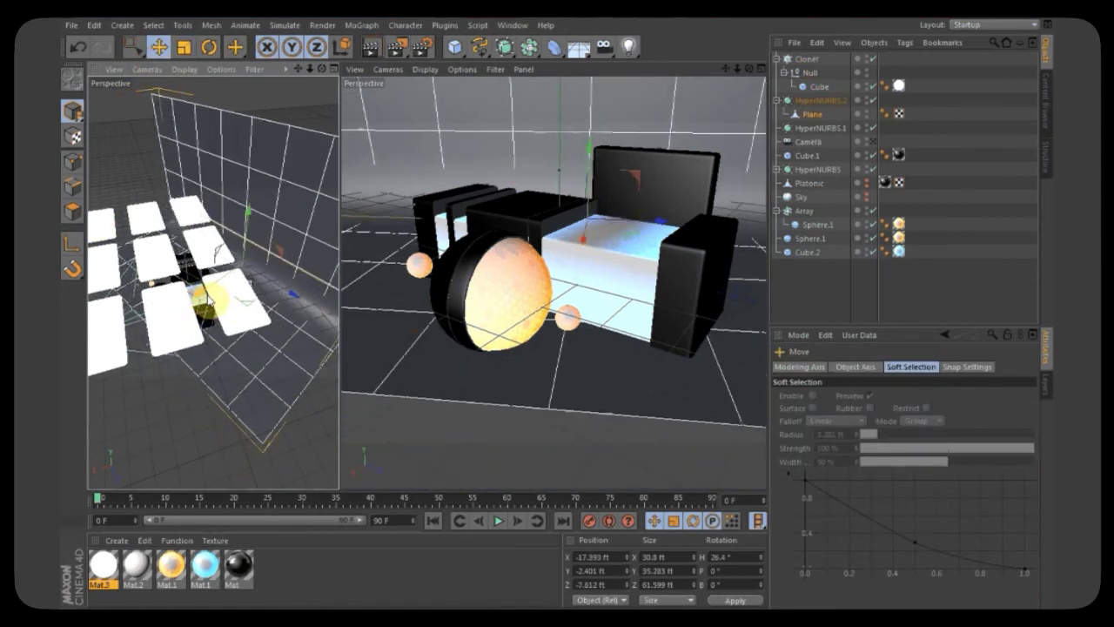
left_click(183, 49)
left_click_drag(162, 173, 254, 169)
left_click(158, 48)
left_click_drag(214, 291, 239, 281)
left_click(184, 48)
left_click_drag(162, 186, 232, 183)
left_click(157, 48)
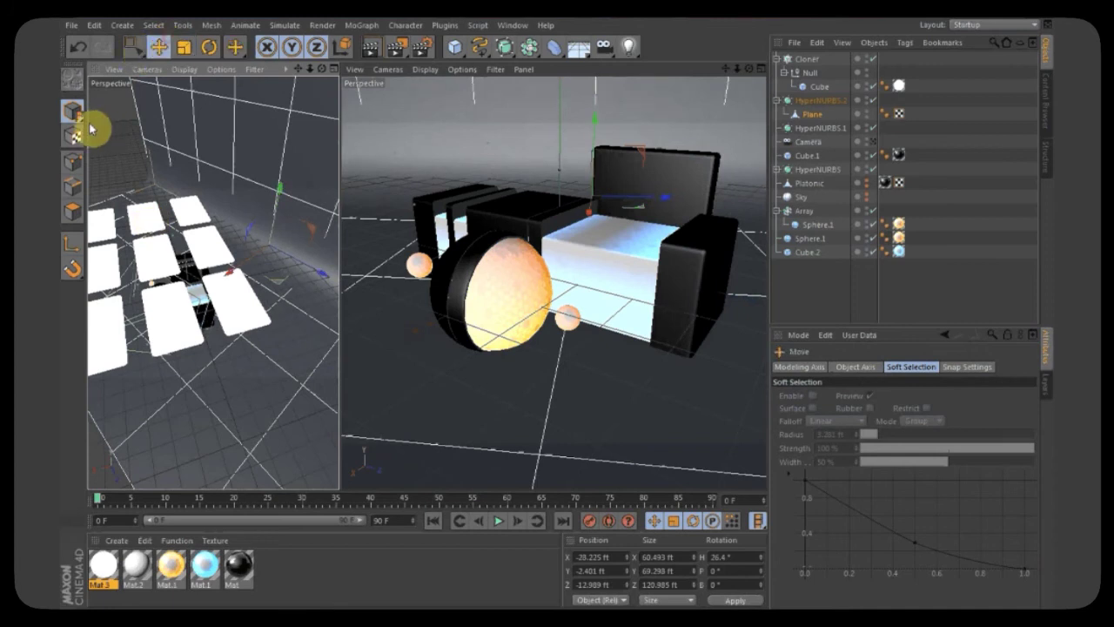
Shift the Cloner grid of light tiles sideways in the left viewport.
left_click(171, 270)
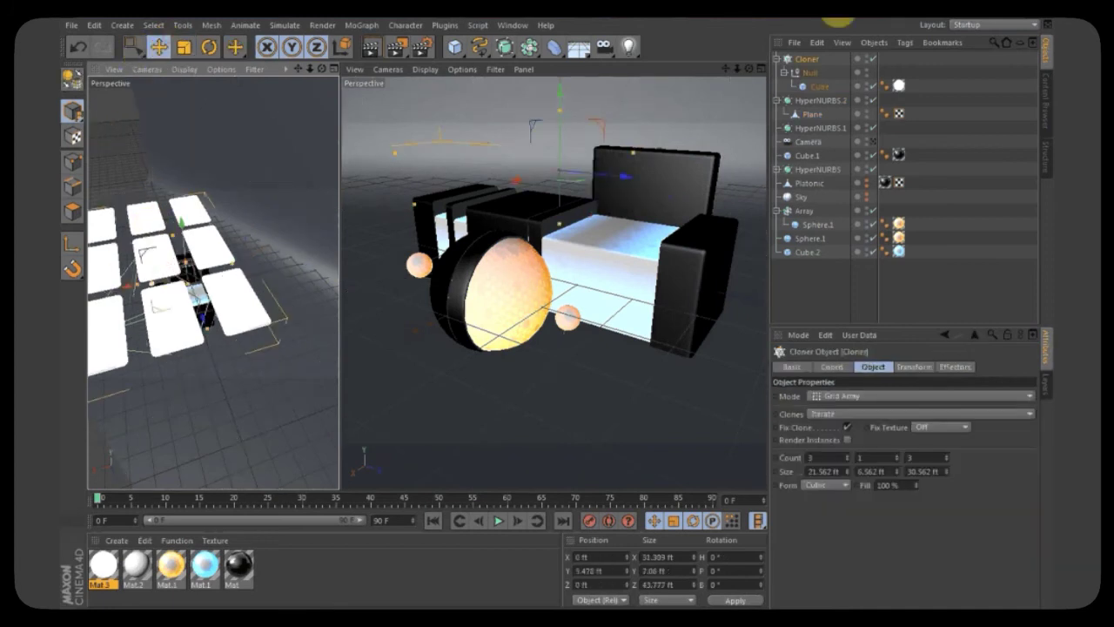
left_click(810, 75)
left_click(808, 60)
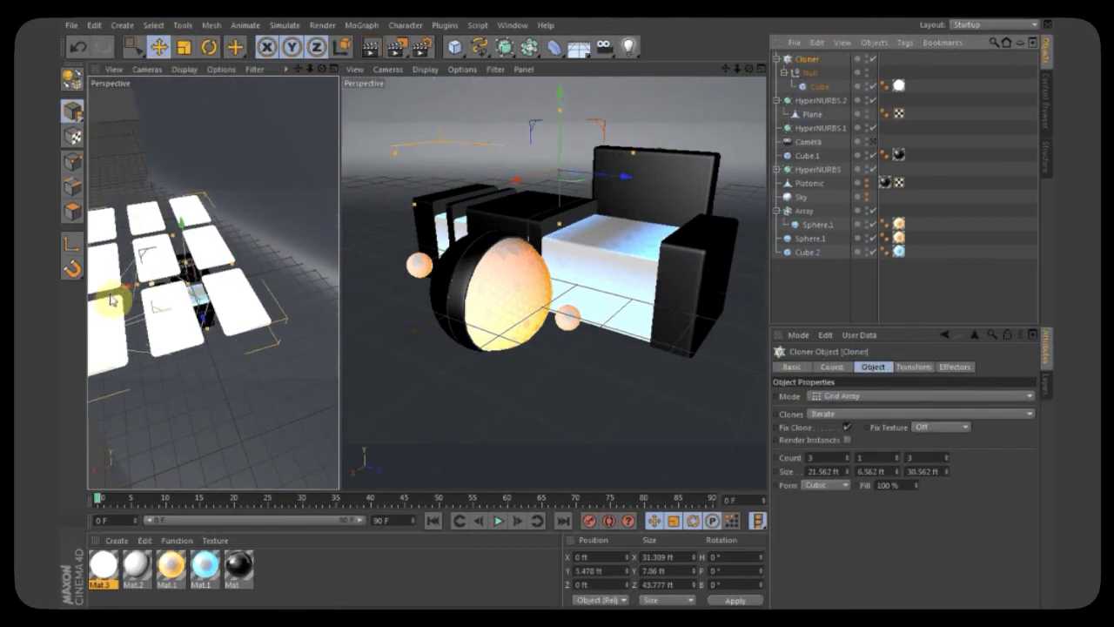
left_click_drag(125, 292, 169, 278)
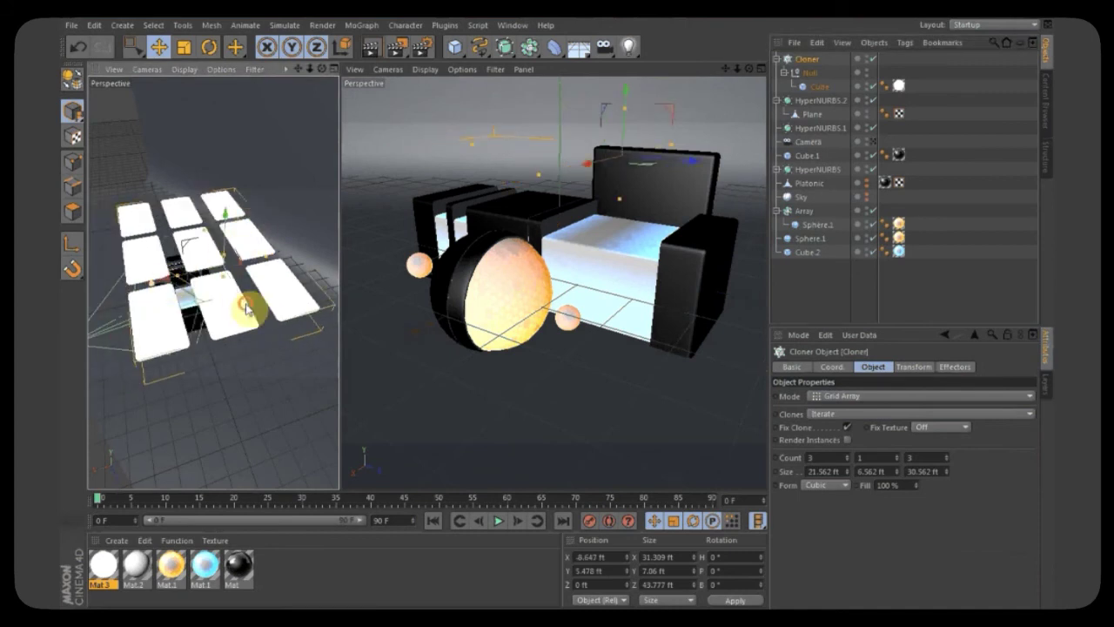
left_click_drag(244, 308, 236, 300)
Deselect the Cloner and render both the left and right perspective views.
left_click(970, 125)
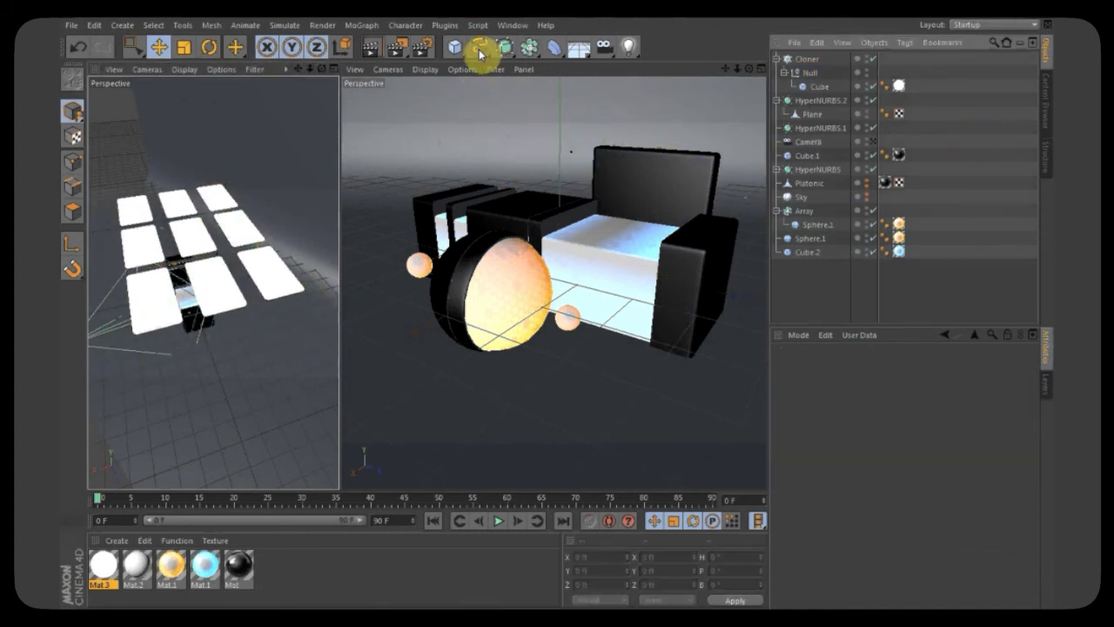
left_click(373, 48)
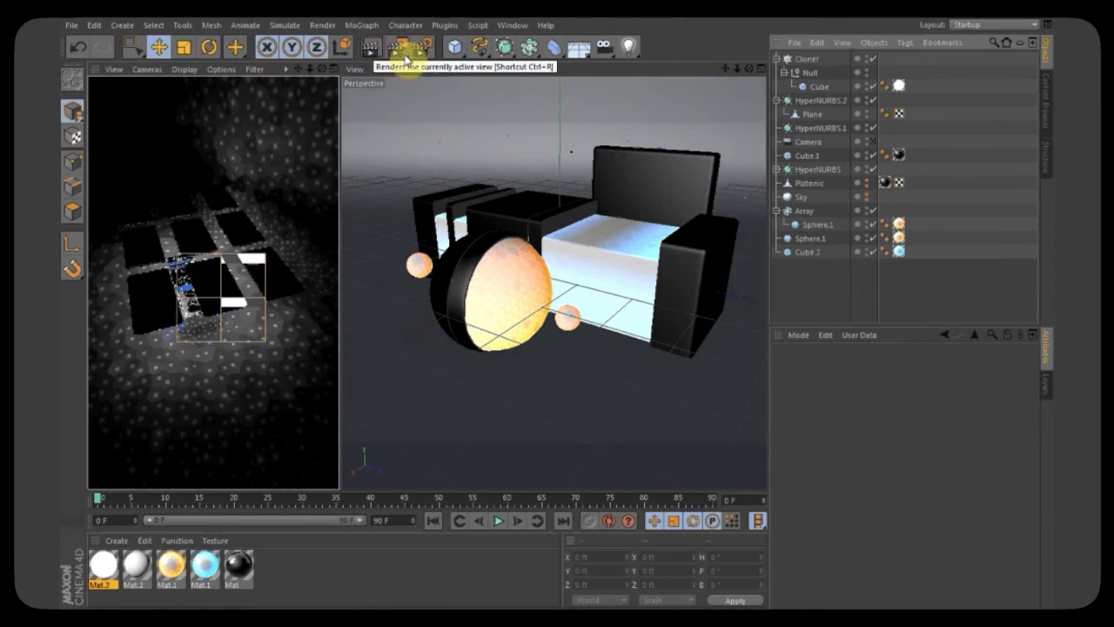
left_click(369, 48)
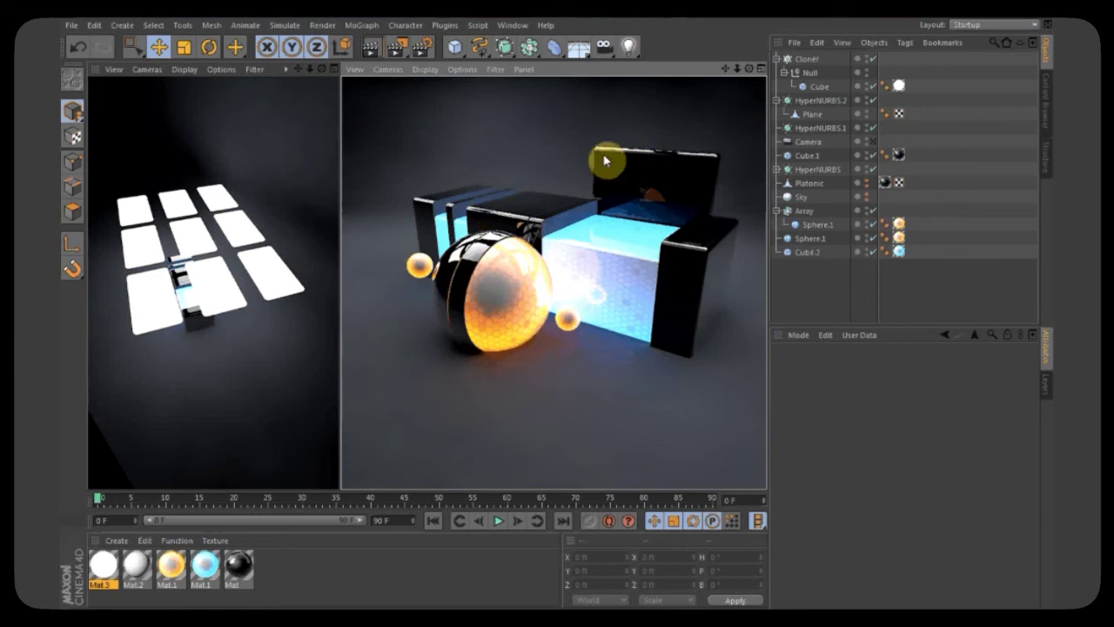
On the Camera's Details, enable depth-of-field Front Blur (ends 1.738 ft) and Rear Blur (ends 2.104 ft).
left_click(329, 25)
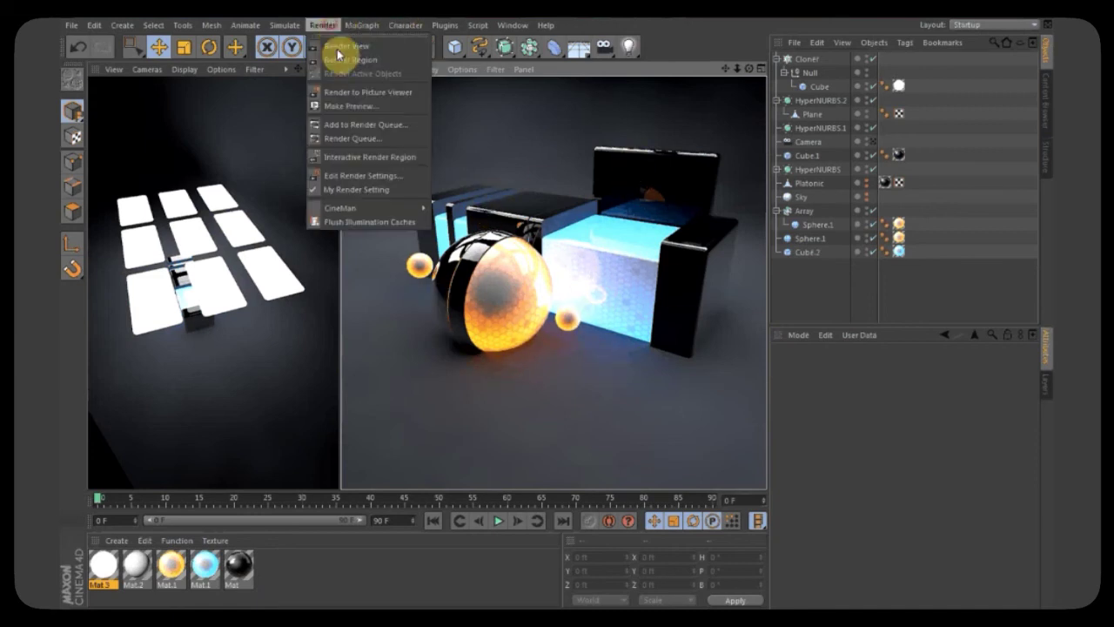
left_click(366, 175)
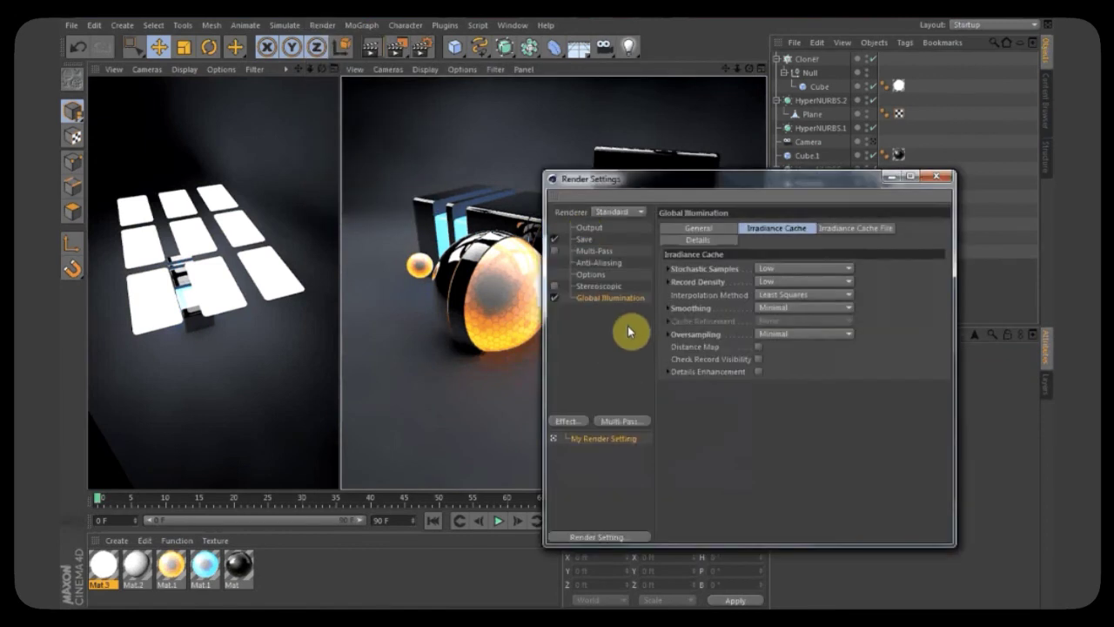
left_click(932, 177)
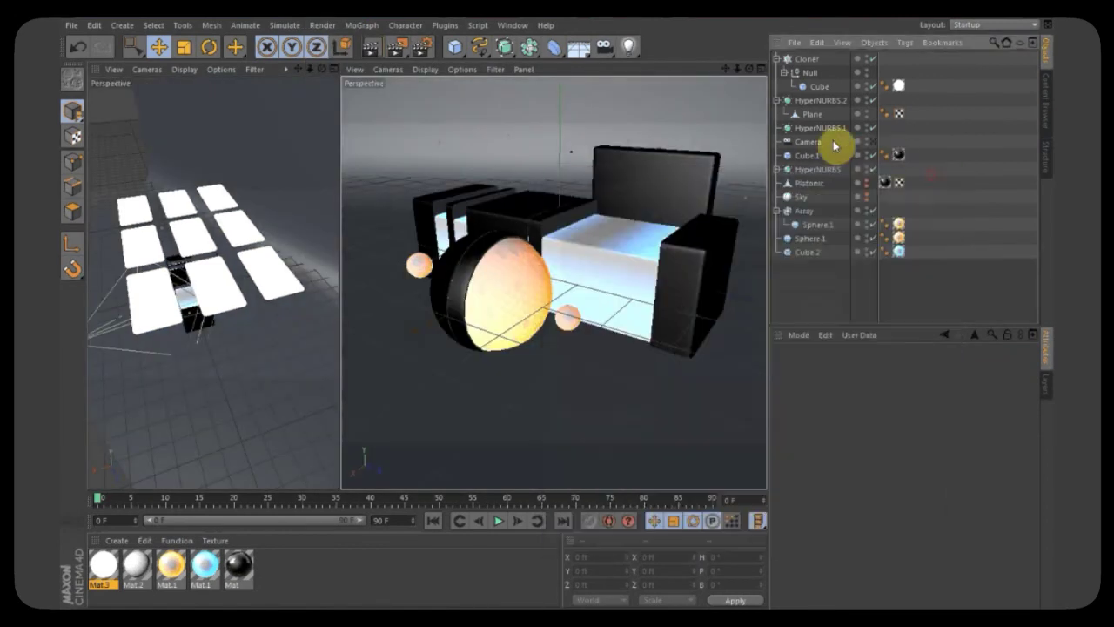
left_click(807, 143)
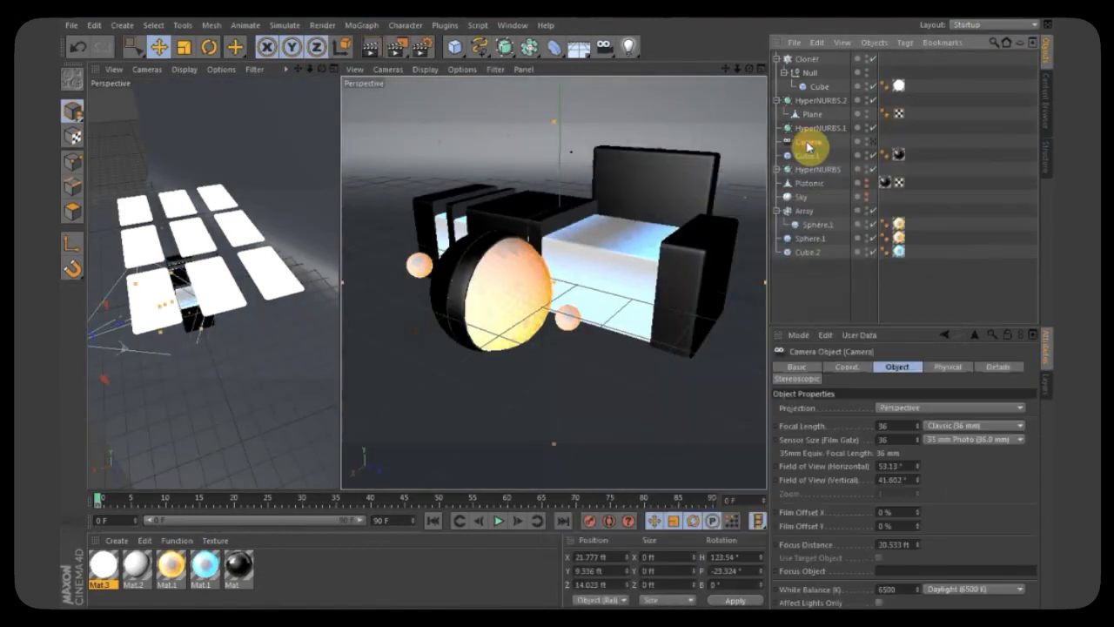
left_click(984, 371)
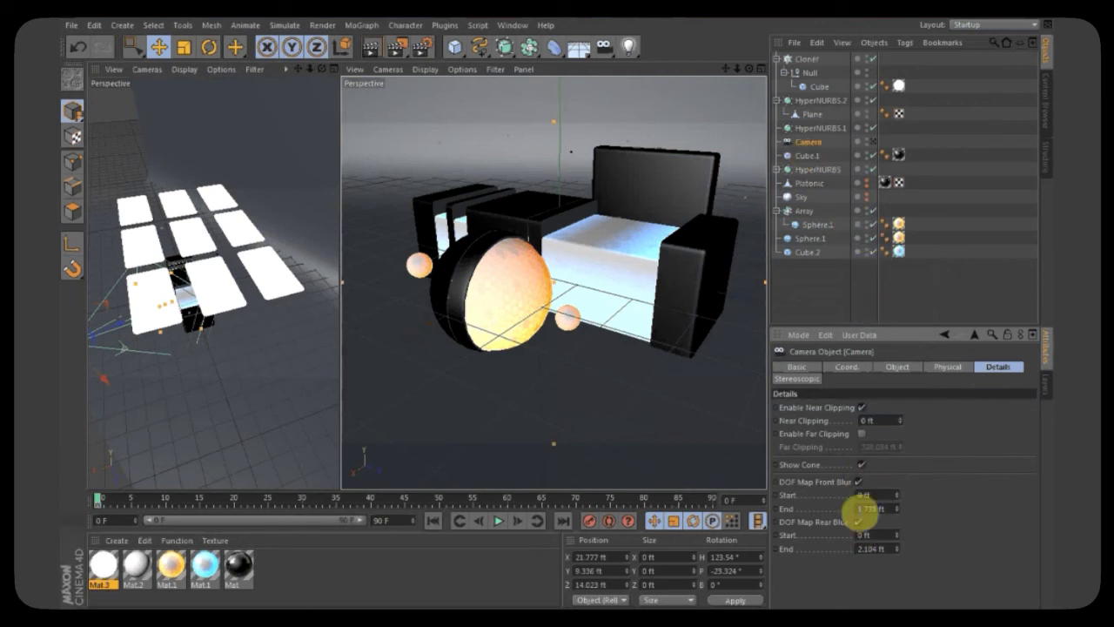
left_click(858, 521)
left_click(858, 481)
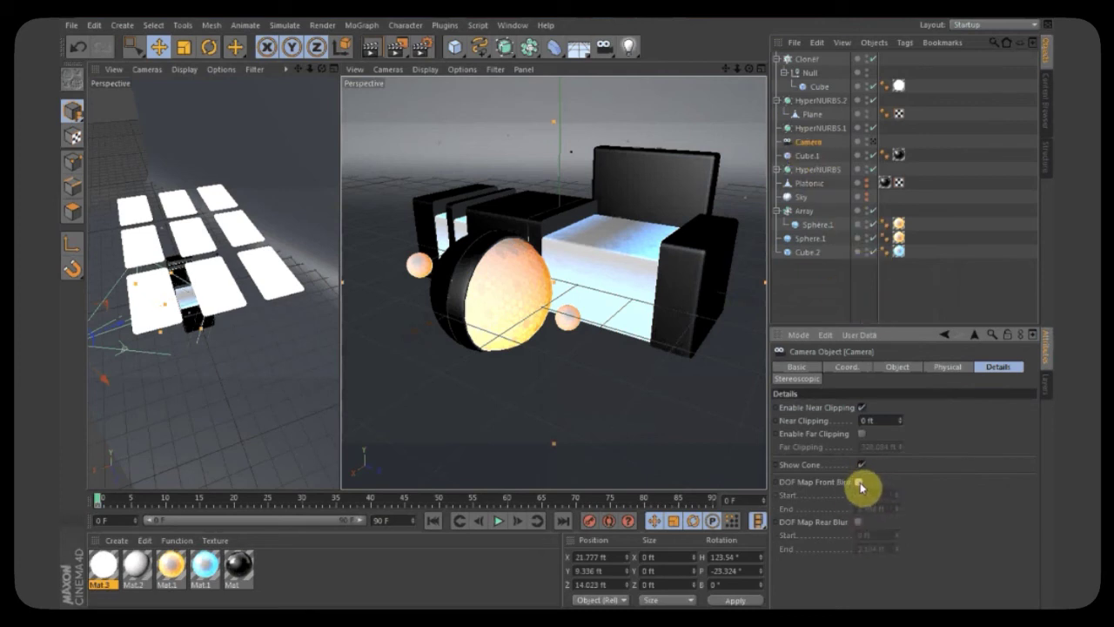
left_click(859, 523)
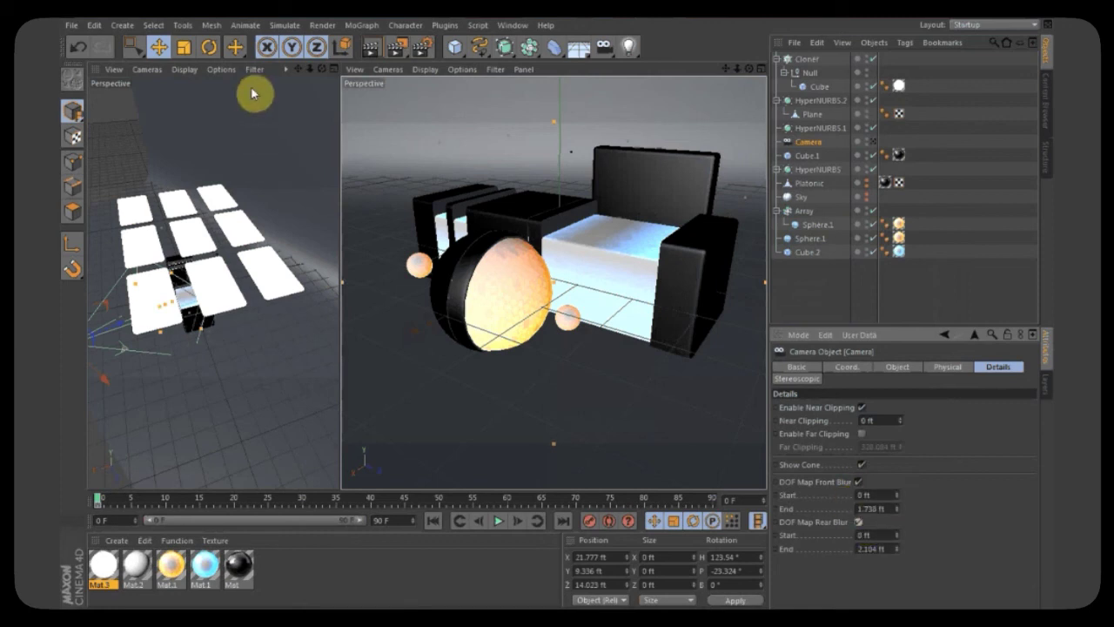
Orbit the left view to a low side angle on the chair and recheck the camera's DOF details.
left_click_drag(312, 72, 301, 69)
left_click_drag(213, 282, 219, 254)
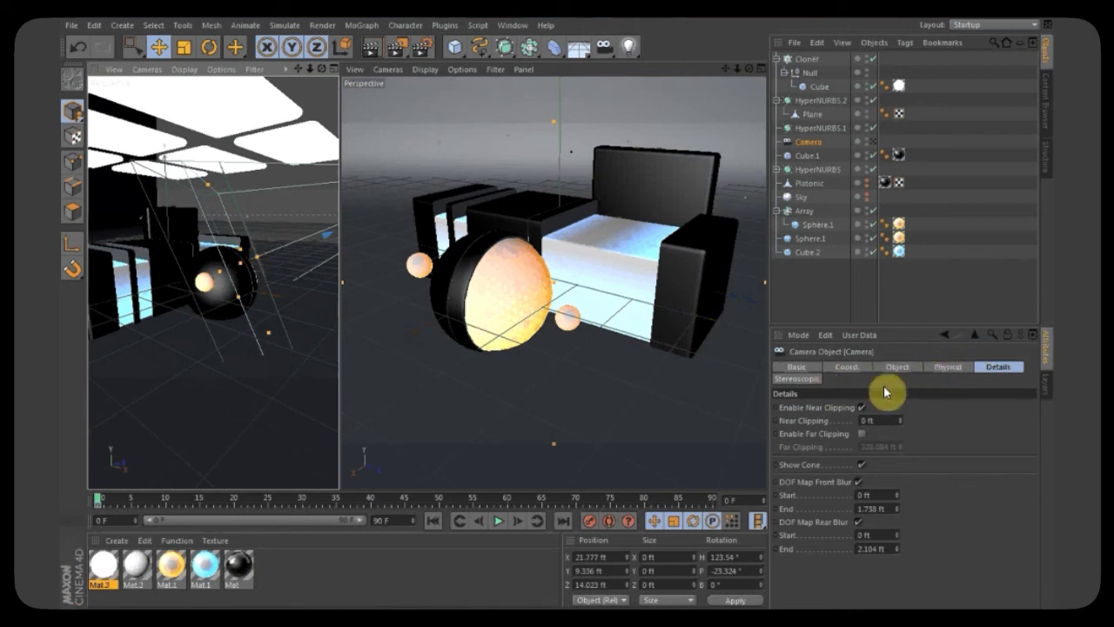
left_click(946, 367)
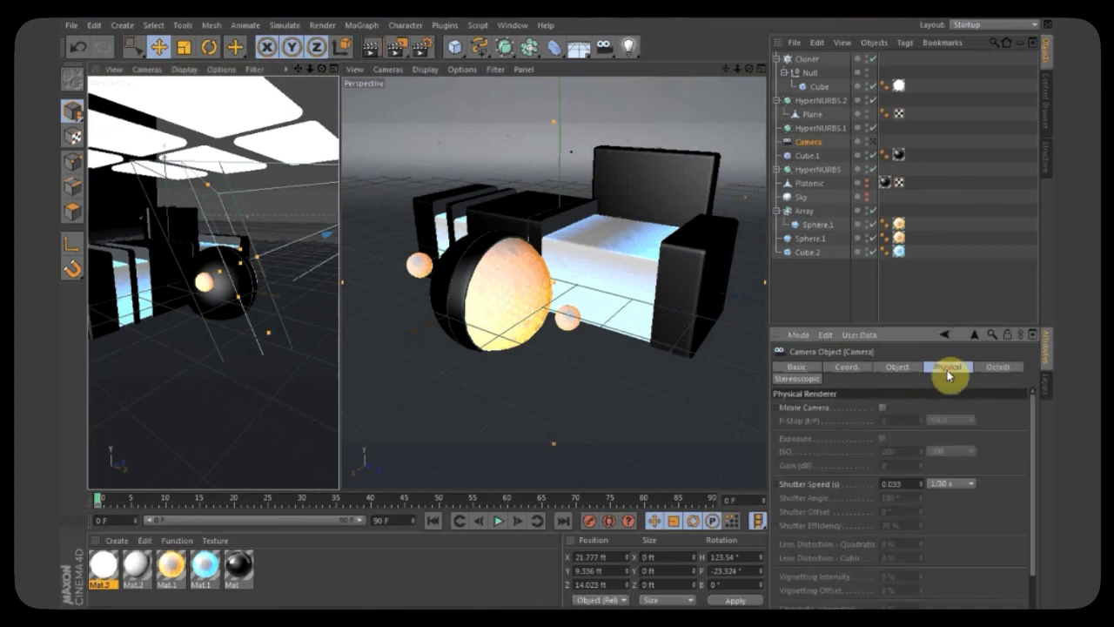
left_click(996, 372)
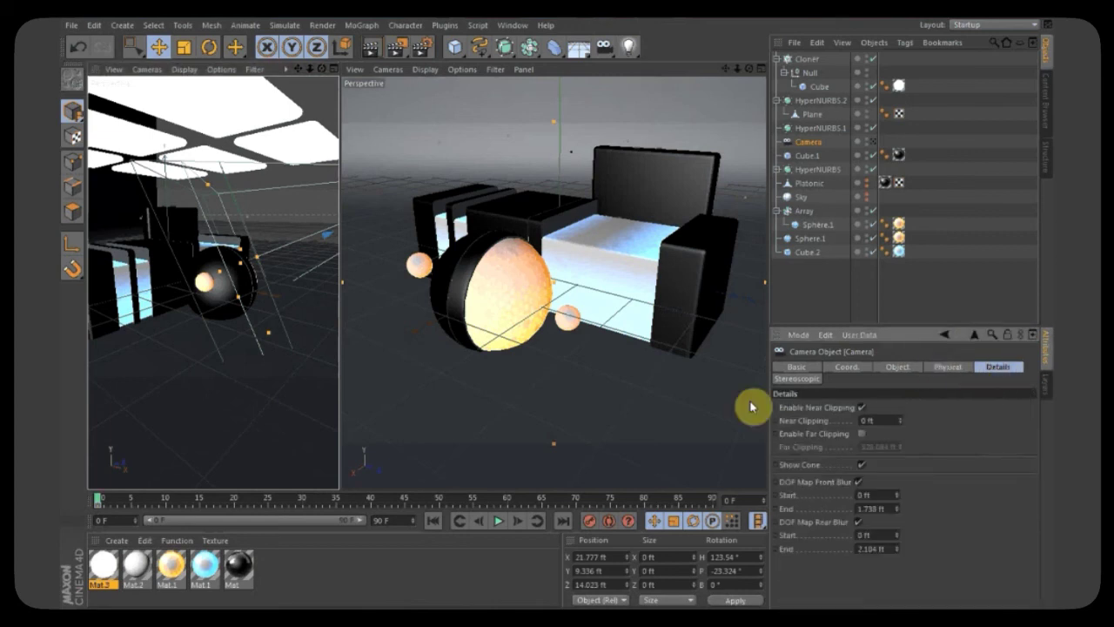
Add a Depth of Field effect to the render settings' effects list.
left_click(512, 24)
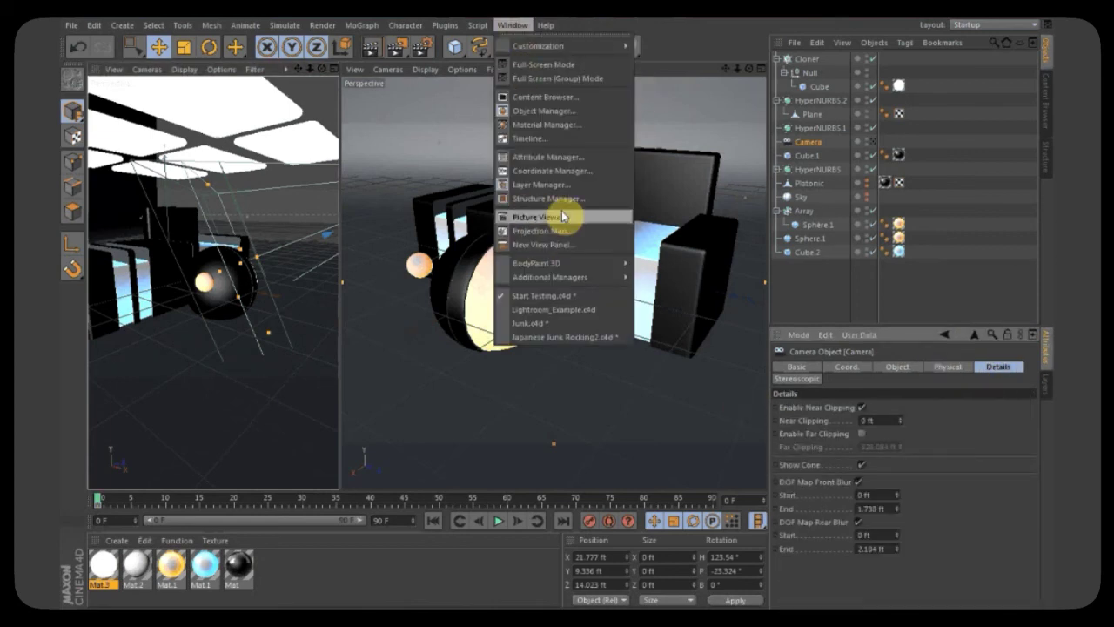
left_click(591, 401)
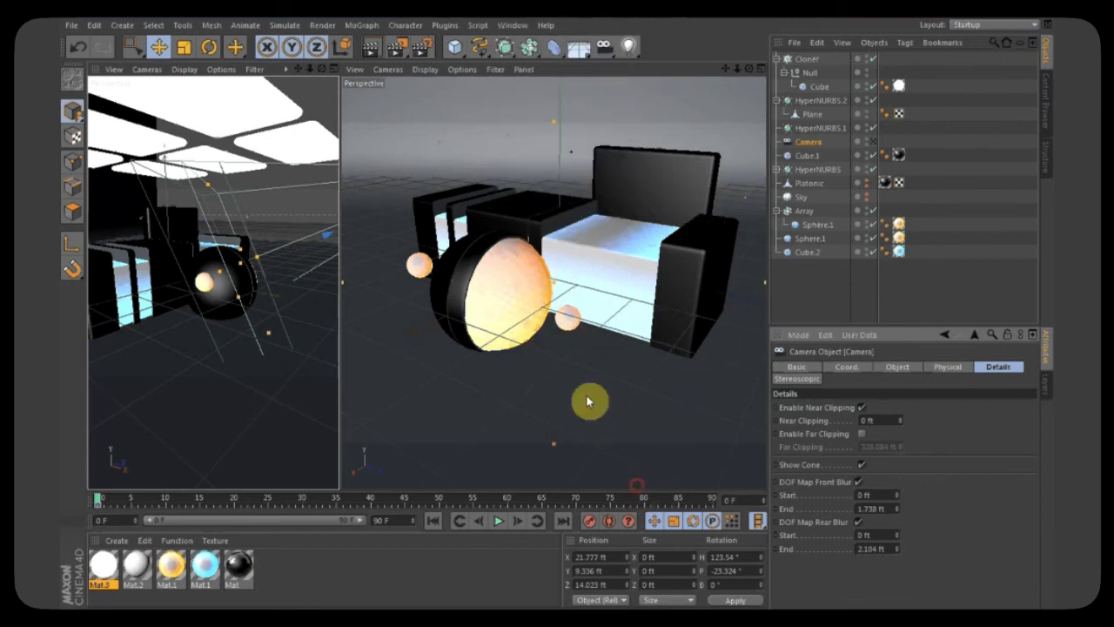
left_click(322, 25)
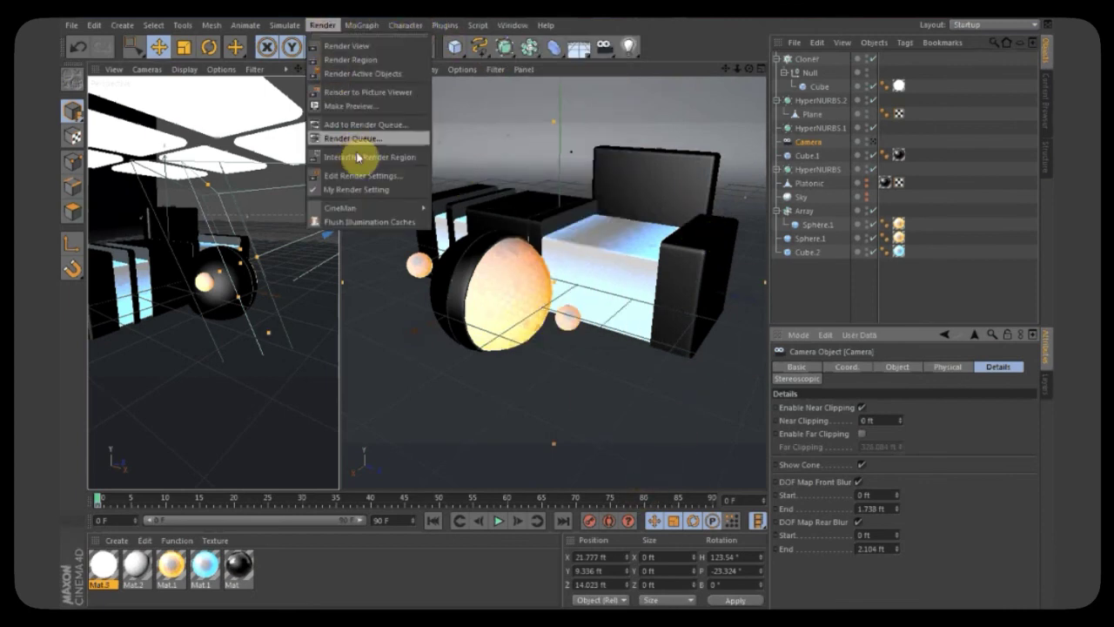
left_click(365, 176)
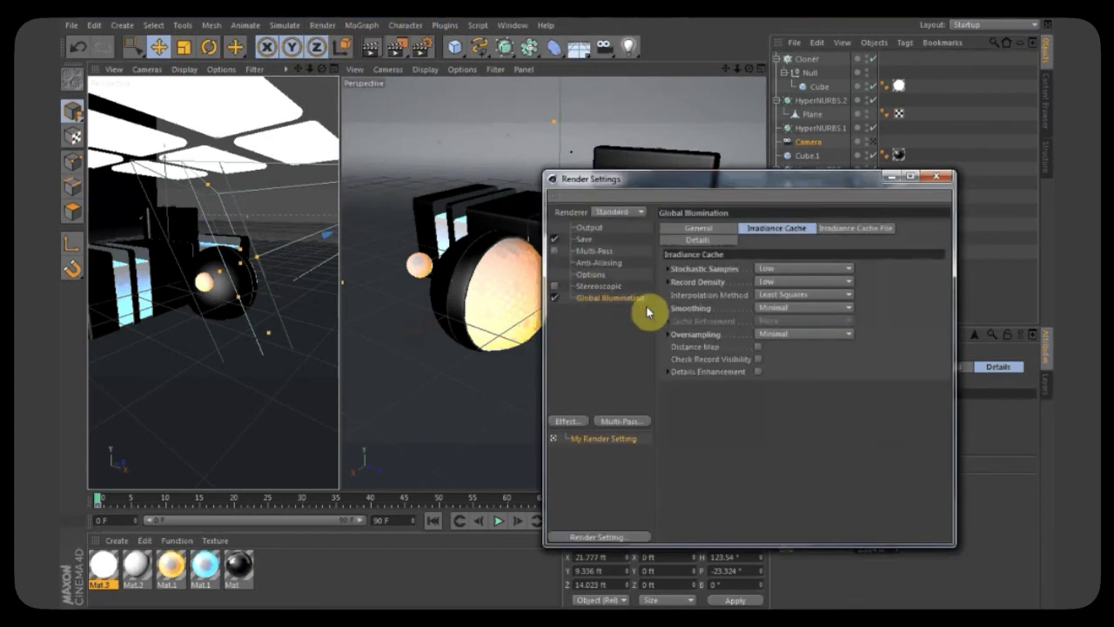
right_click(607, 339)
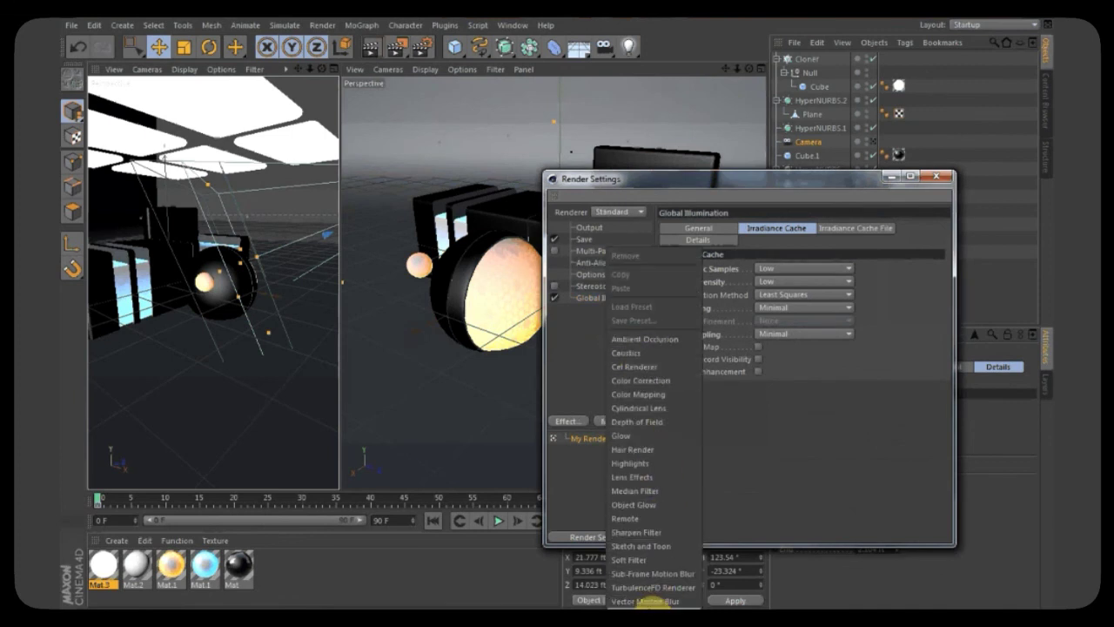
left_click(651, 422)
left_click(936, 177)
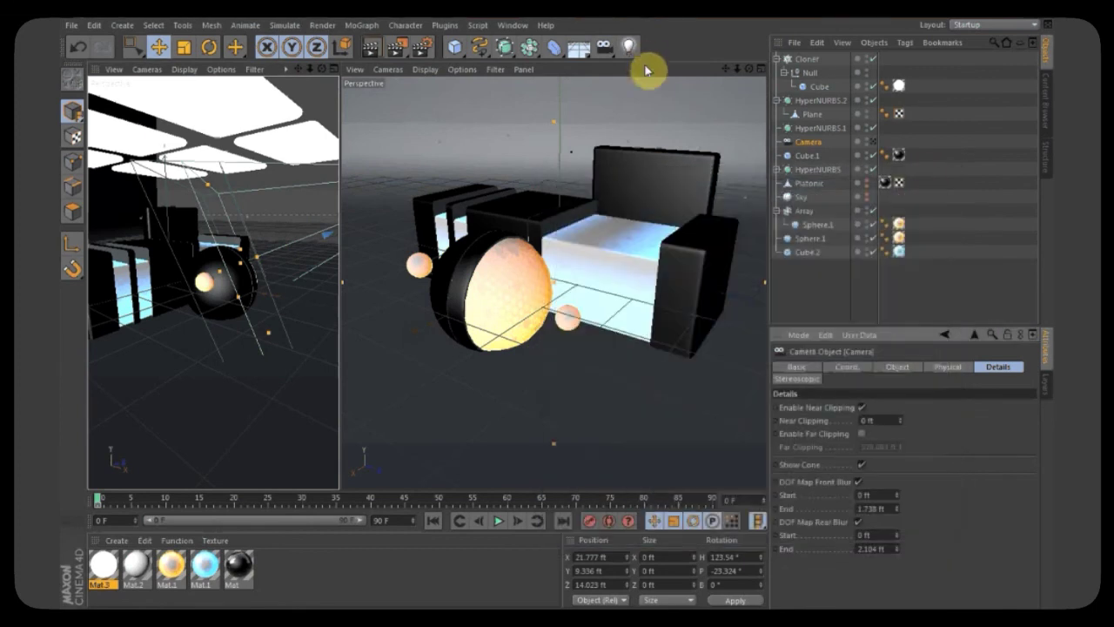
Render the perspective view, widen it via the viewport divider, re-render, and deselect the camera.
left_click(369, 47)
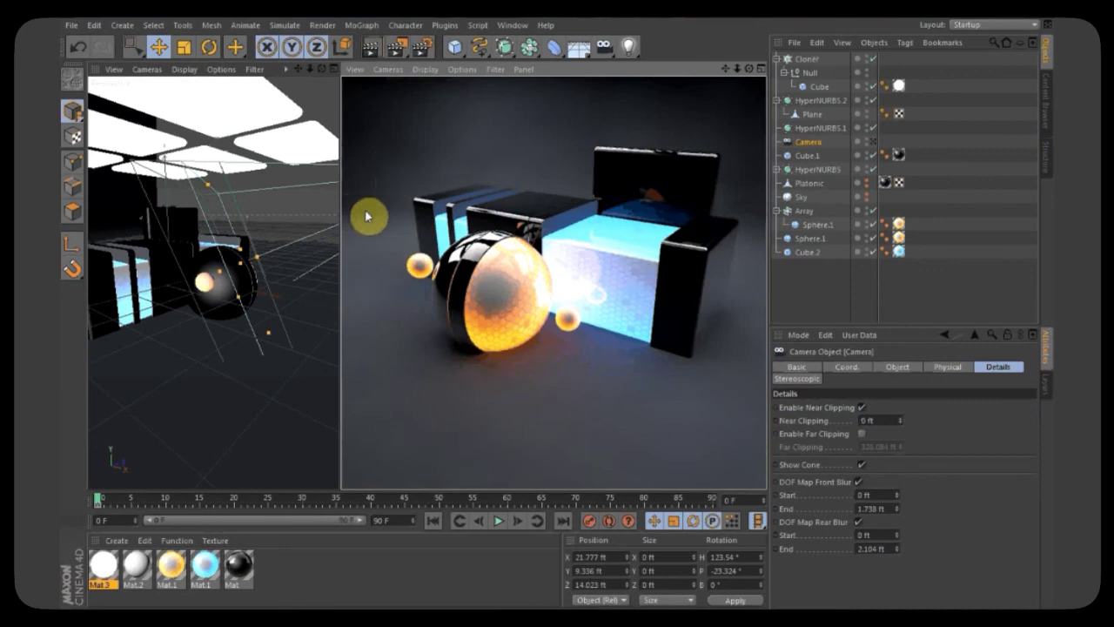
left_click_drag(302, 208, 125, 273)
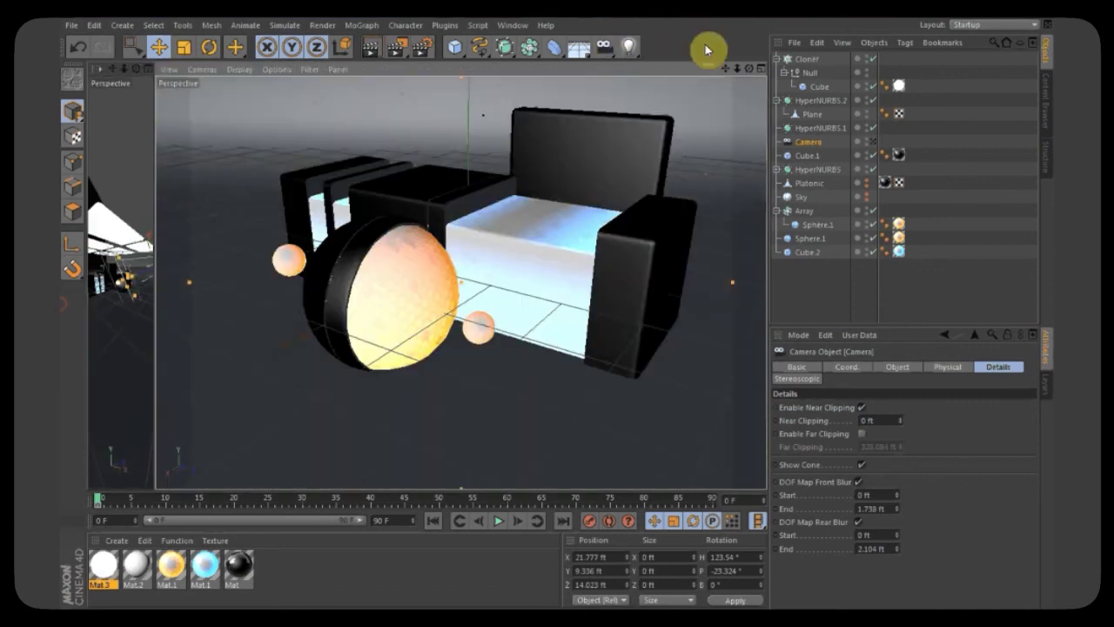
left_click(371, 48)
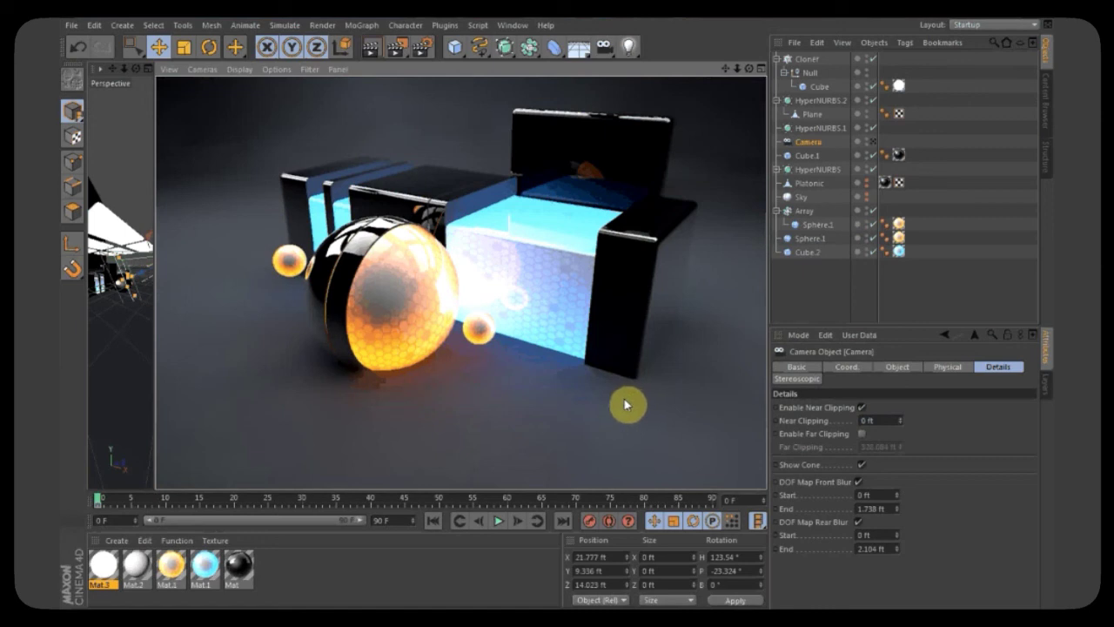
left_click(386, 87)
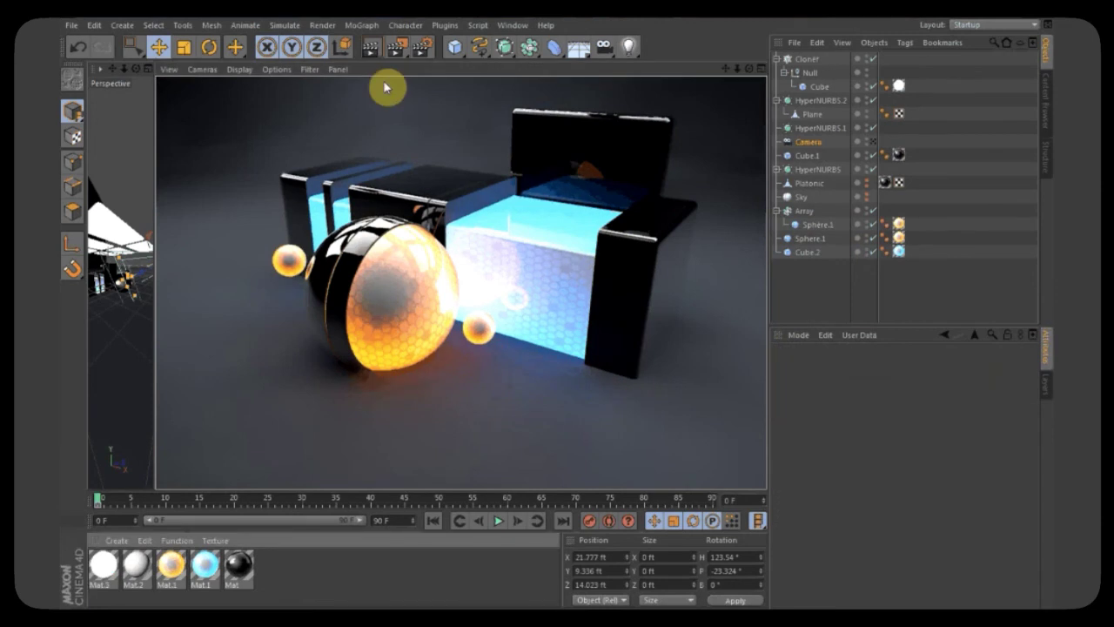